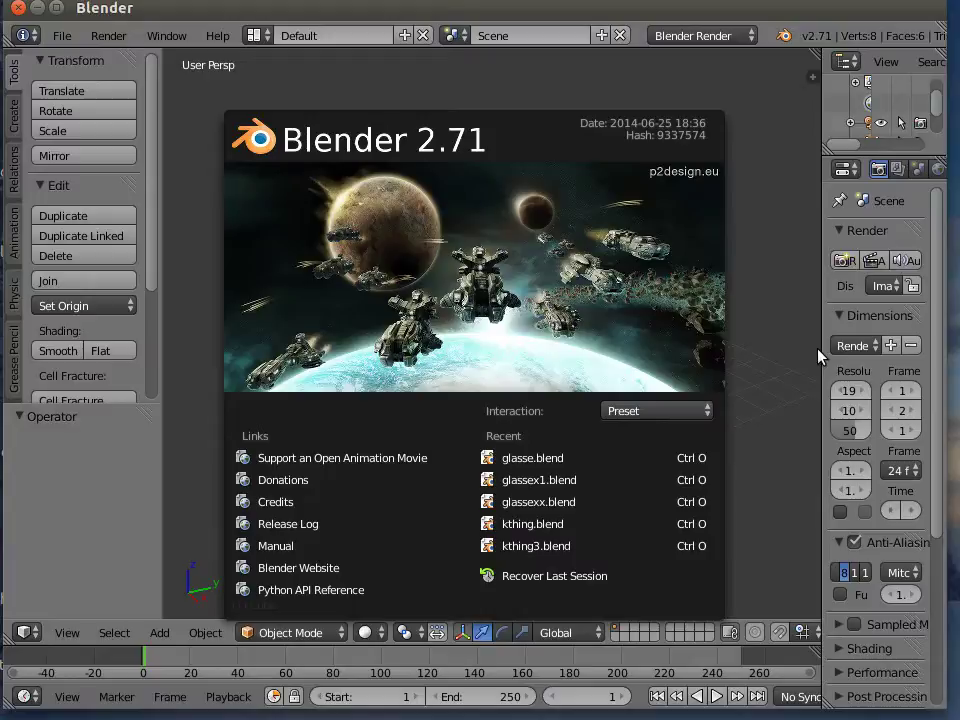
- Dismiss the splash screen and start the Screencast Keys display for the 3D view
click(745, 290)
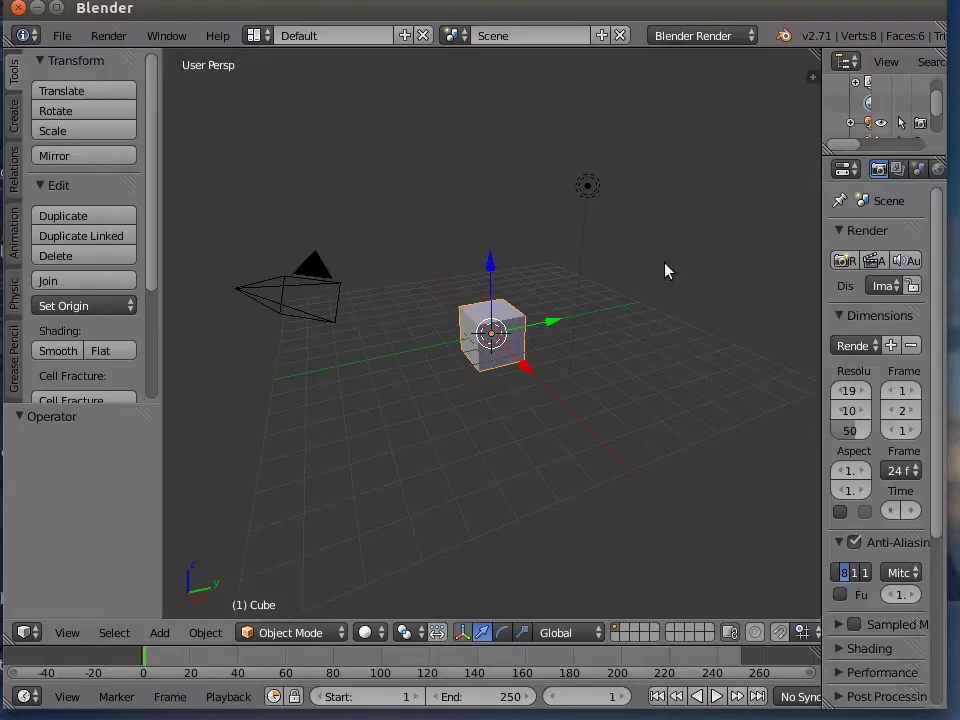
key(n)
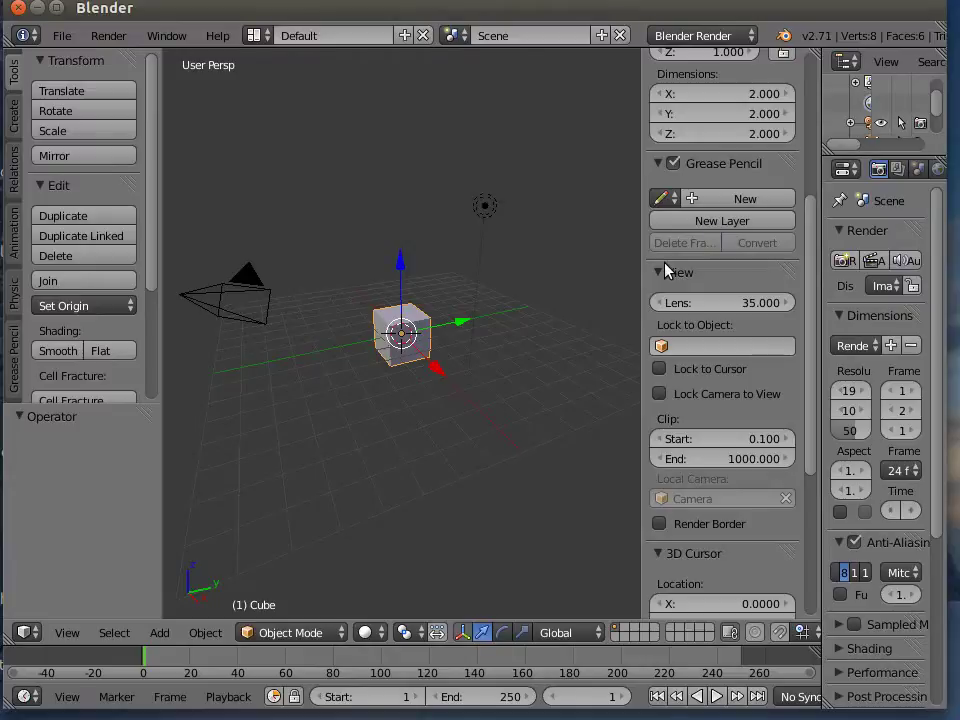
scroll(815, 470, down, 5)
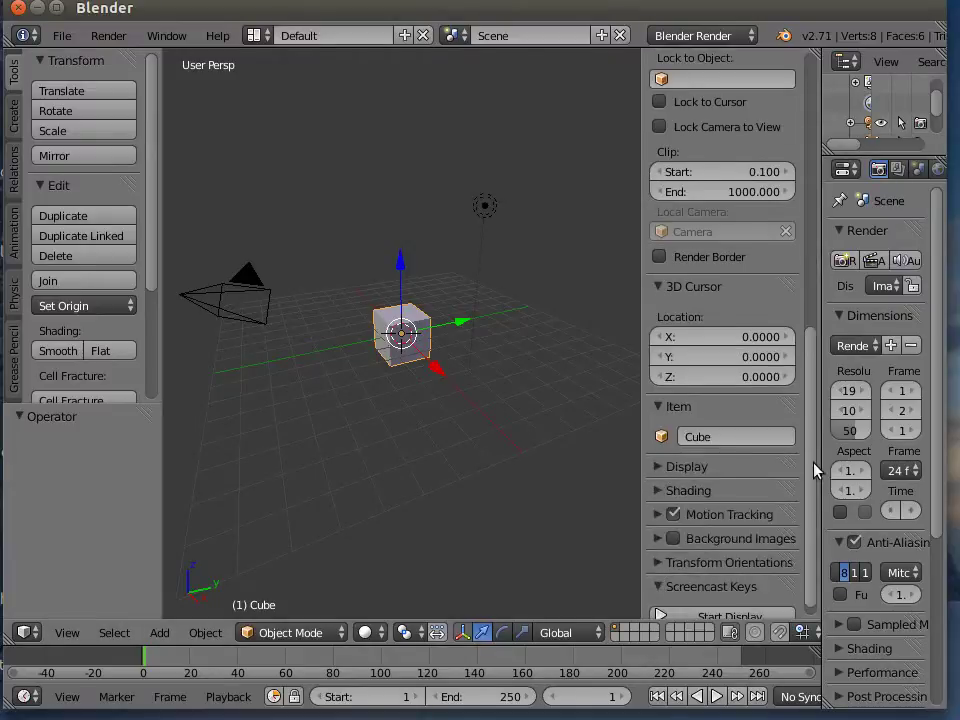
scroll(815, 480, down, 1)
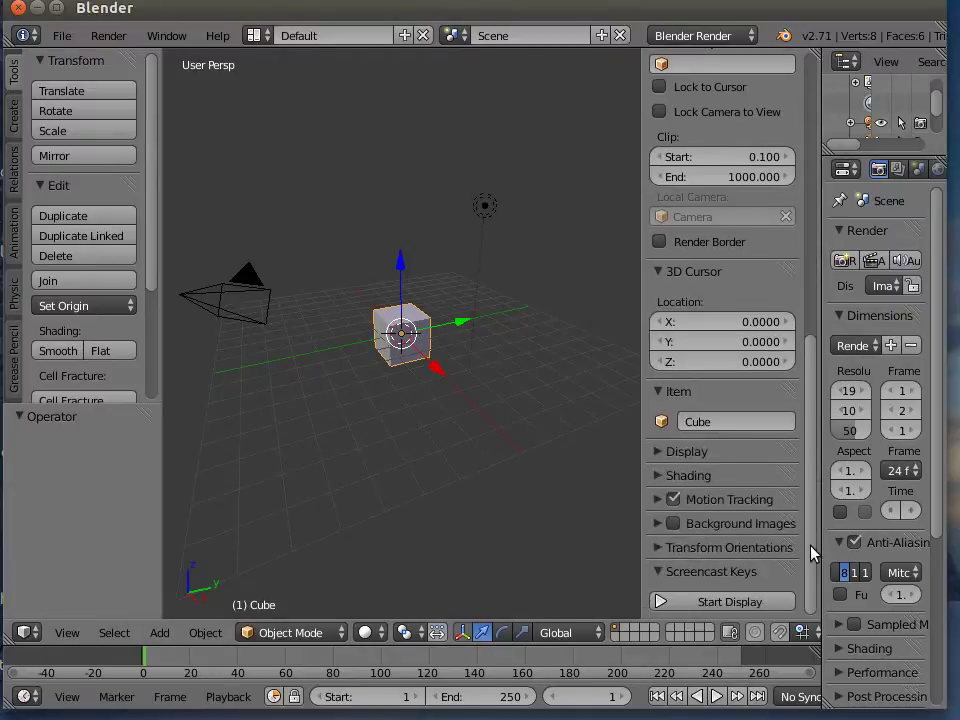
click(688, 606)
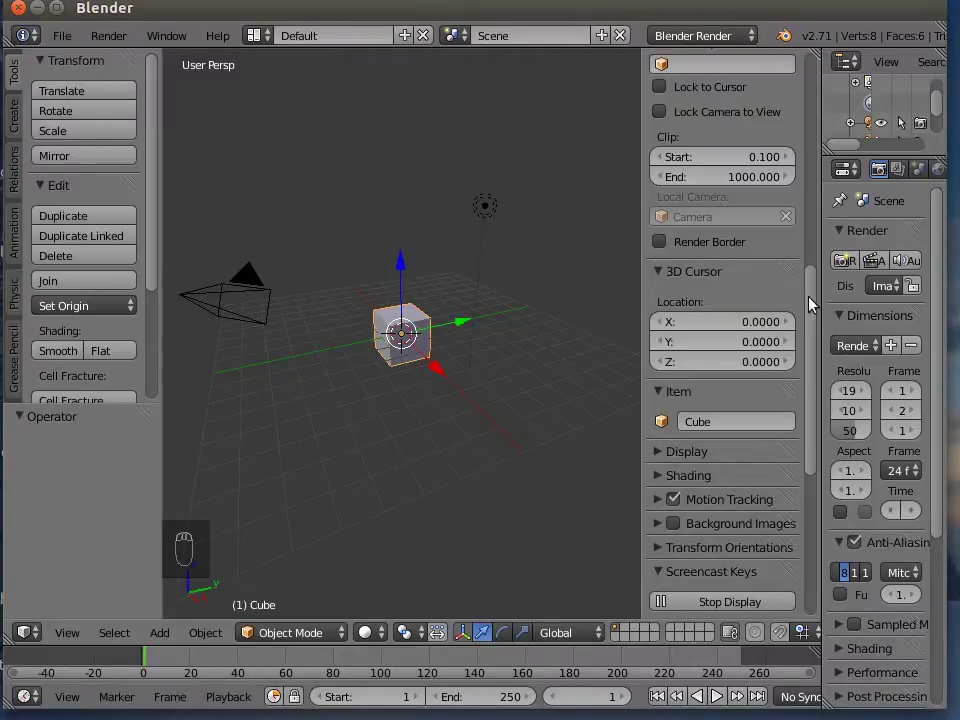
- Widen the properties editor and show the Cube's object properties in it
drag(812, 284, 797, 64)
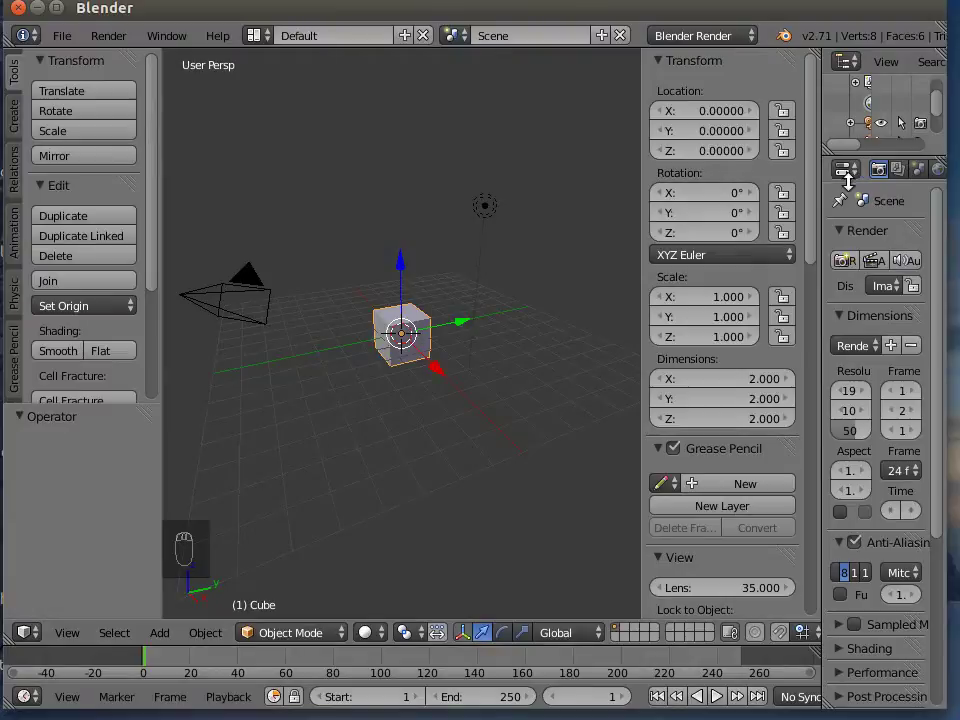
drag(822, 197, 750, 197)
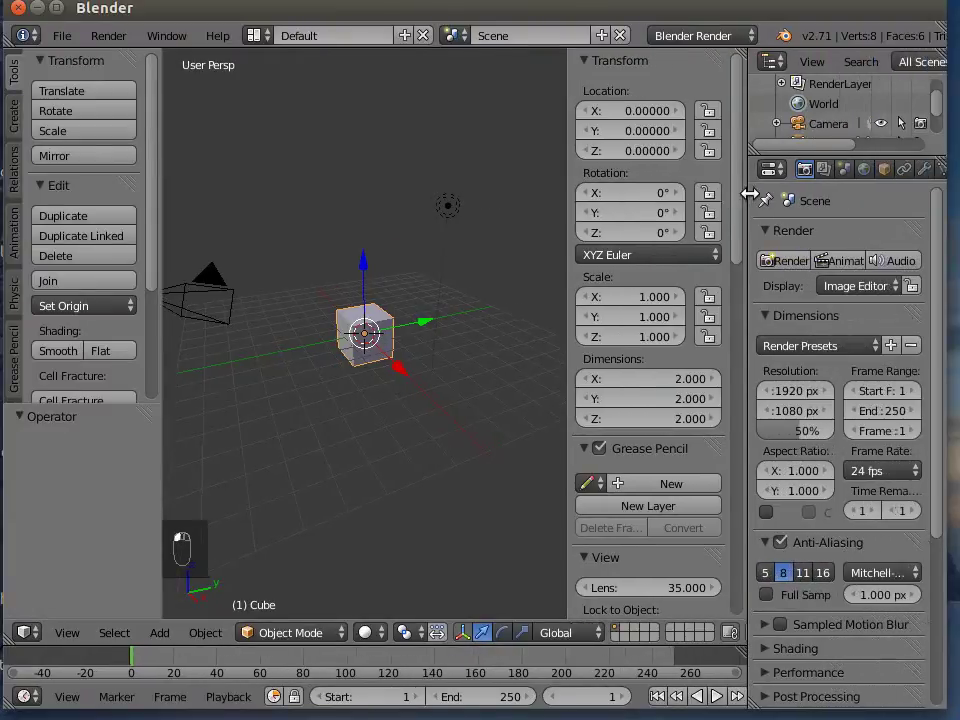
click(885, 170)
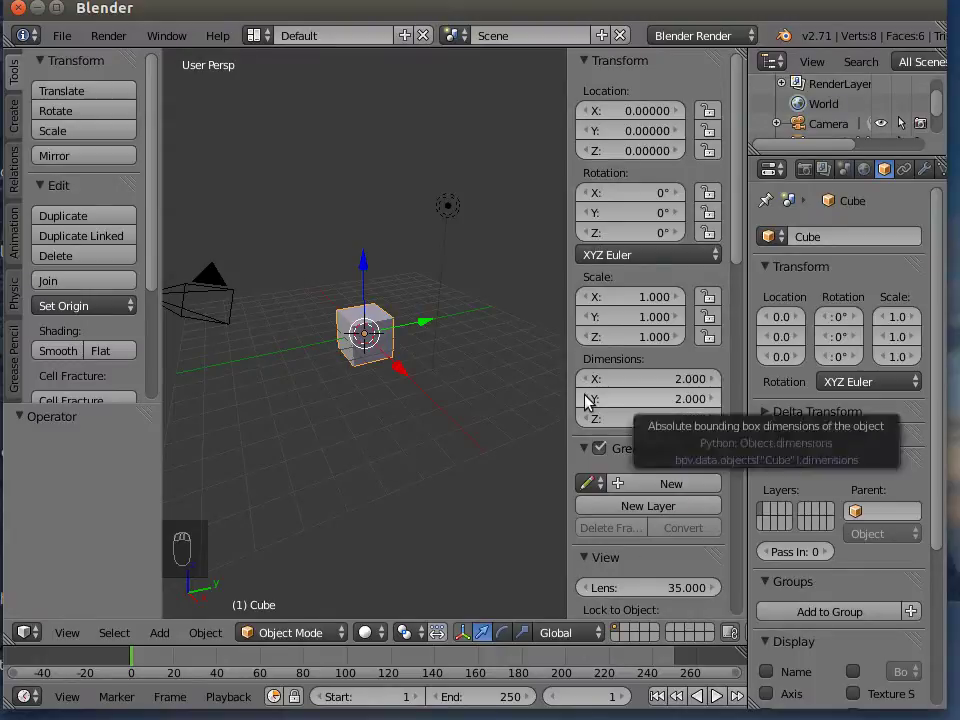
- Hide the 3D view's transform sidebar, and toggle the tool shelf off and back on
key(n)
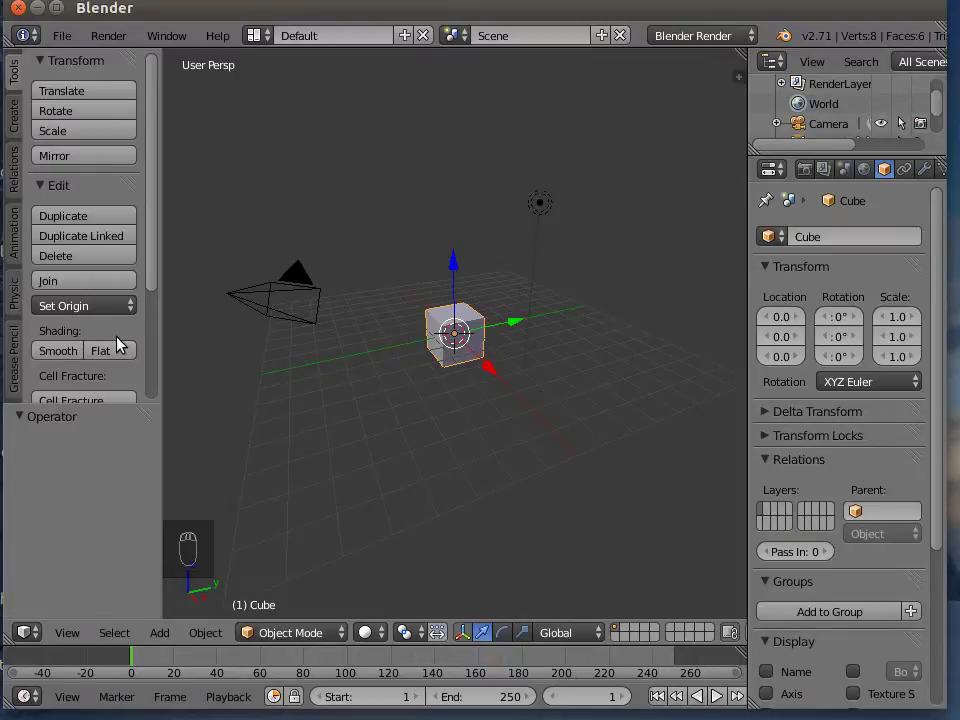
key(t)
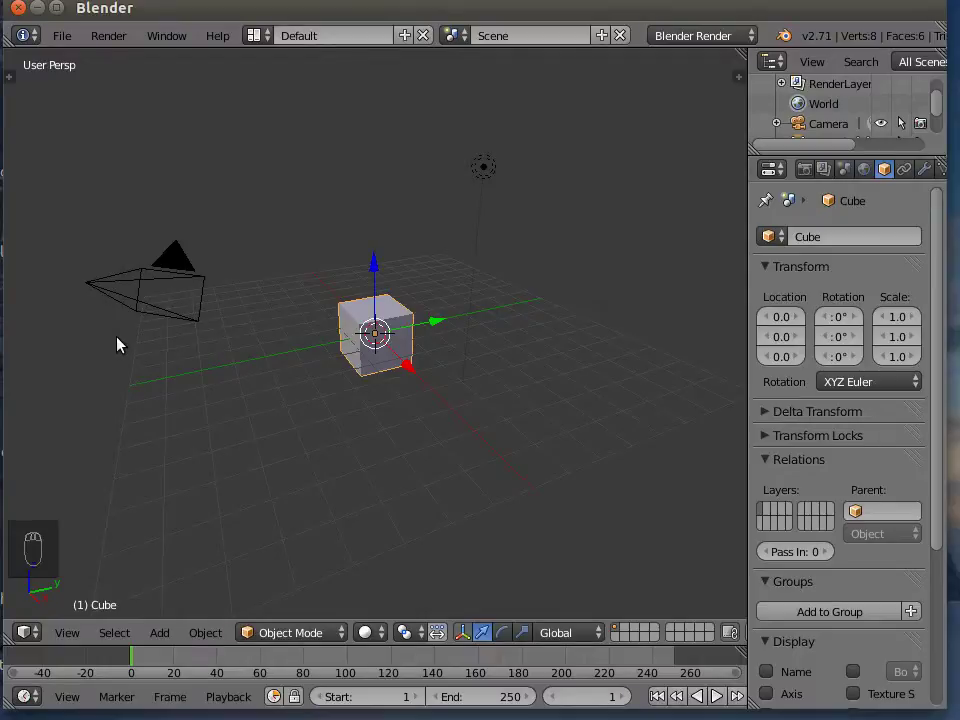
key(t)
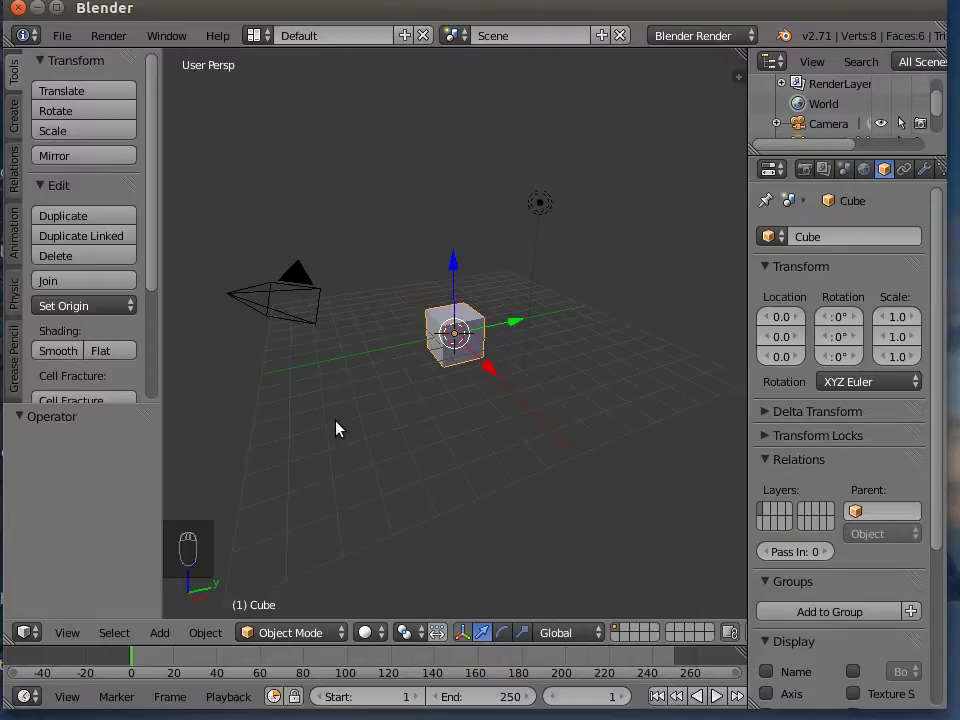
- Add a Monkey mesh to the scene at the 3D cursor
click(160, 633)
mouse_move(199, 554)
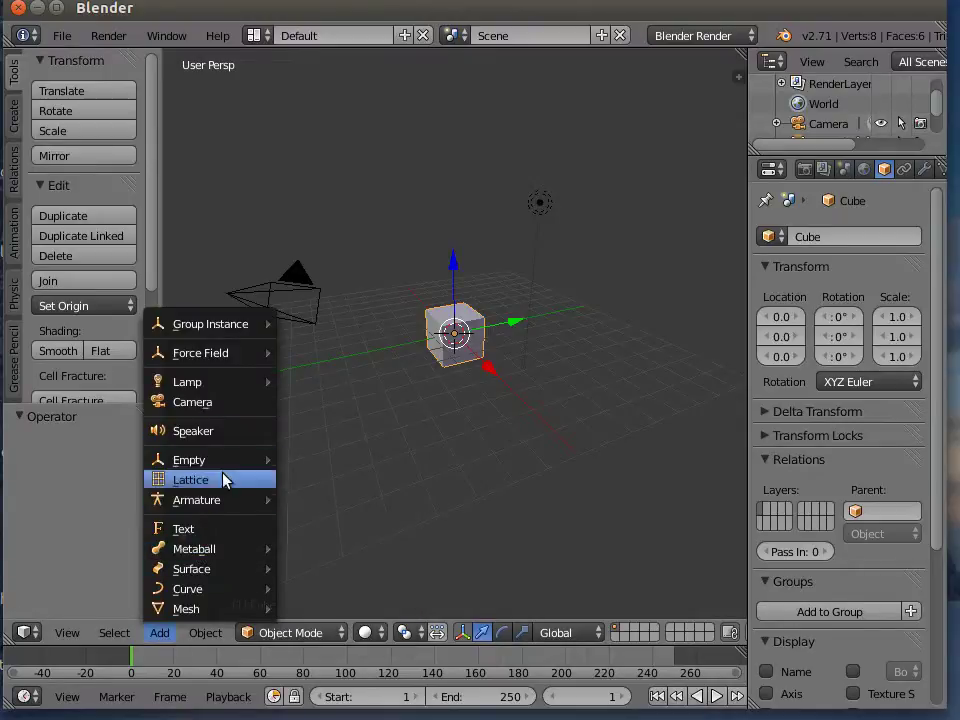
mouse_move(237, 473)
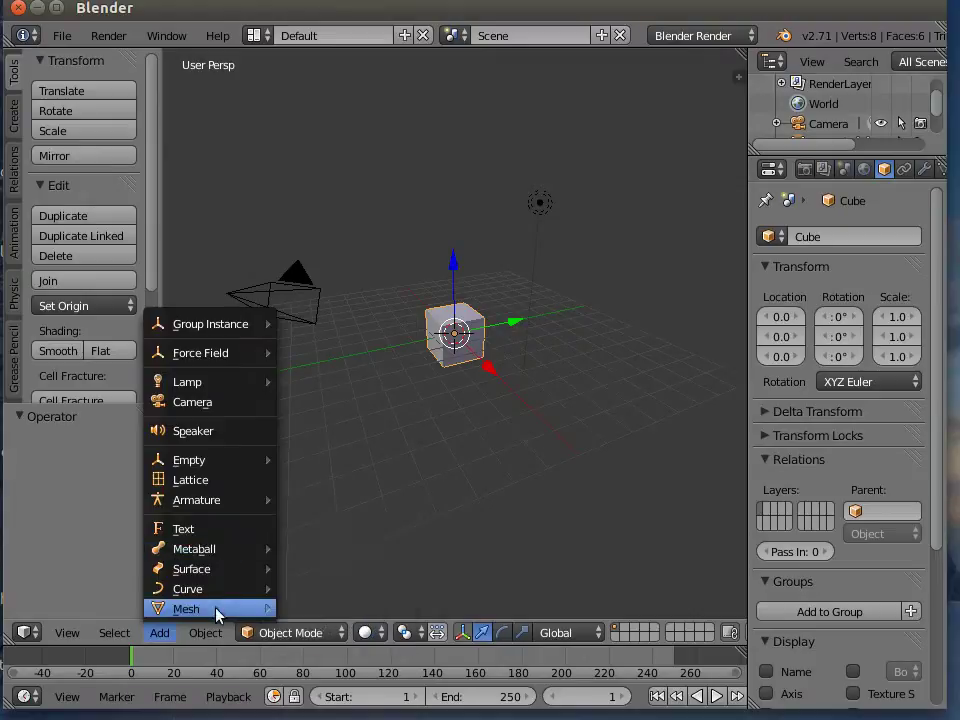
mouse_move(214, 608)
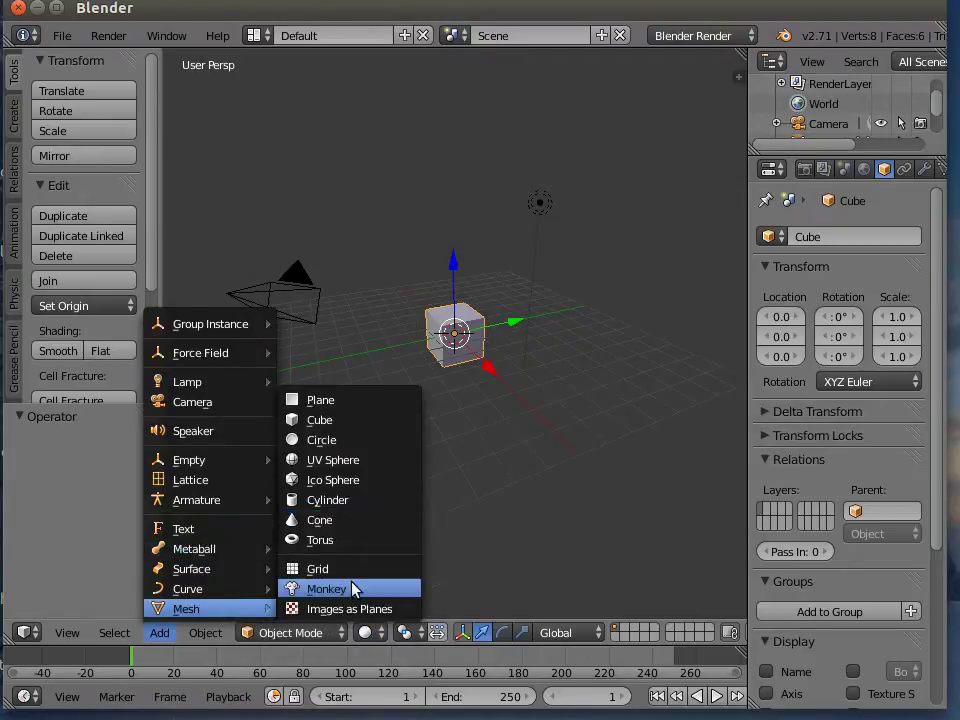
click(327, 589)
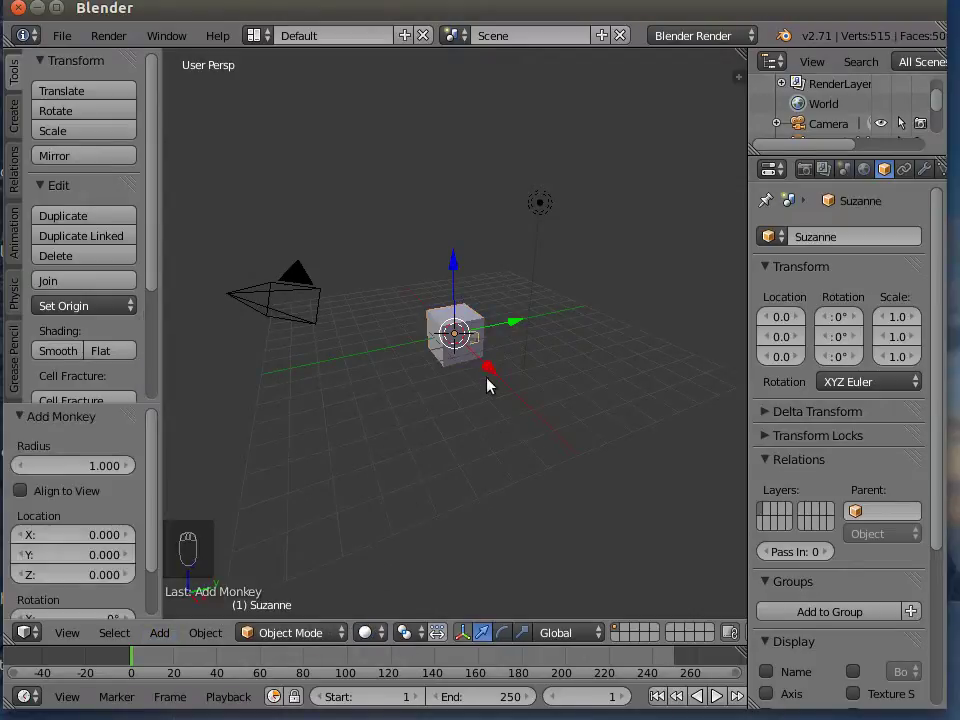
- Move the monkey away from the cube to about 3.1 on X and about 6.2 on Y
drag(489, 372, 536, 413)
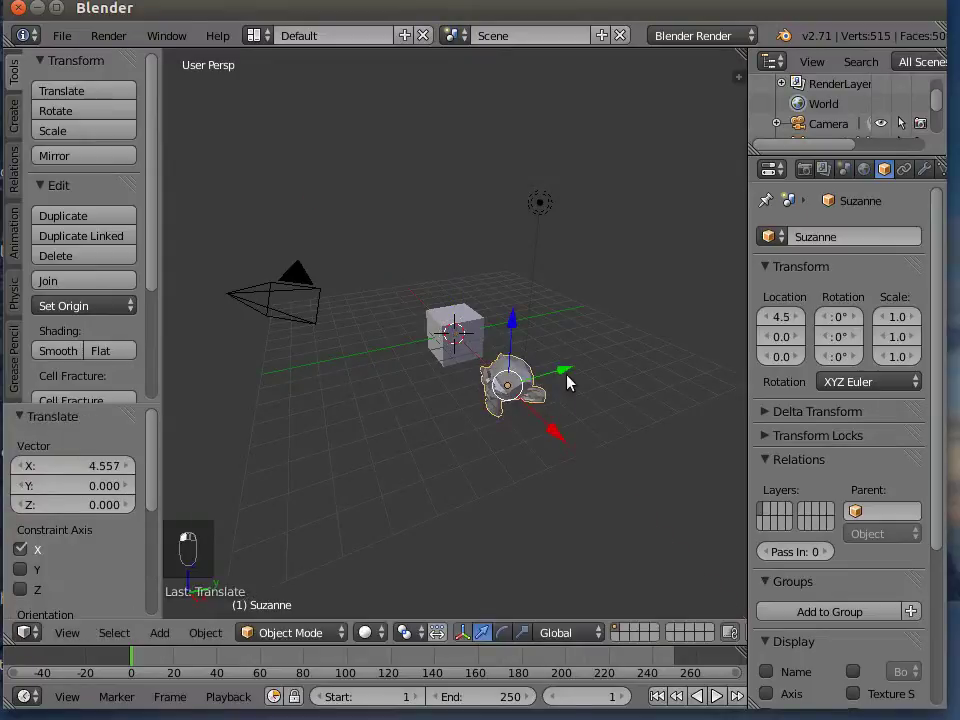
drag(566, 375, 686, 332)
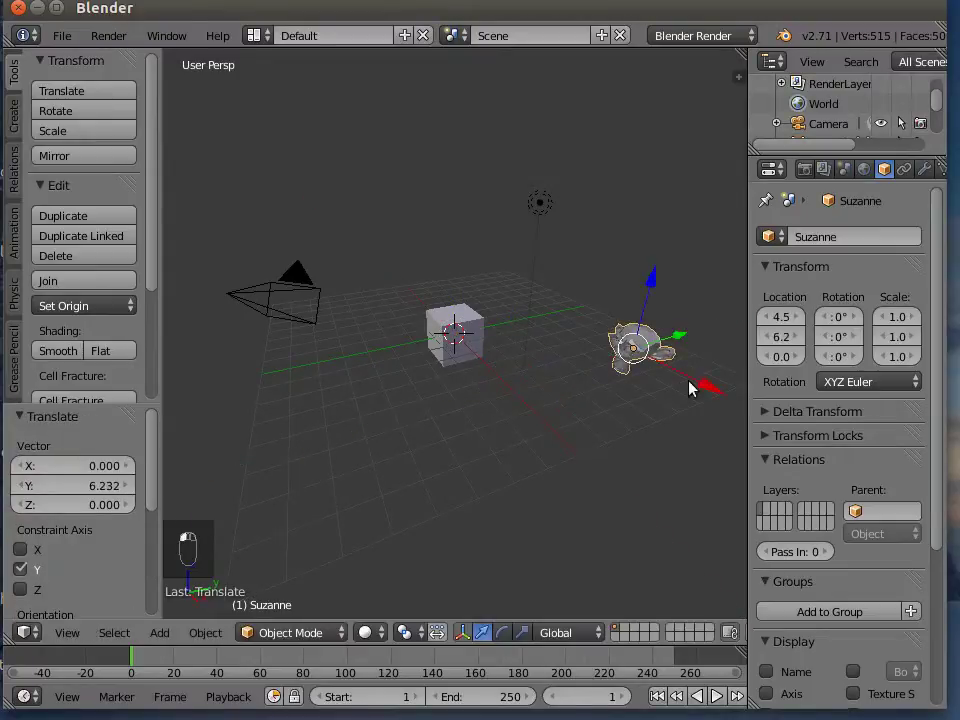
drag(712, 391, 686, 381)
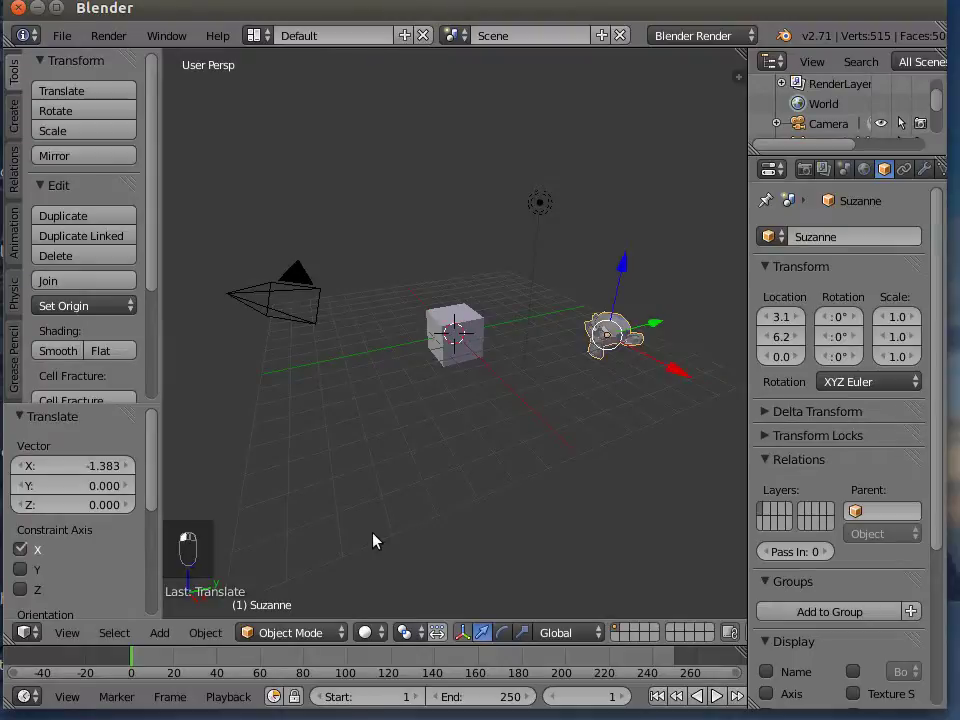
- Add a Cylinder mesh with 32 vertices, radius 1 and depth 2
click(160, 632)
mouse_move(190, 610)
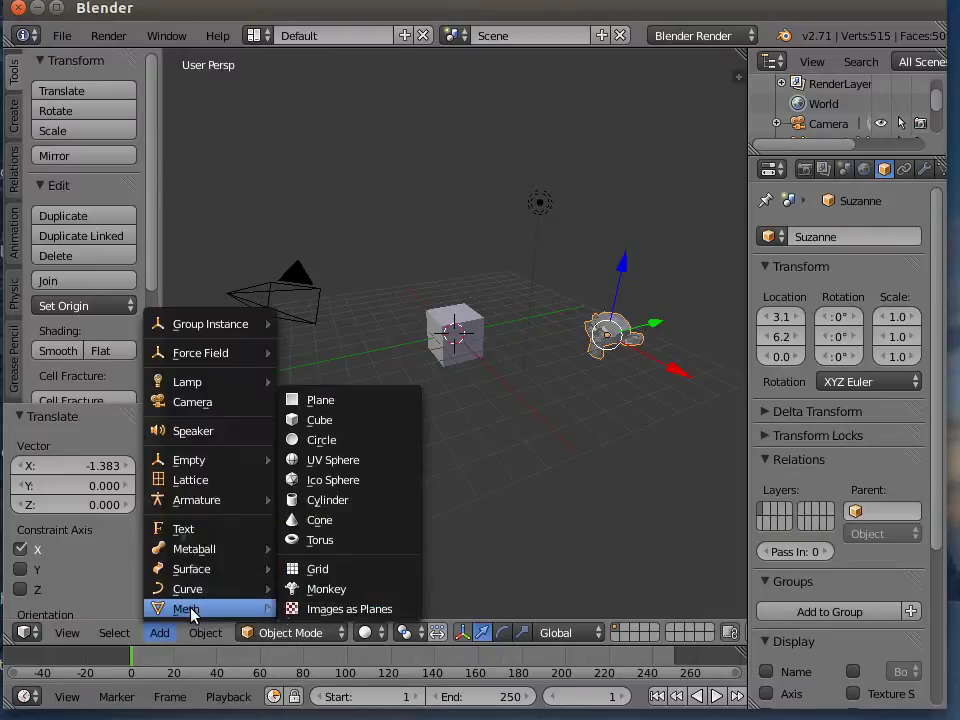
click(343, 500)
- Move the cylinder to about -3.5 along X and about -2.8 along Y, clear of the cube
key(g)
key(x)
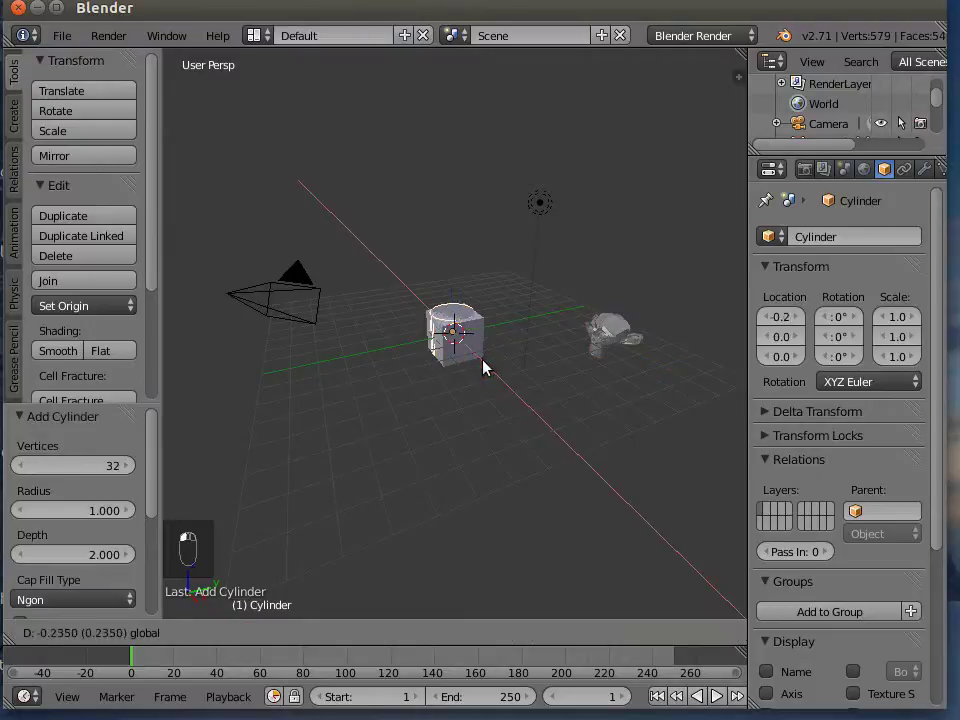
click(465, 336)
key(g)
key(y)
click(439, 311)
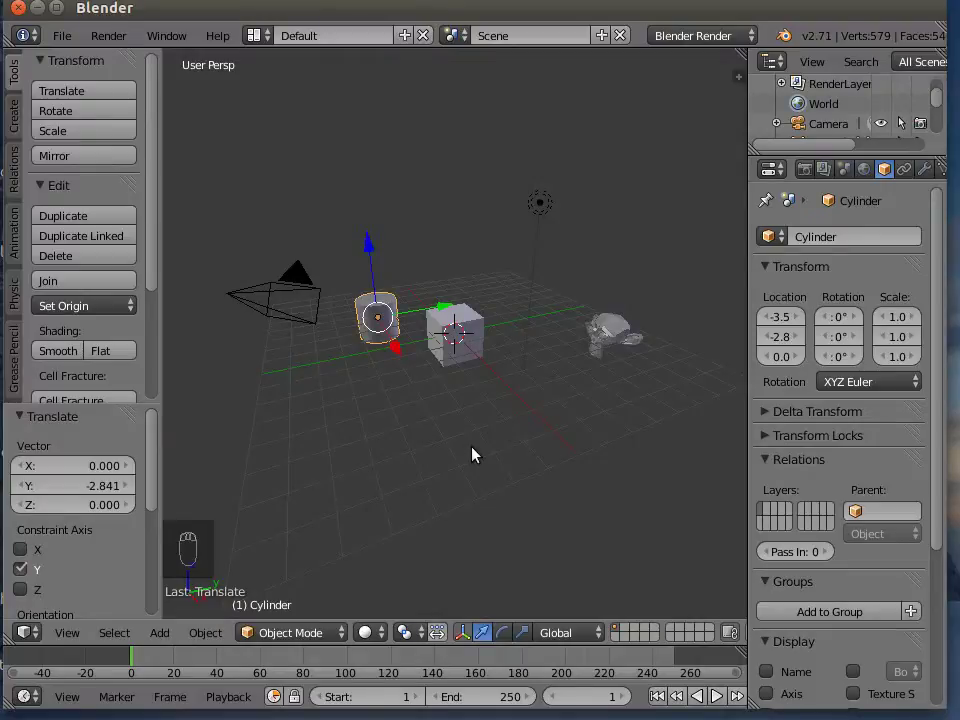
- Toggle the selection of all scene objects on and off several times, finishing with everything deselected
key(a)
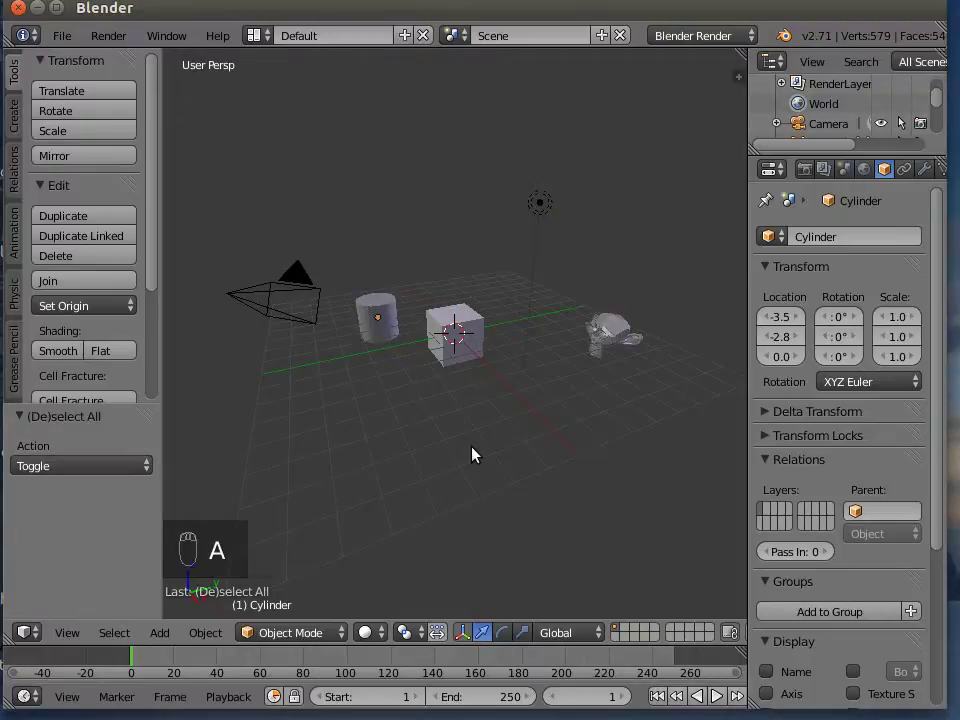
key(a)
key(q)
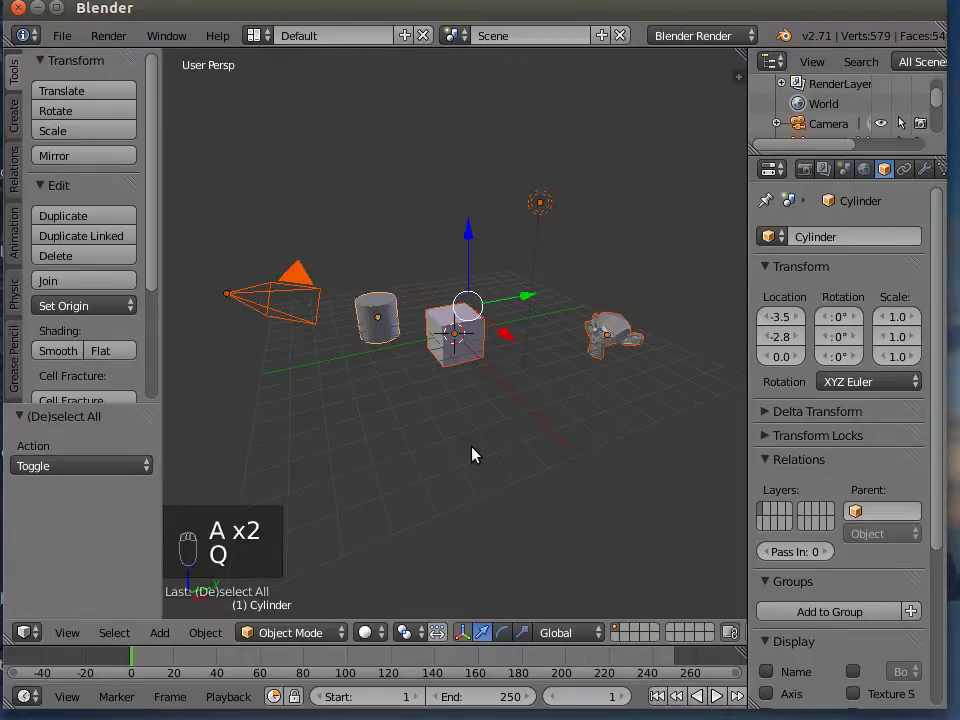
key(a)
key(a)
key(a)
key(a)
key(a)
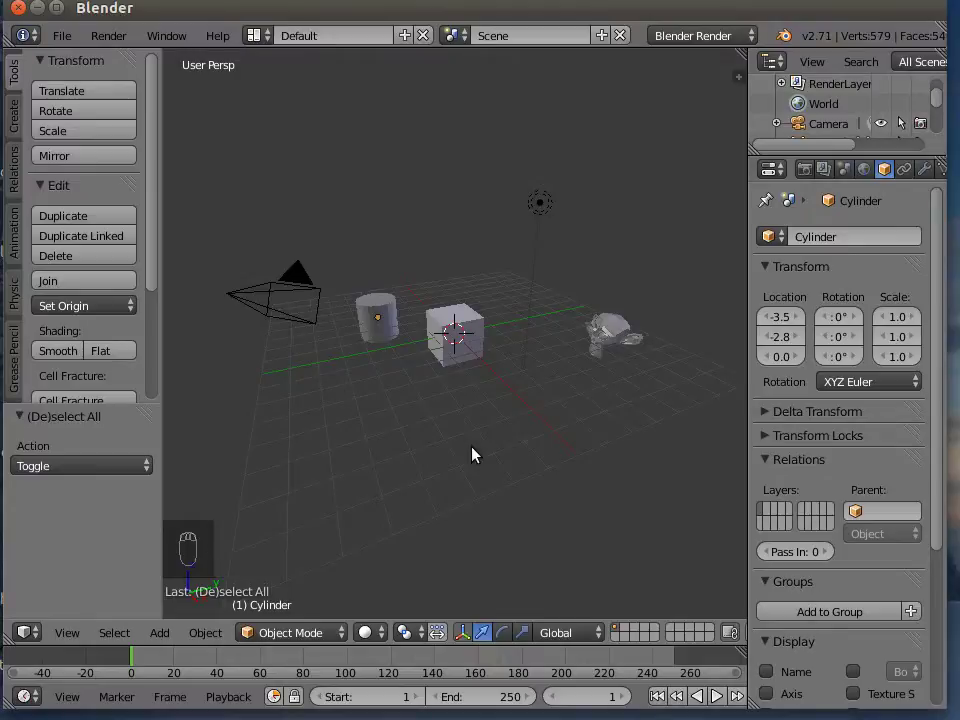
key(a)
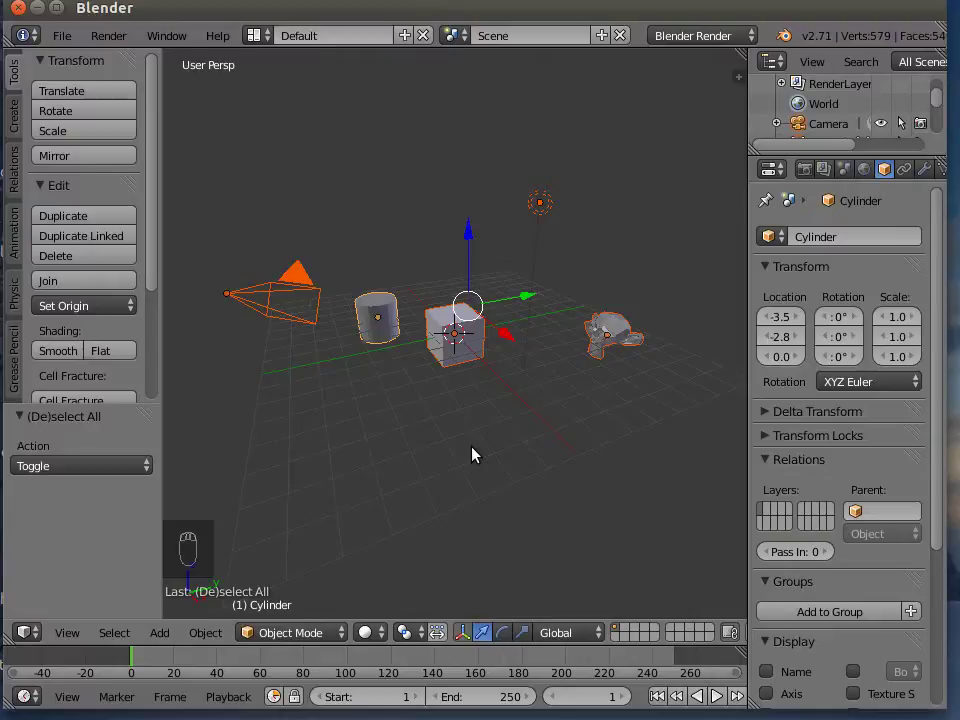
key(a)
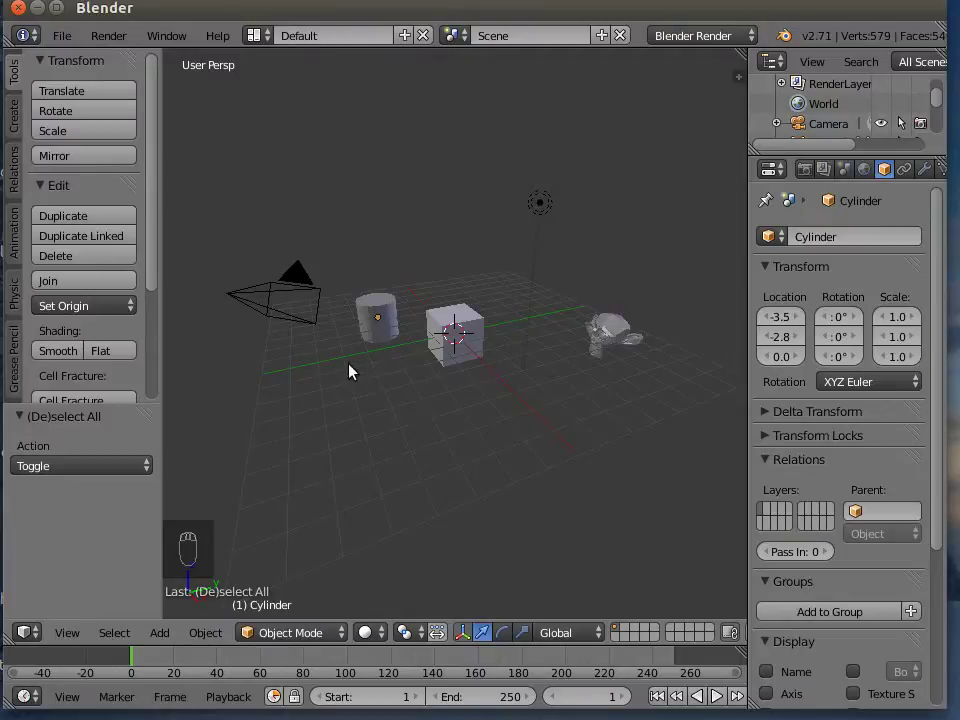
- Lasso-select the cylinder, cube and monkey in one pass and only the cylinder and cube in another, deselecting everything after each
mouse_move(348, 357)
ctrl+mouse_down()
mouse_move(452, 414)
mouse_move(540, 418)
mouse_move(649, 347)
mouse_move(666, 251)
mouse_move(456, 272)
mouse_move(371, 266)
mouse_move(355, 330)
ctrl+mouse_up()
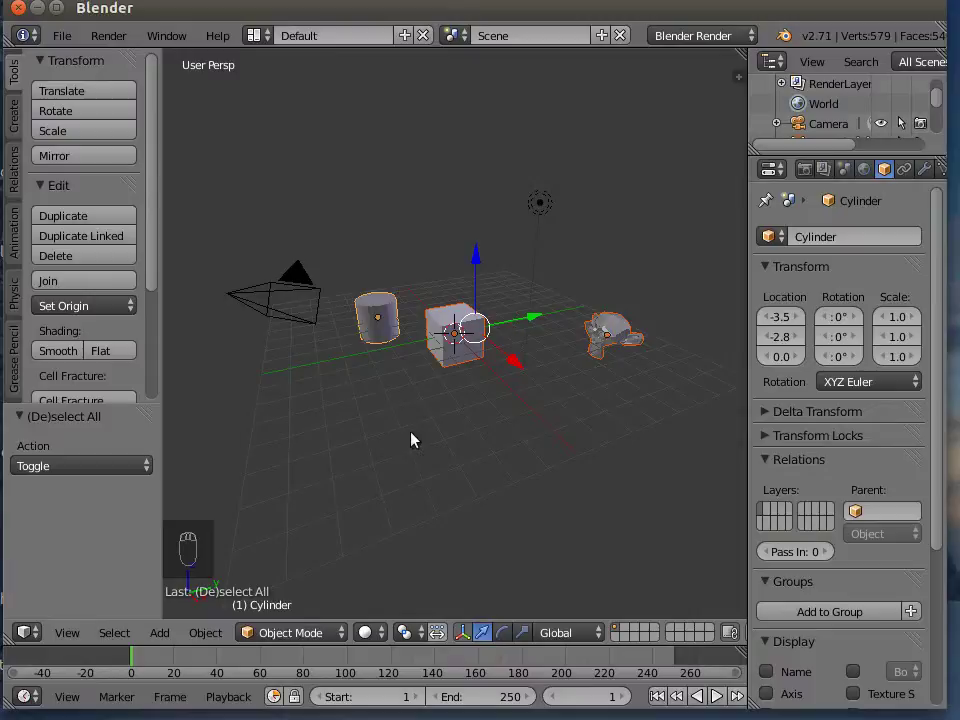
key(a)
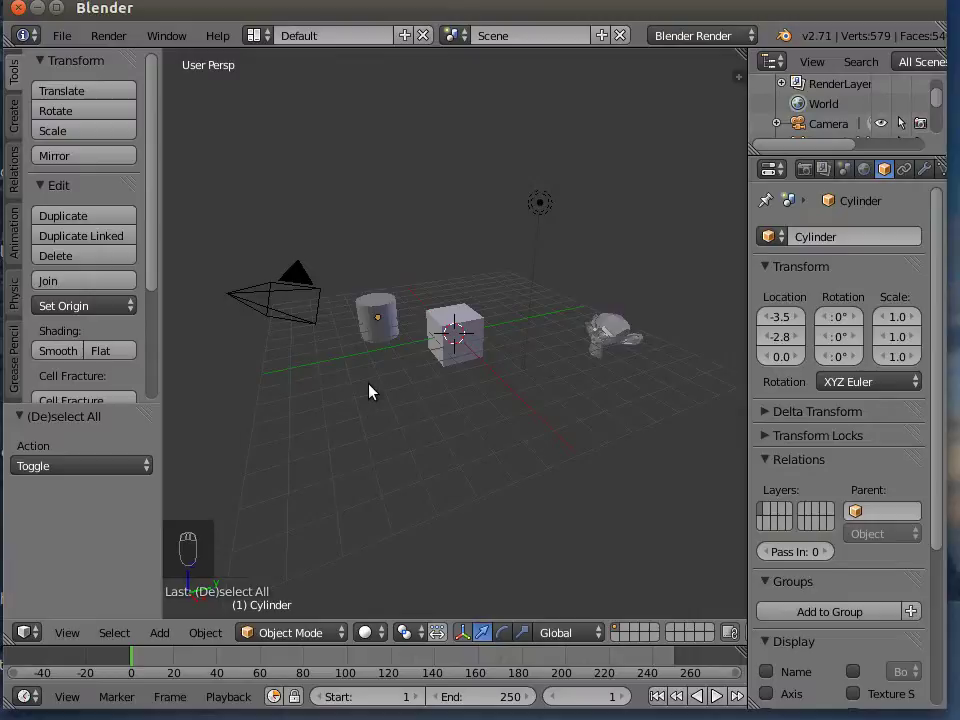
mouse_move(369, 391)
ctrl+mouse_down()
mouse_move(476, 407)
mouse_move(482, 274)
mouse_move(370, 258)
mouse_move(347, 362)
ctrl+mouse_up()
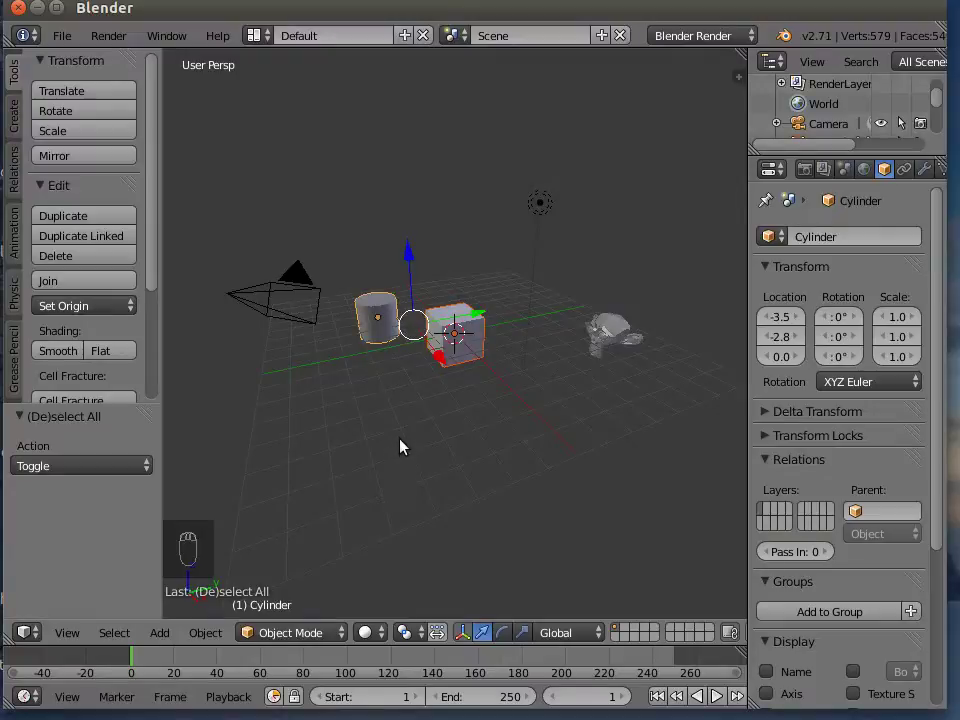
key(a)
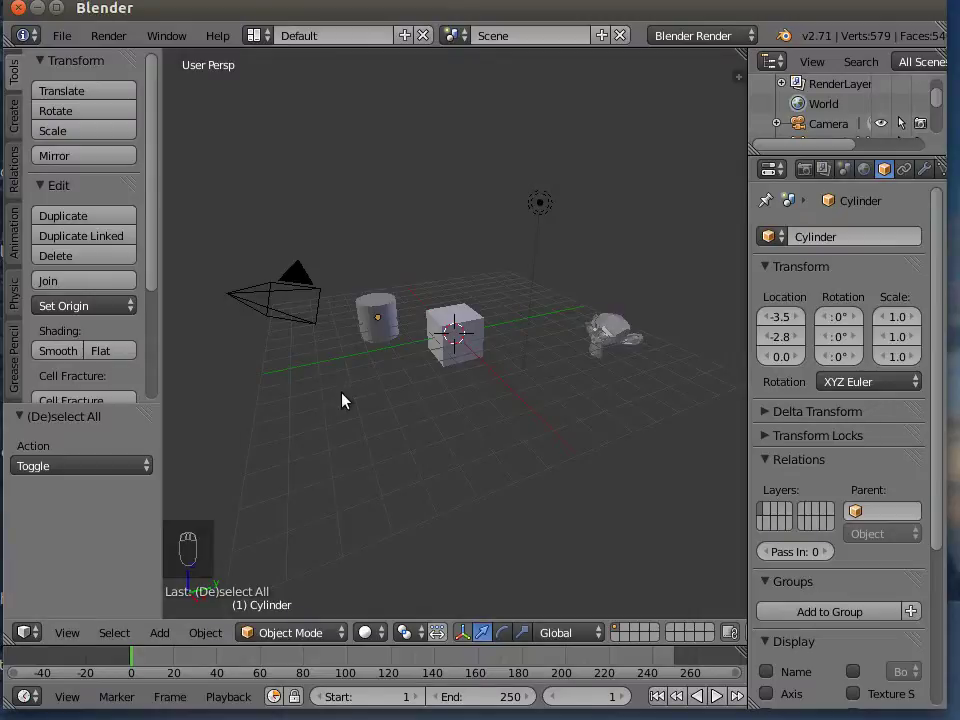
- Border-select the cylinder and cube with a rectangle, and deselect everything
key(b)
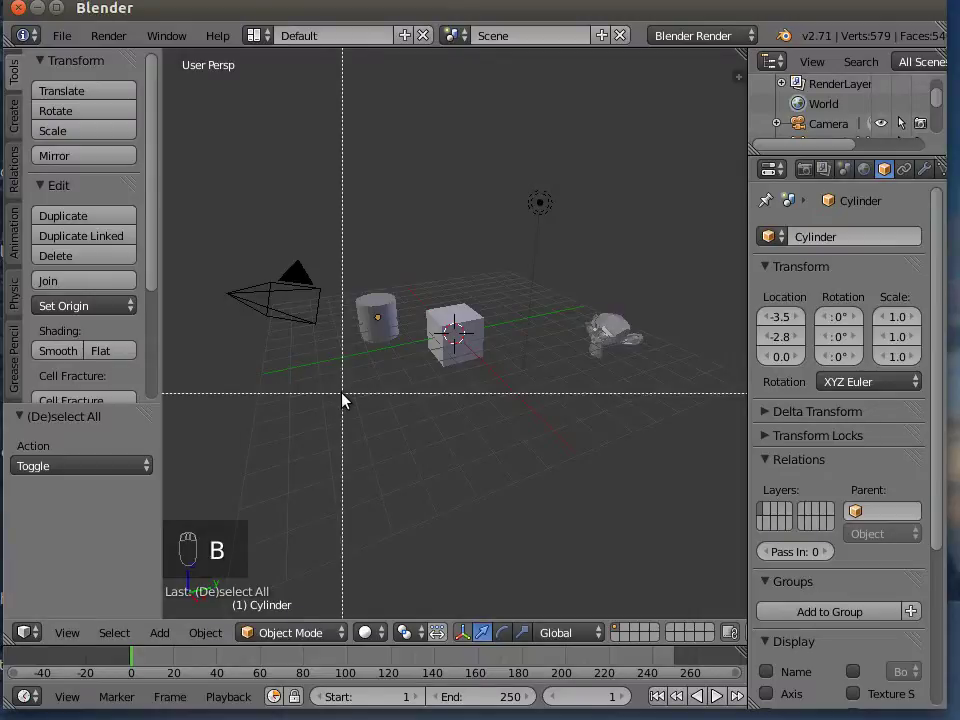
drag(342, 399, 494, 267)
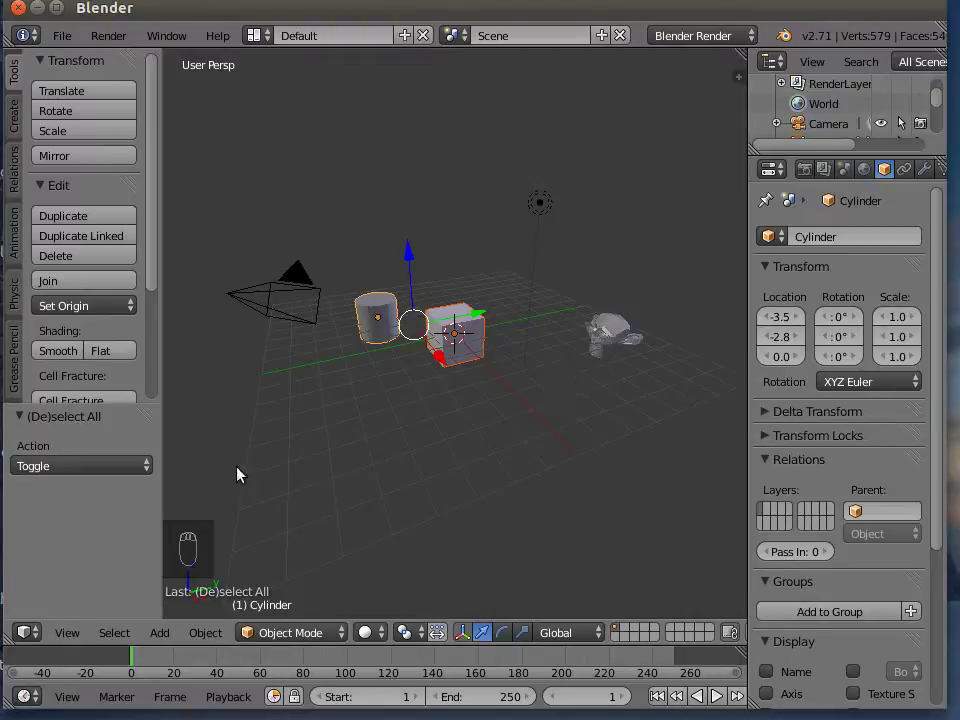
key(a)
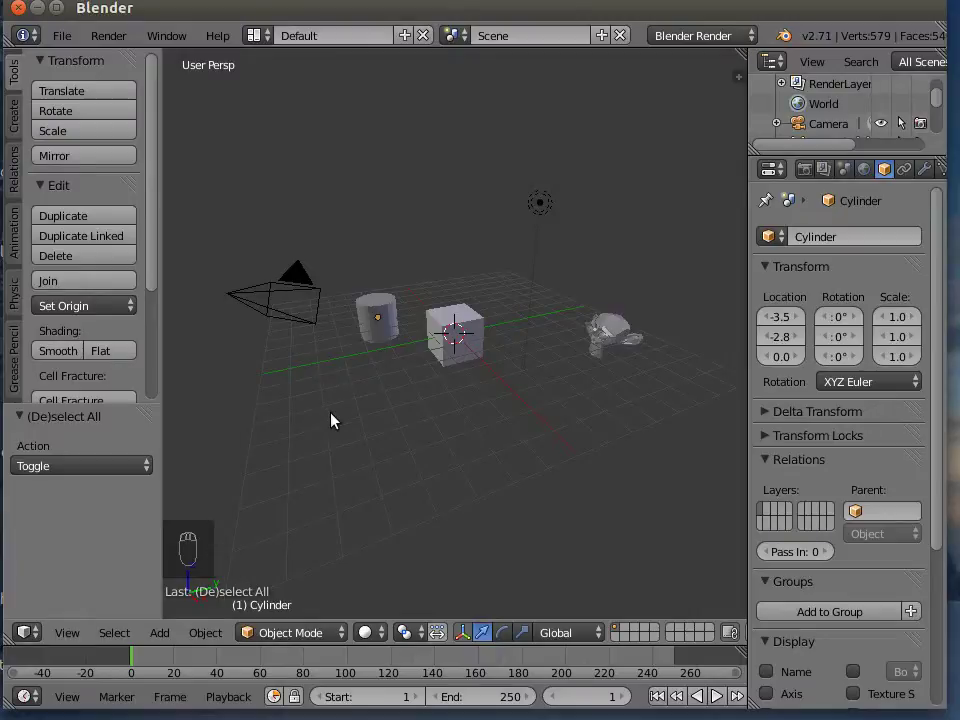
- Use Circle Select with an adjusted circle size to select the cylinder and the cube together
key(c)
scroll(395, 428, down, 5)
scroll(392, 427, down, 2)
scroll(392, 427, up, 6)
scroll(391, 426, down, 3)
scroll(390, 421, up, 2)
scroll(389, 420, down, 8)
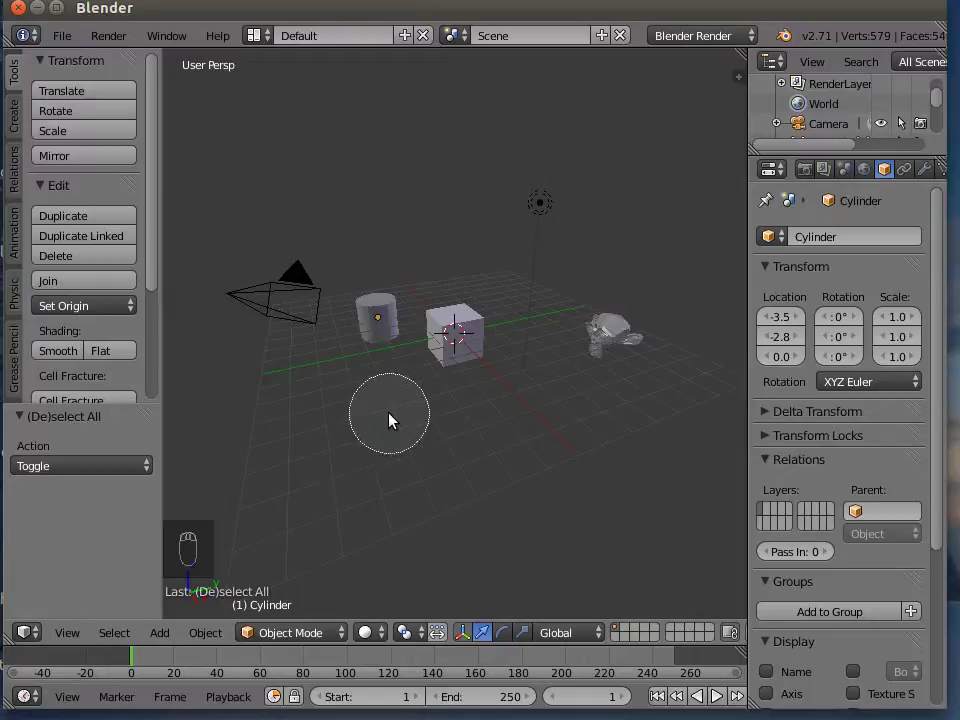
click(414, 326)
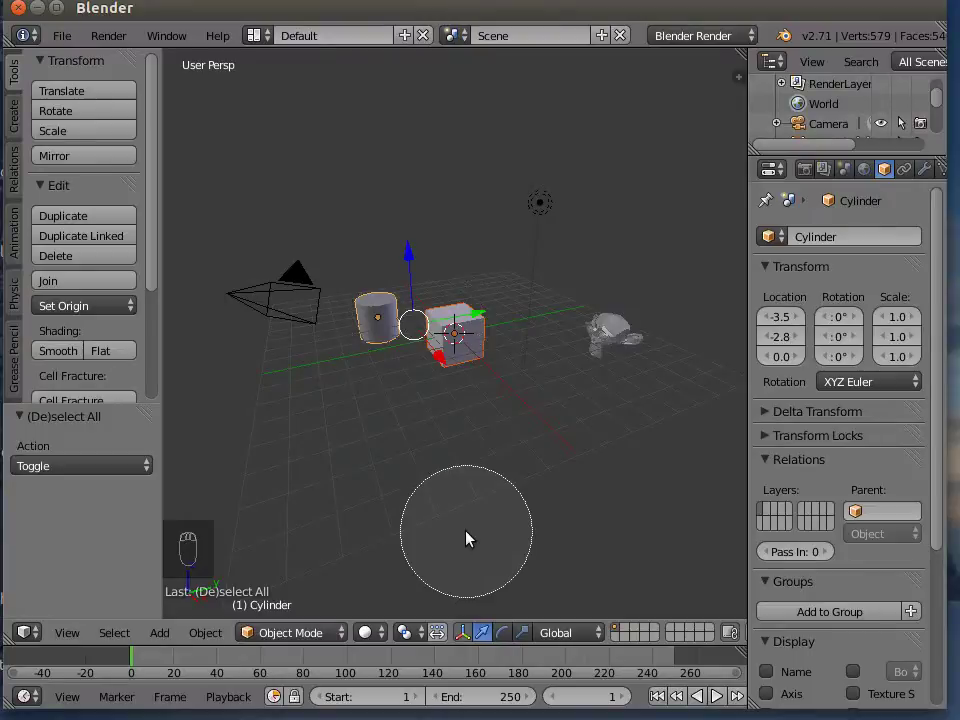
- Finish Circle Select and move the selected cylinder and cube to the fifth layer
scroll(466, 539, up, 5)
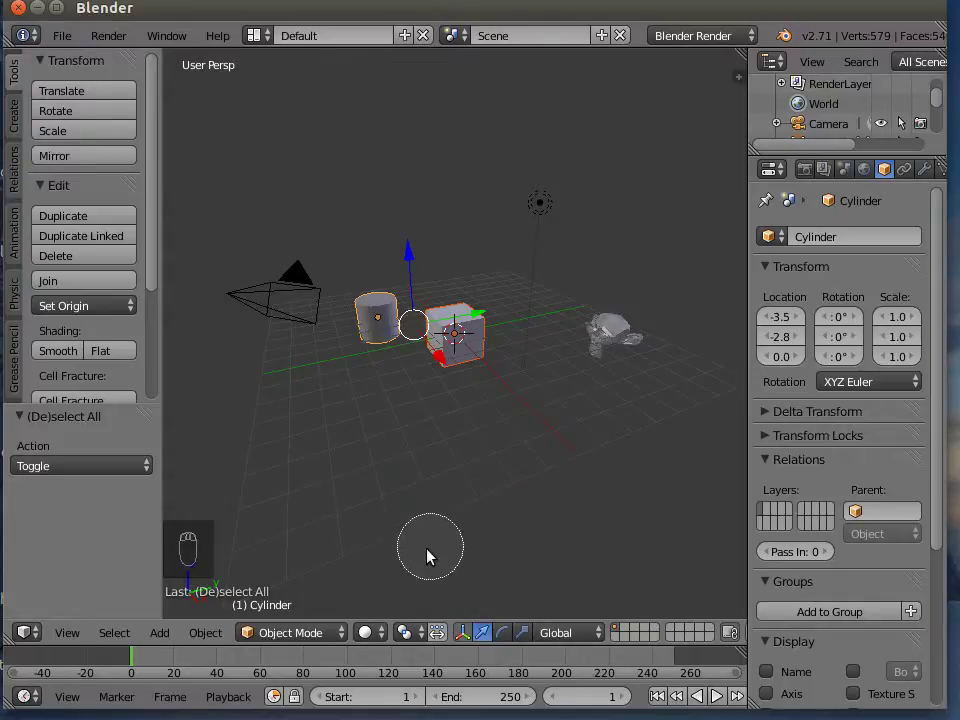
key(Escape)
key(m)
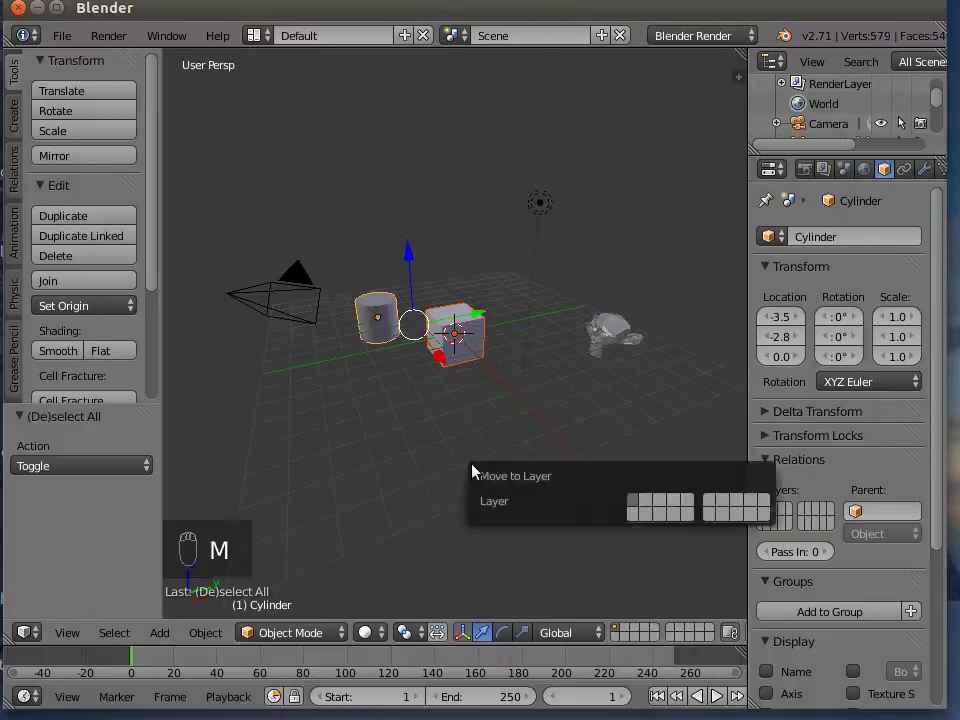
click(688, 505)
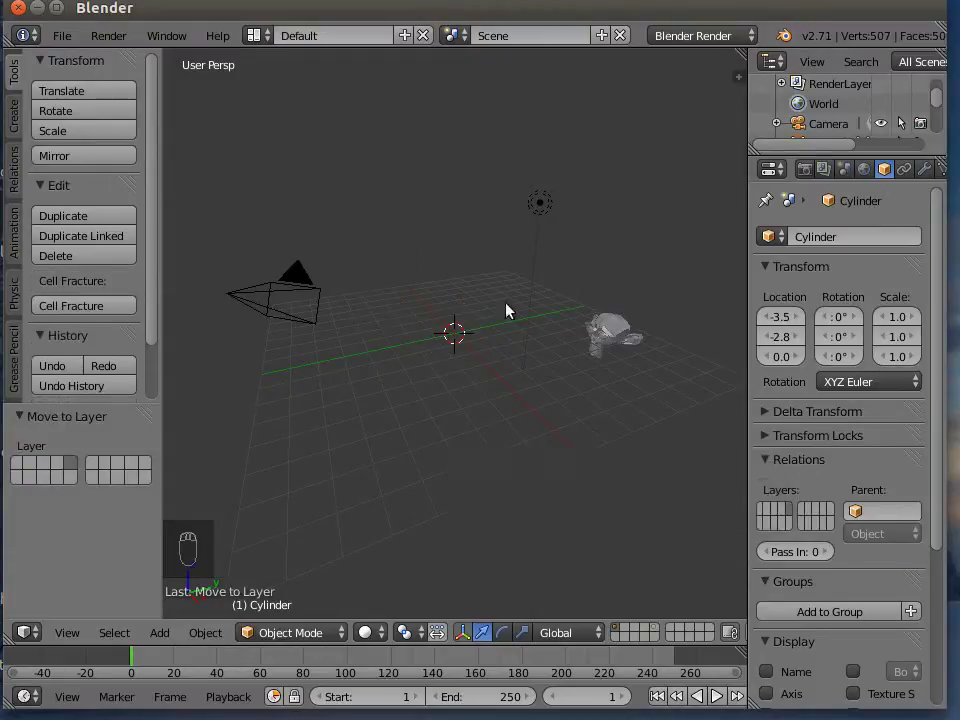
- Show the fifth layer alone, together with the first layer, and alone again
click(655, 632)
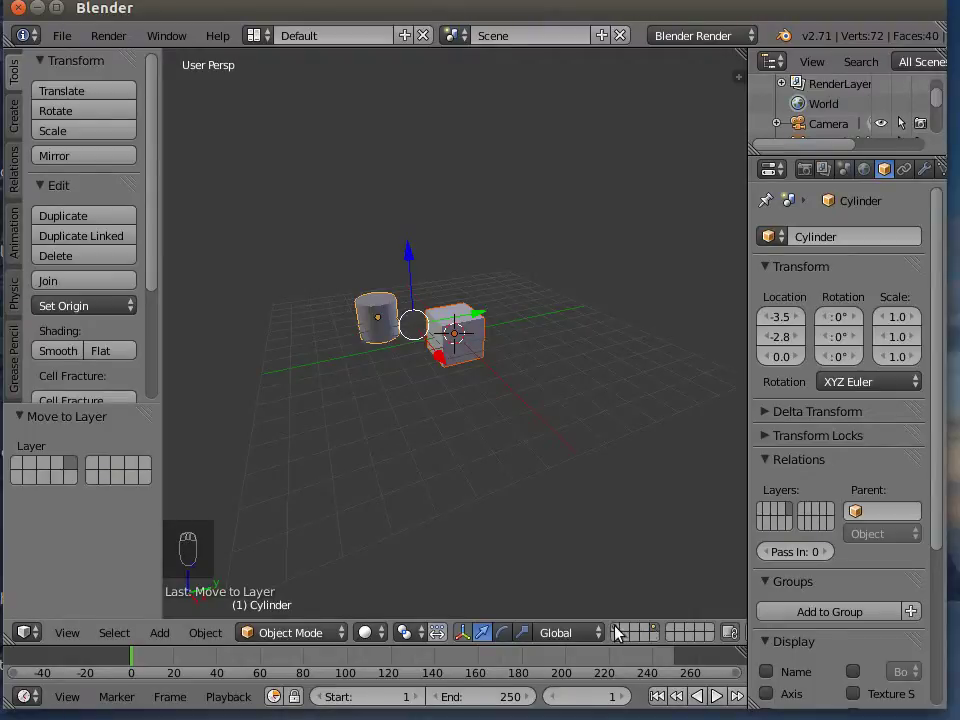
shift+click(617, 632)
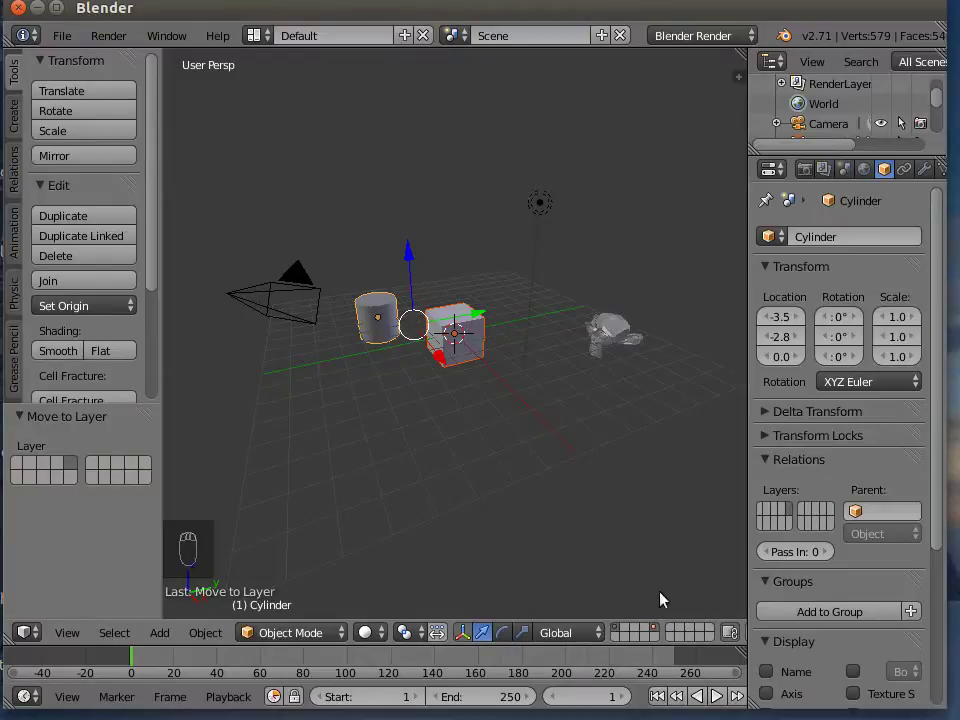
click(656, 634)
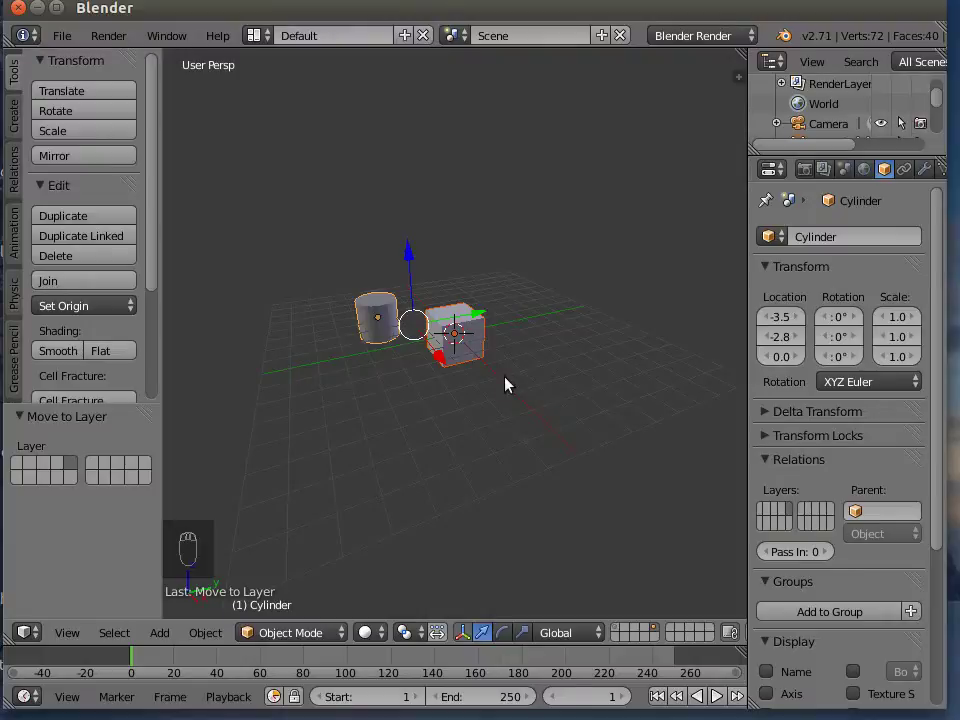
- Move the cylinder and cube back to the first layer and display that layer
key(m)
click(665, 418)
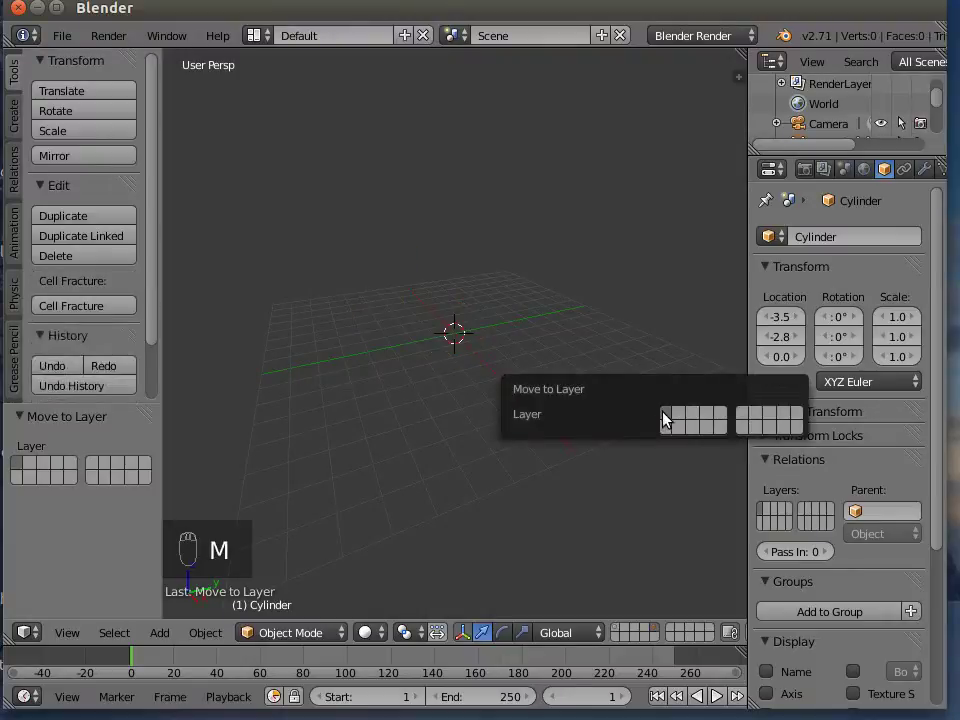
click(617, 628)
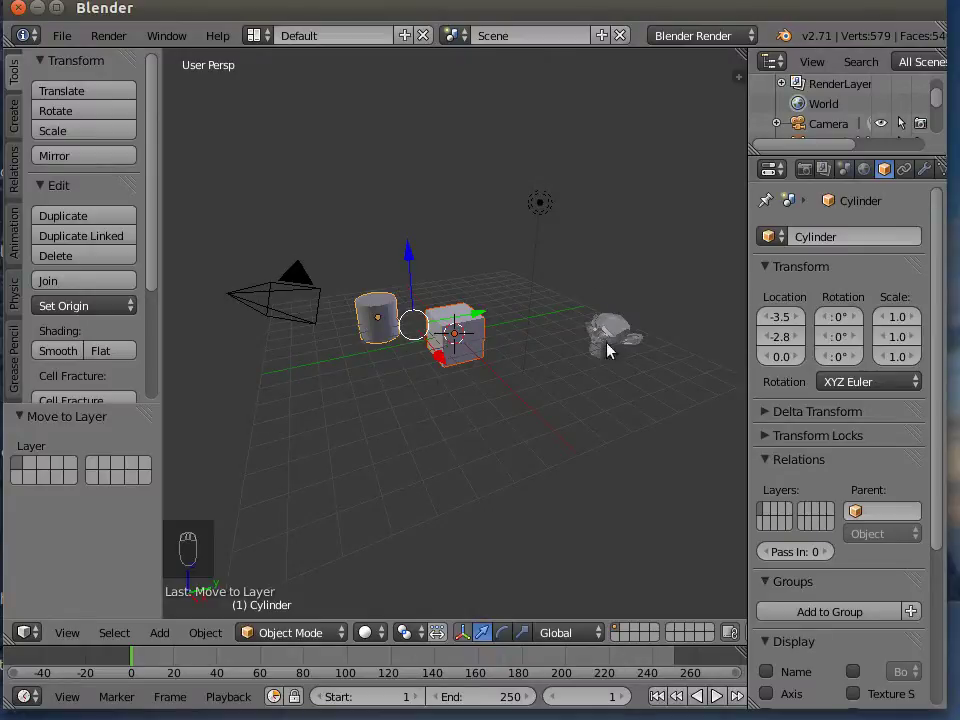
- Raise the cylinder and cube about 5.4 units along Z, and undo and redo the move repeatedly, finishing with an undo
click(392, 150)
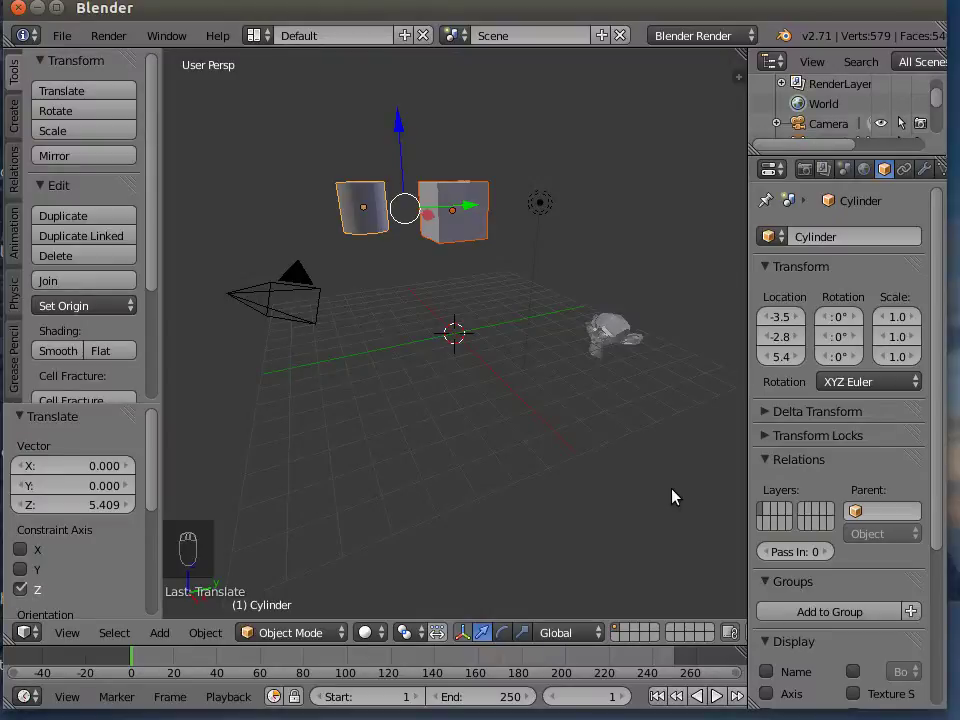
key(ctrl+z)
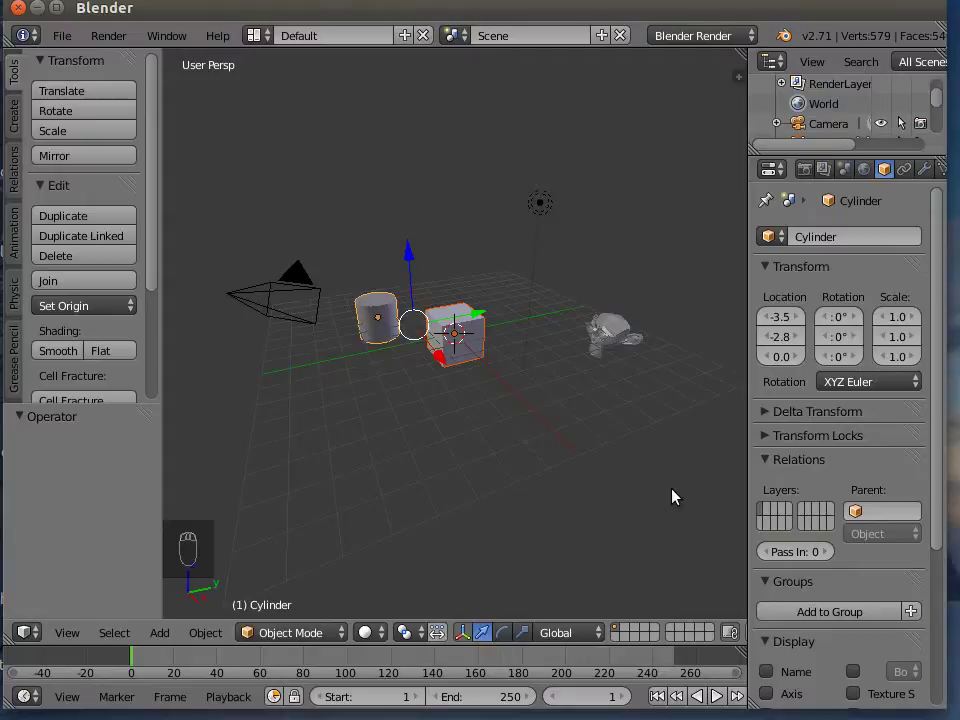
key(ctrl+shift+z)
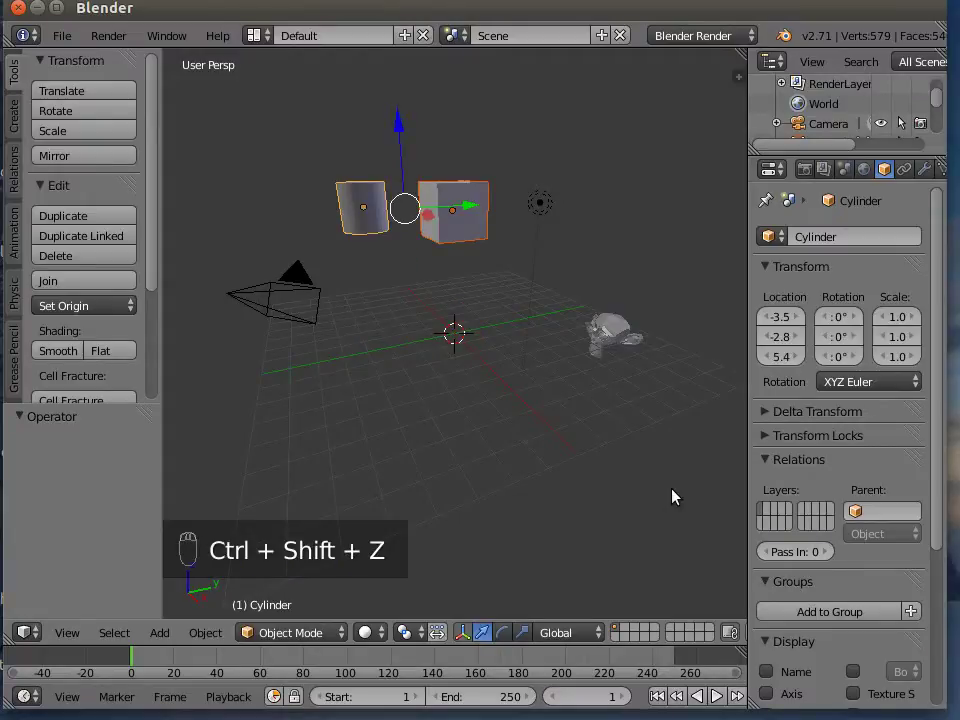
key(ctrl+z)
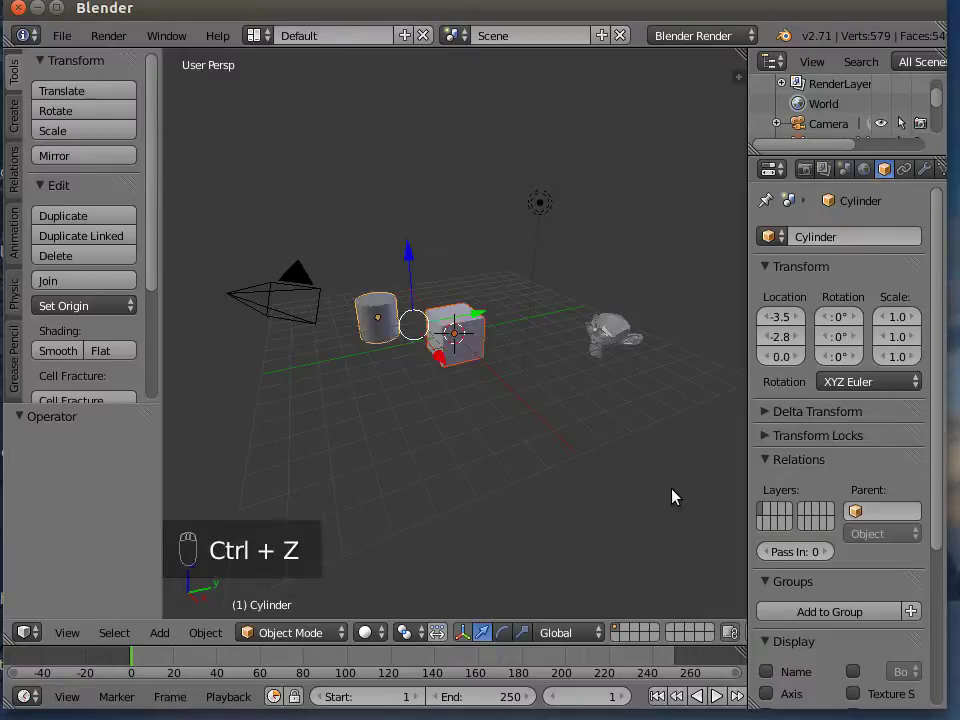
key(ctrl+shift+z)
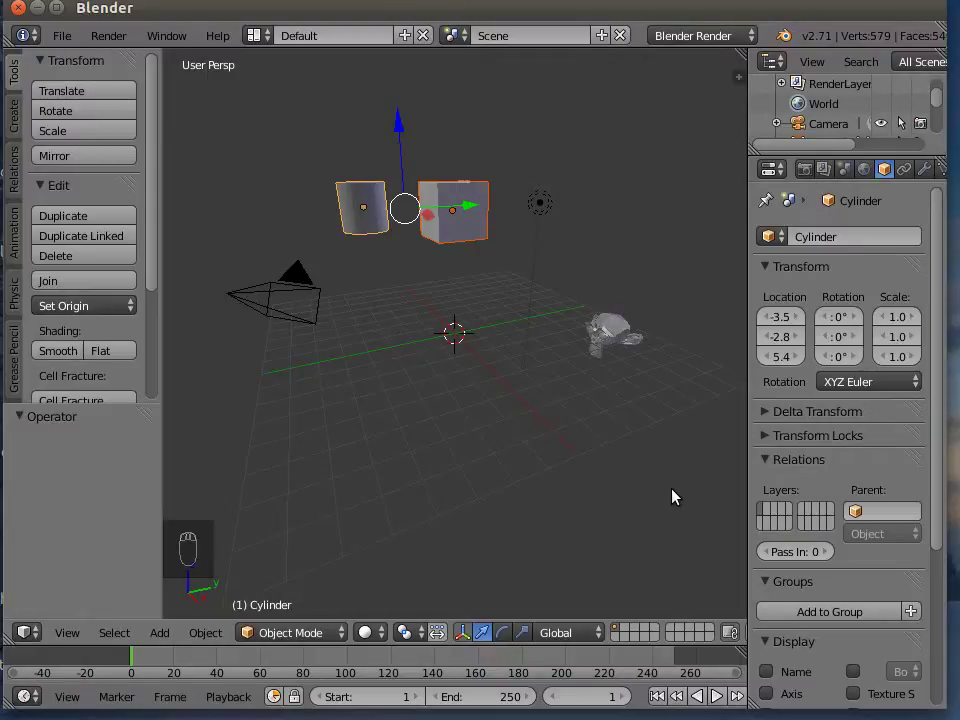
key(ctrl+z)
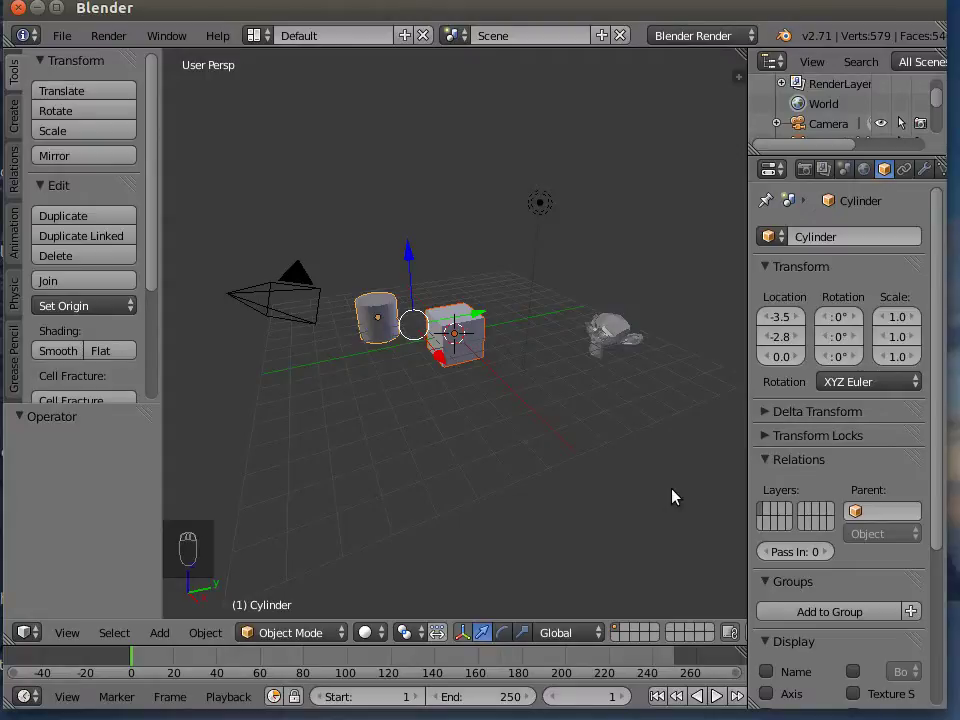
- Scale the monkey uniformly to about 0.343 and move it along Y and X into the centre of the cube
right_click(608, 334)
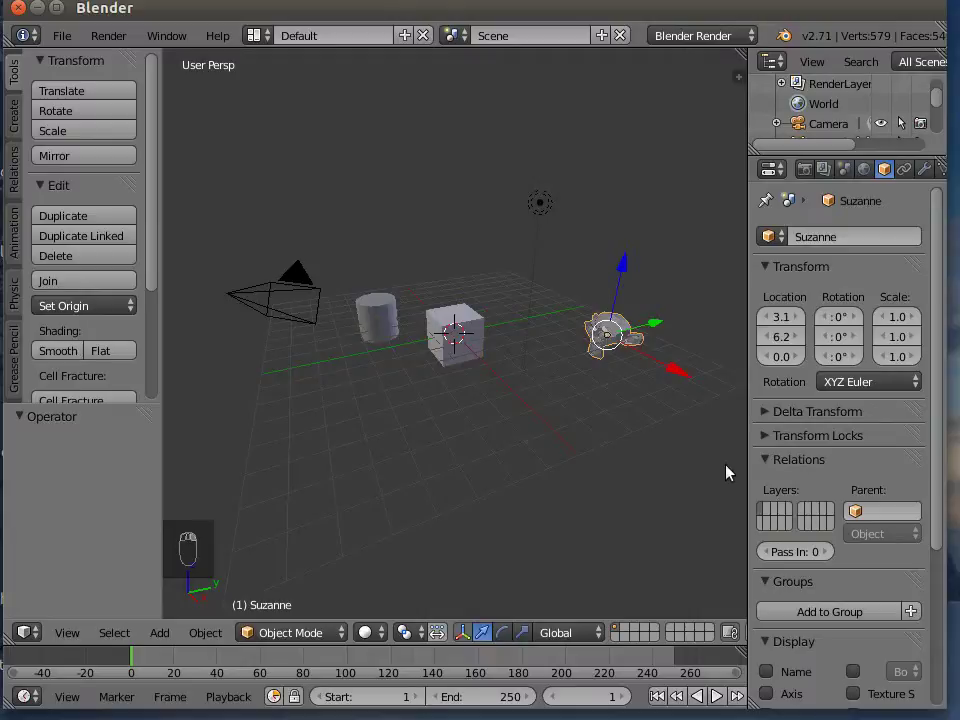
key(s)
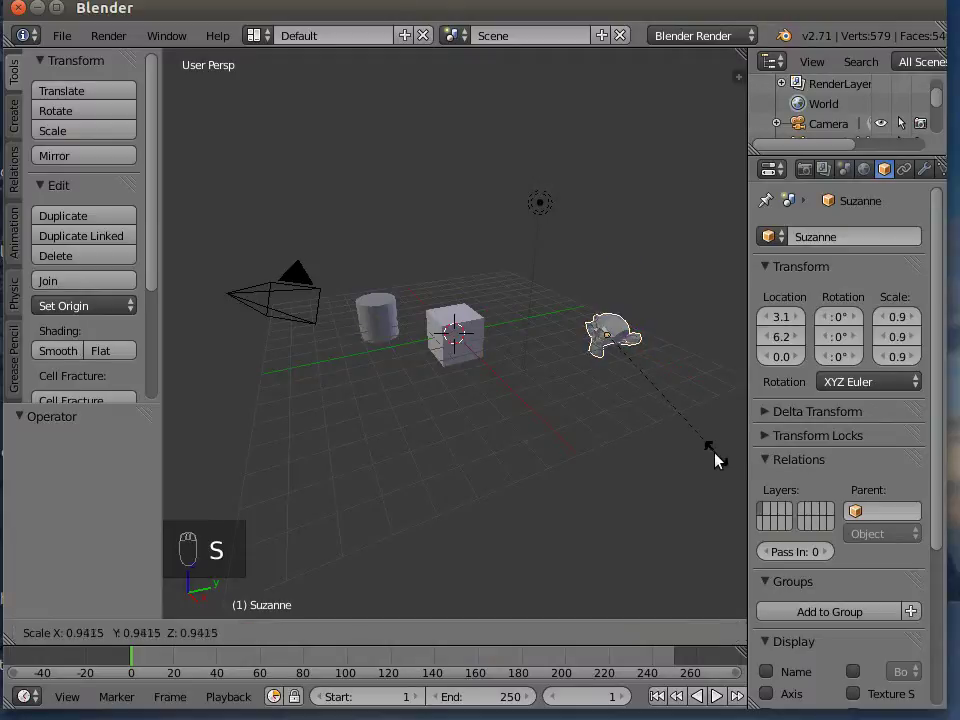
click(646, 386)
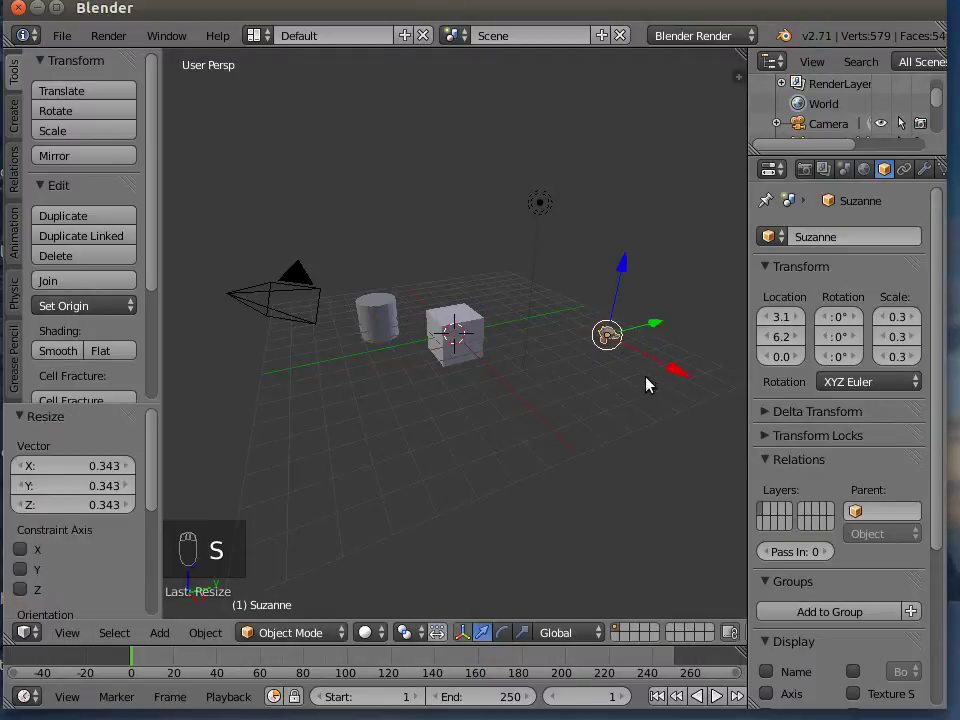
drag(653, 318, 531, 369)
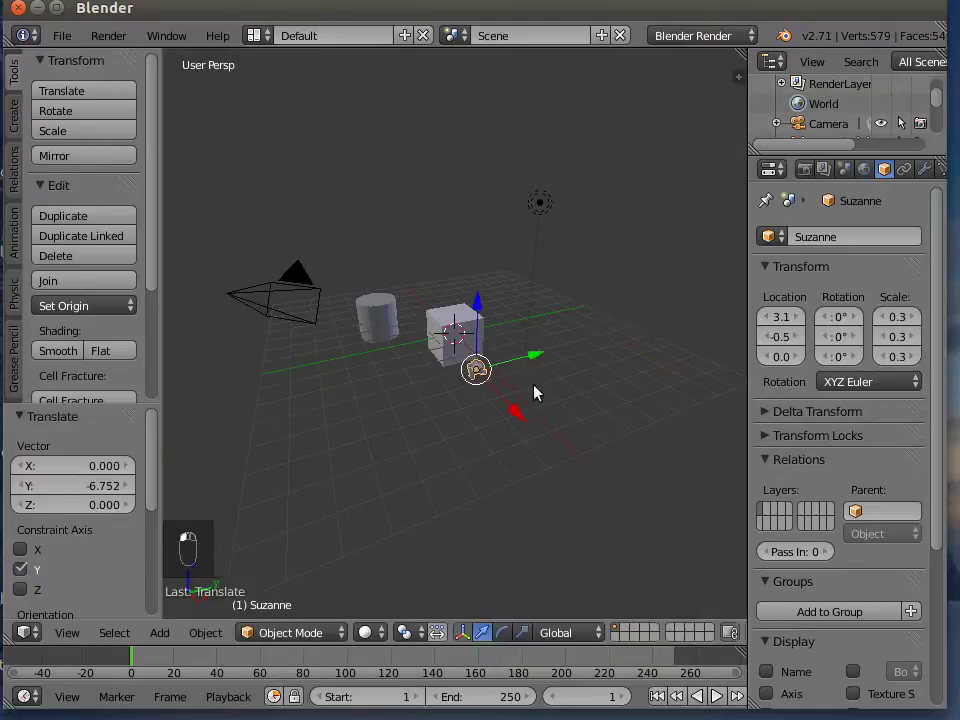
drag(520, 418, 510, 321)
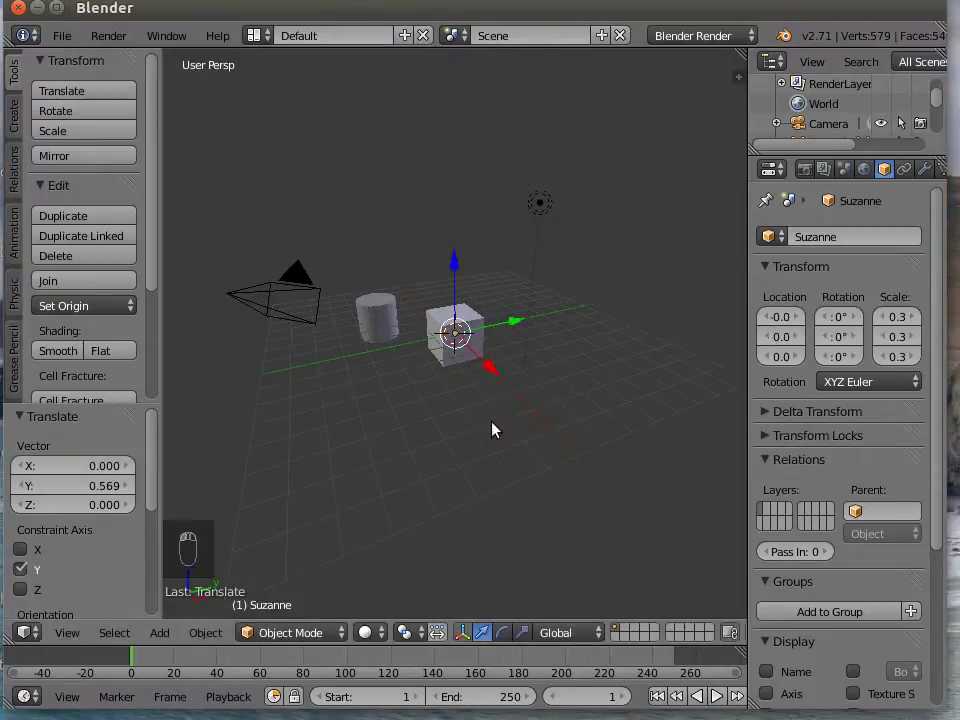
- Select the cube that encloses the monkey and hide it
middle_drag(493, 439, 355, 455)
scroll(428, 455, up, 6)
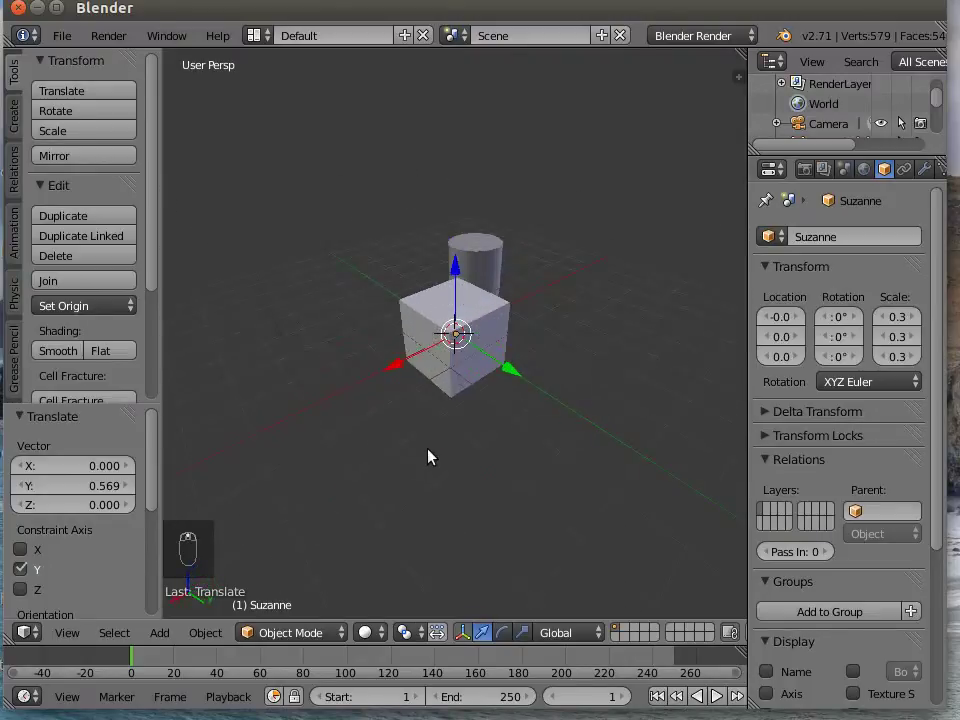
middle_drag(572, 486, 487, 518)
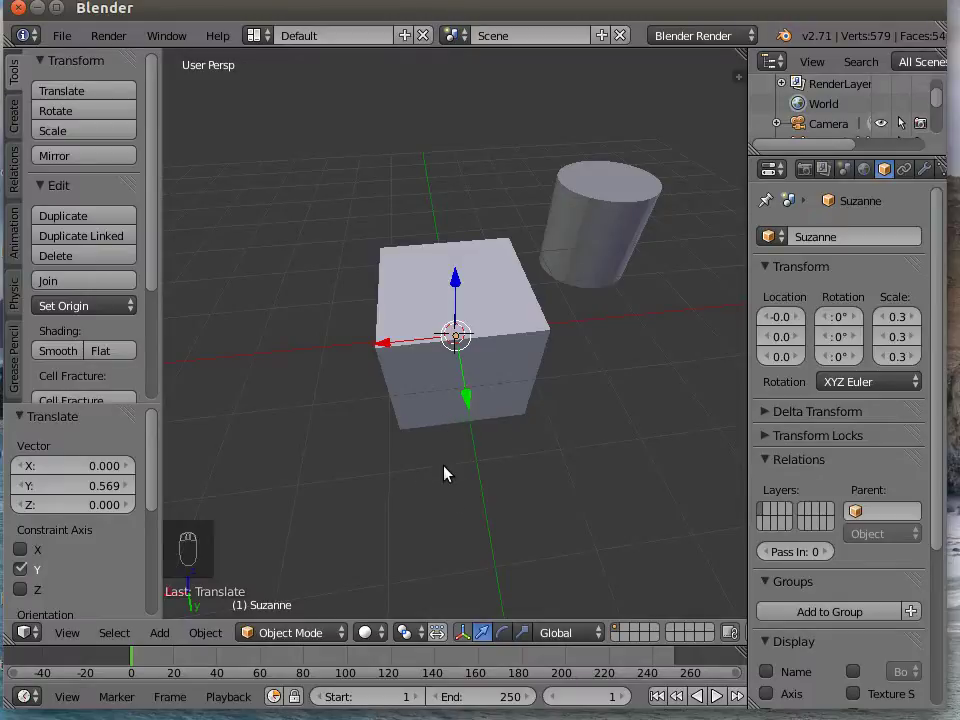
right_click(502, 292)
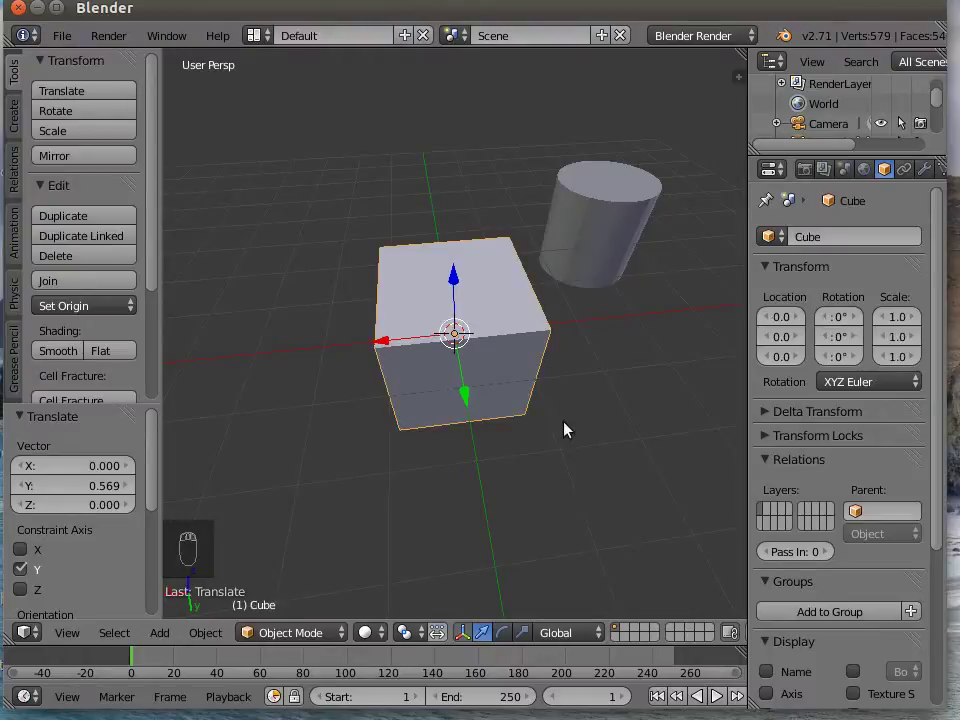
key(h)
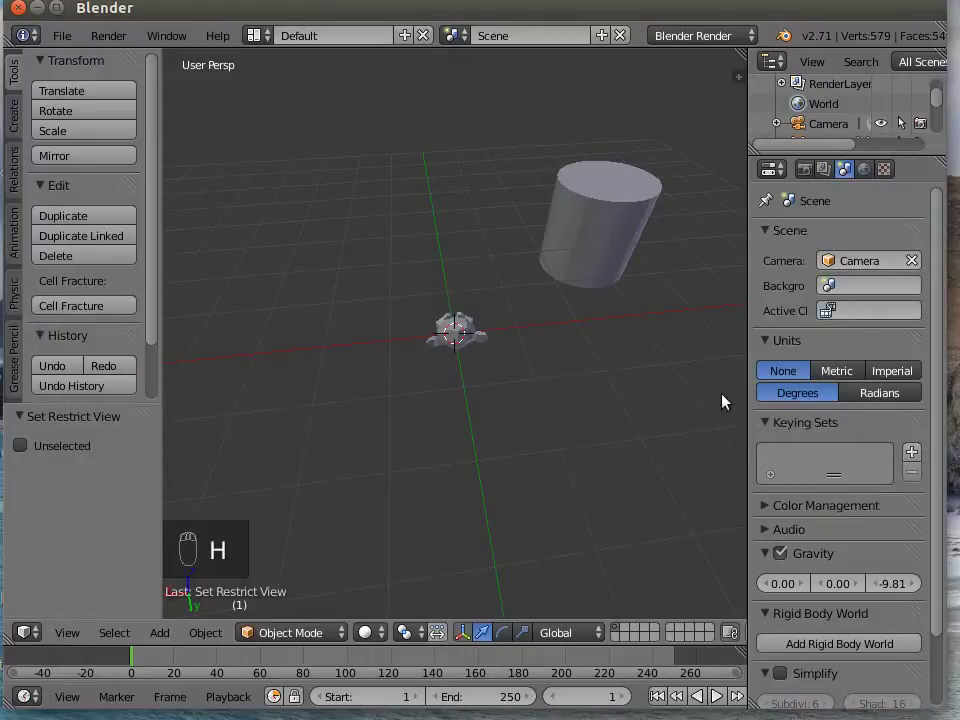
- Widen the Outliner area and toggle the cube's visibility there, and also unhide and hide the cube from the viewport
drag(748, 185, 652, 230)
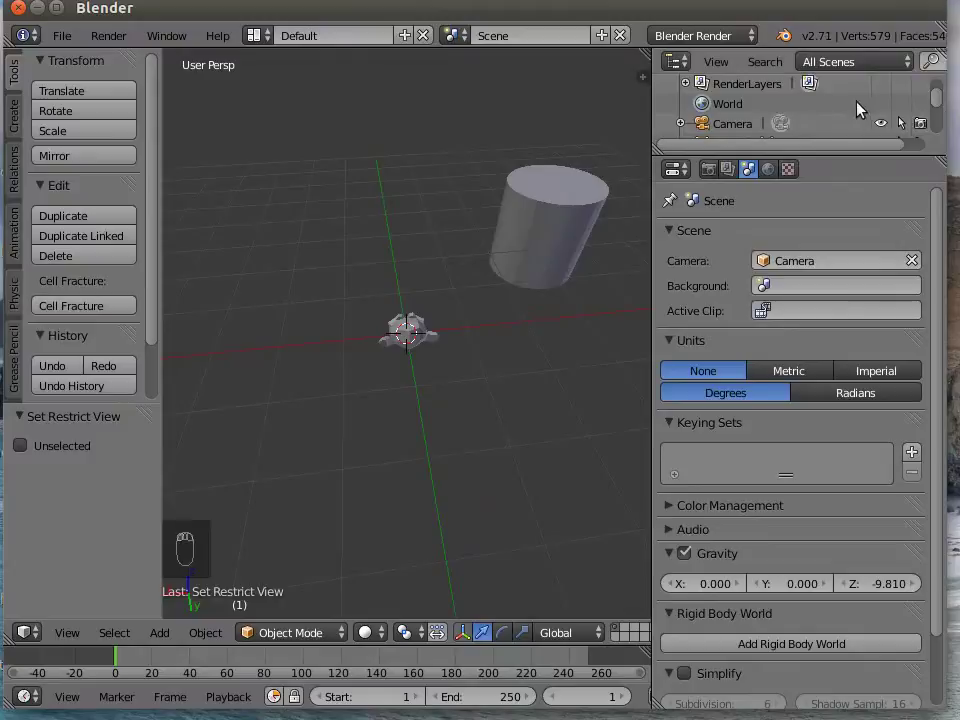
scroll(857, 109, down, 2)
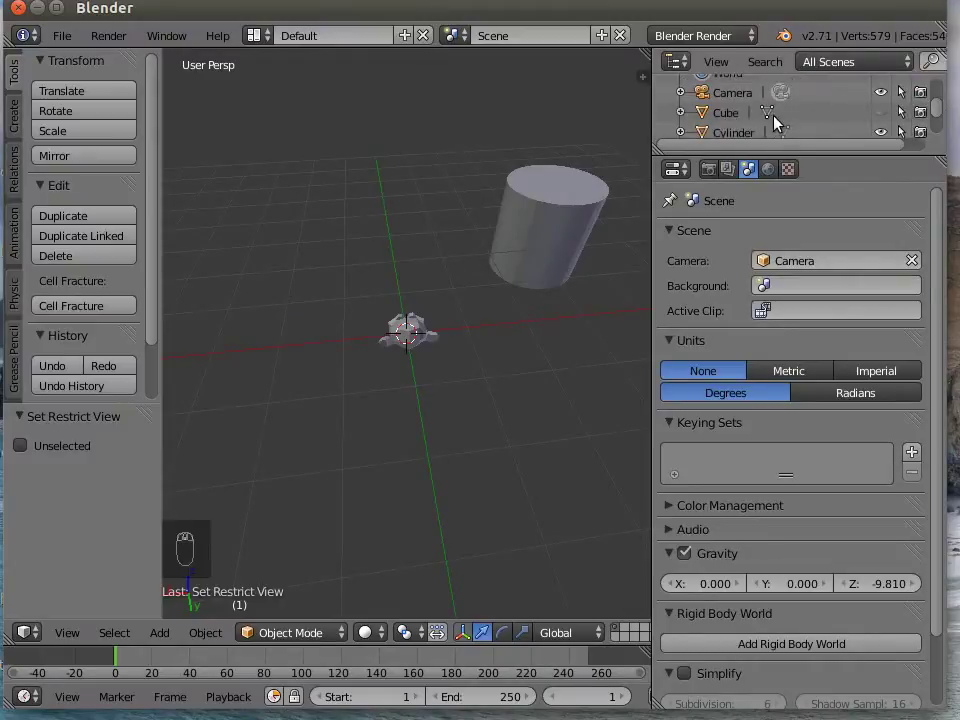
click(881, 113)
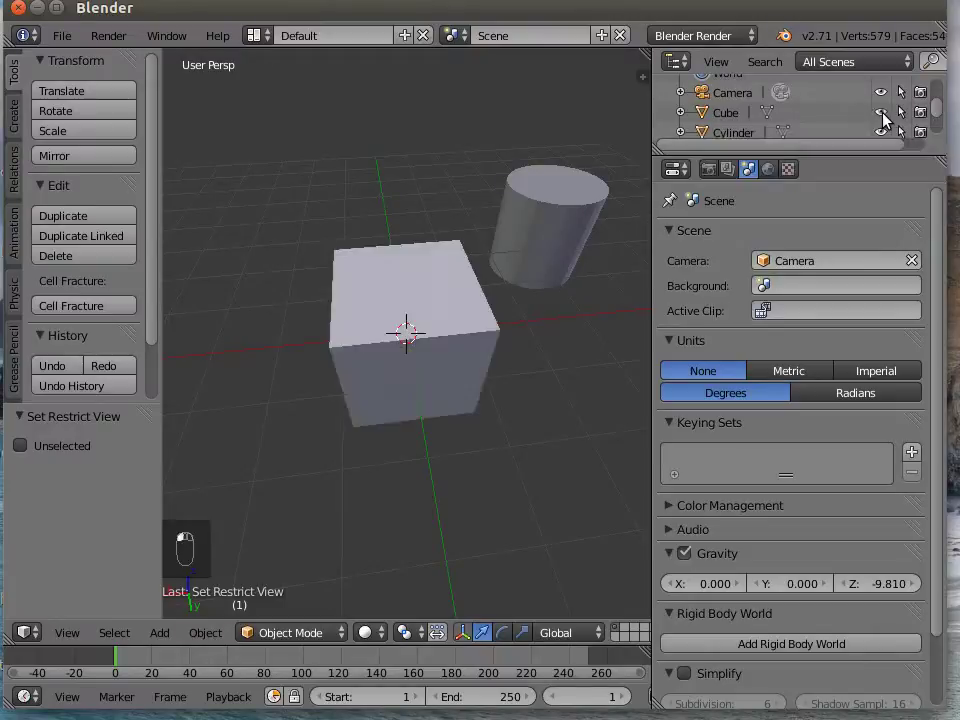
click(881, 113)
click(881, 113)
click(881, 113)
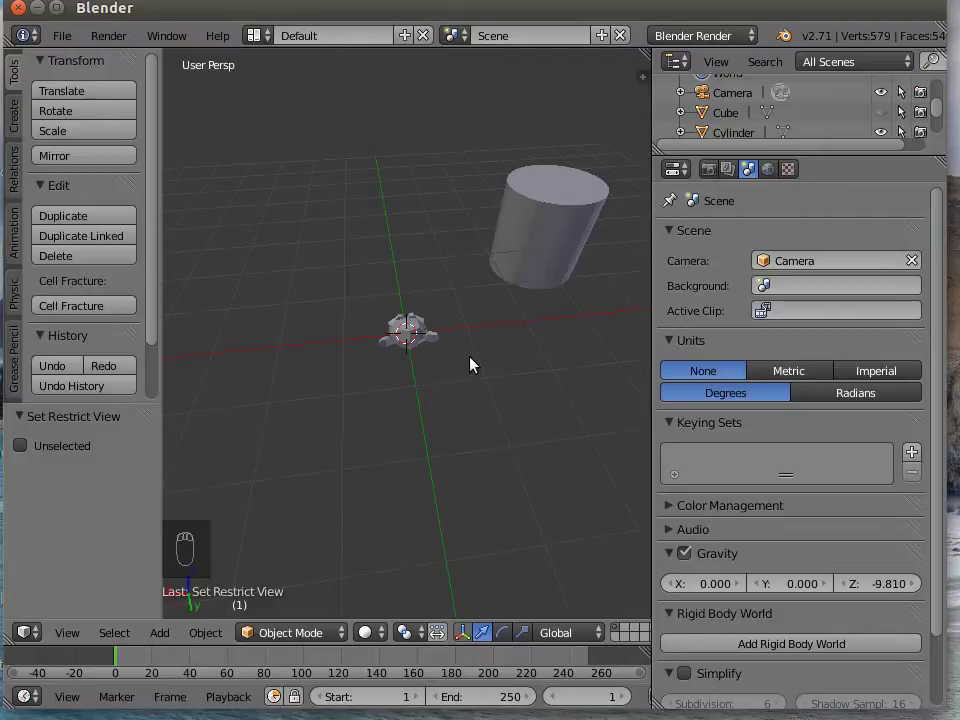
key(alt+h)
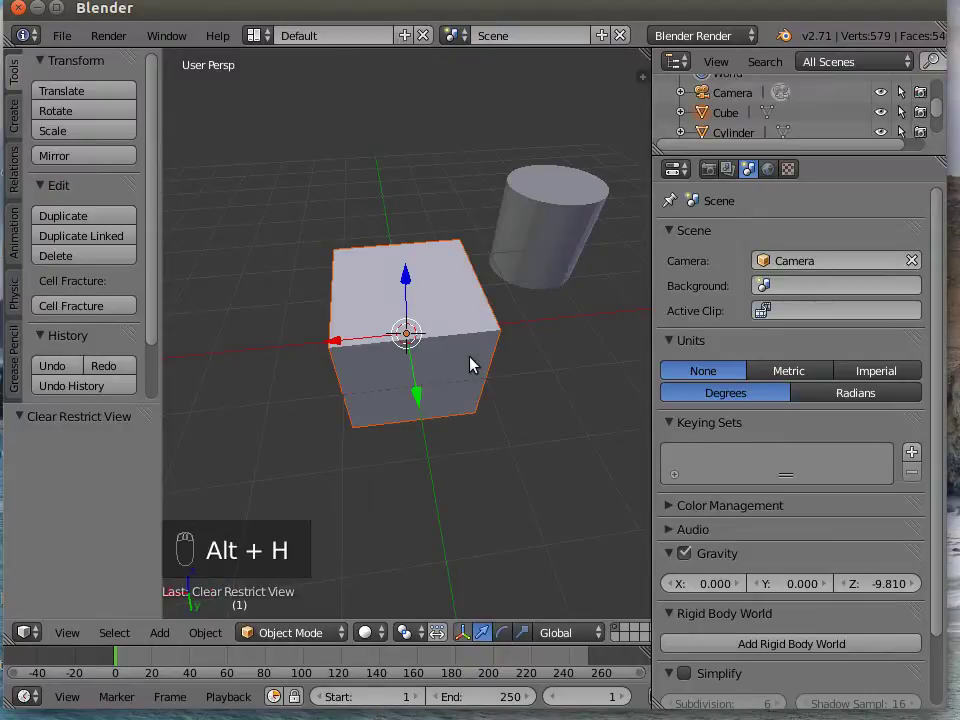
key(h)
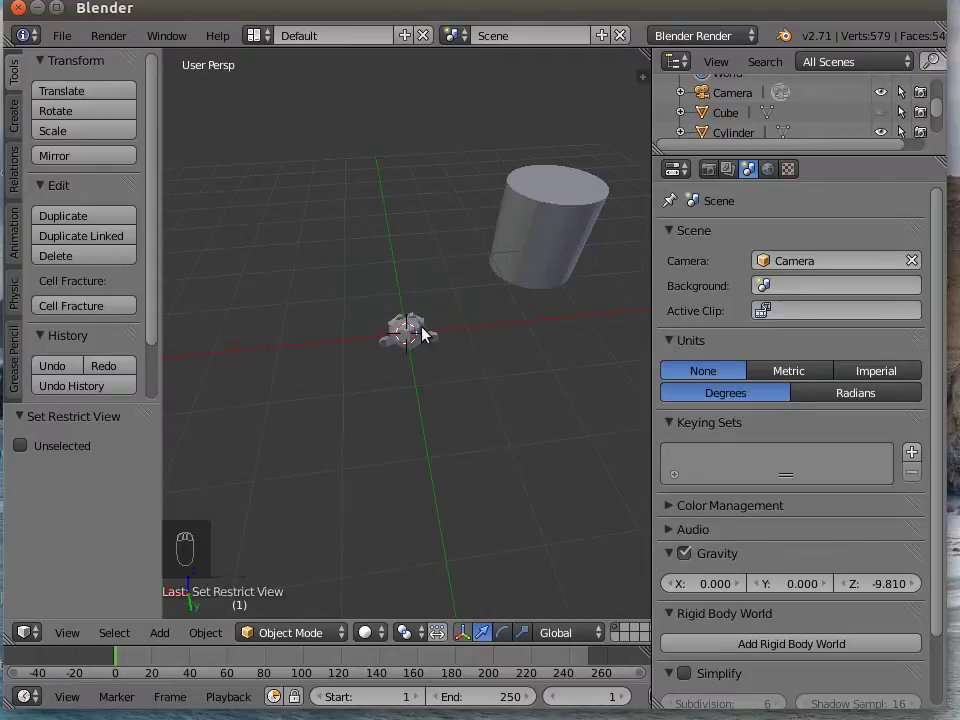
- Rotate the monkey about 67° around the Z axis with the rotate manipulator
right_click(424, 339)
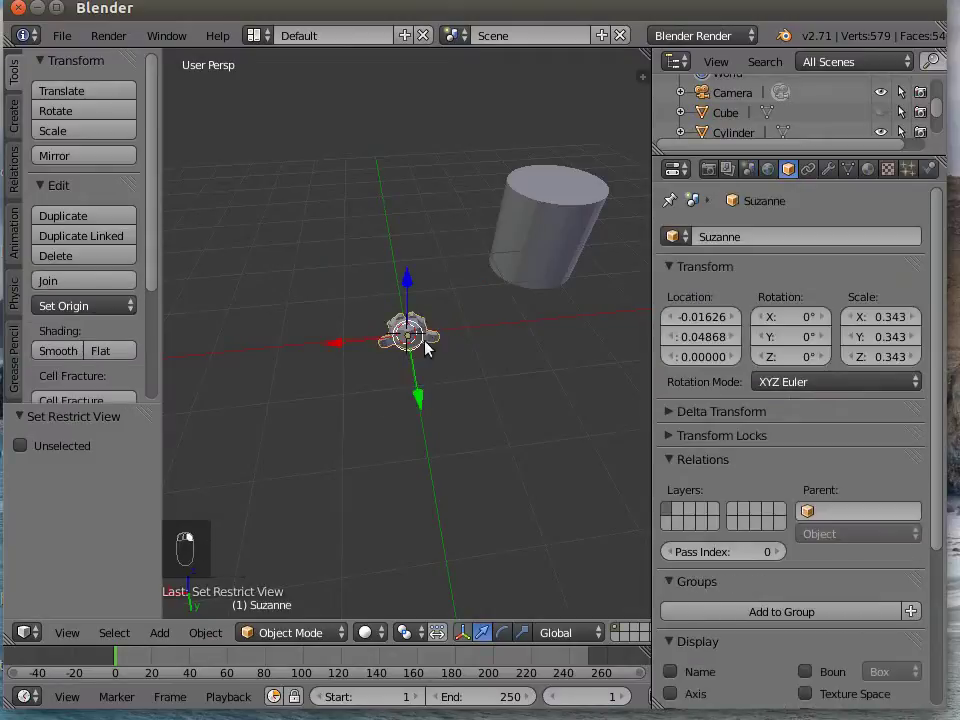
click(502, 632)
drag(434, 412, 495, 343)
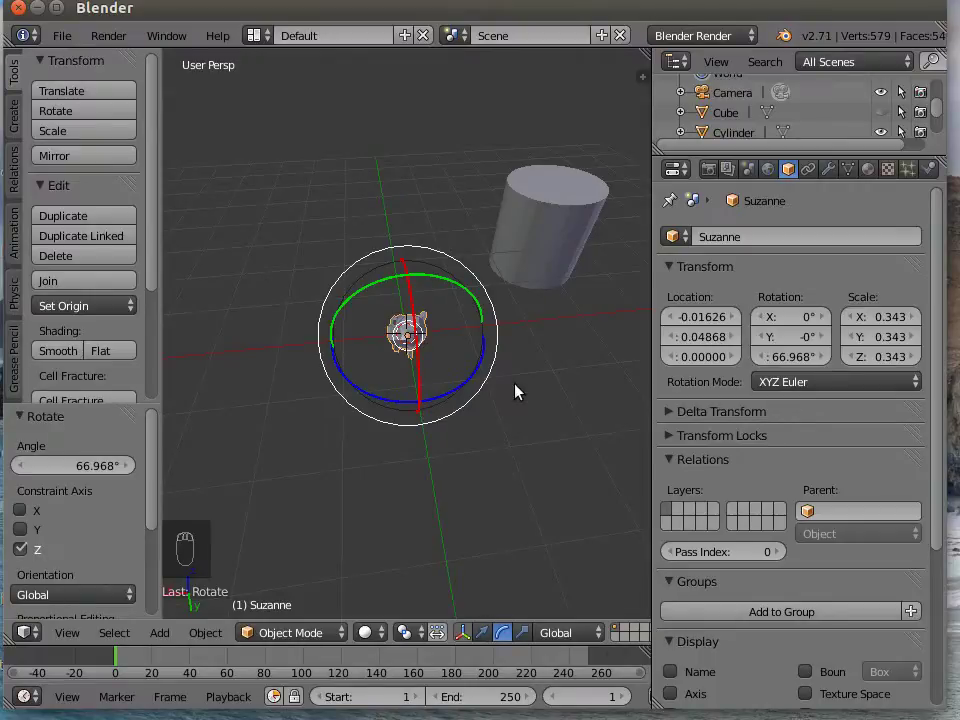
- Restrict the monkey from rendering and reveal the hidden cube
key(ctrl+h)
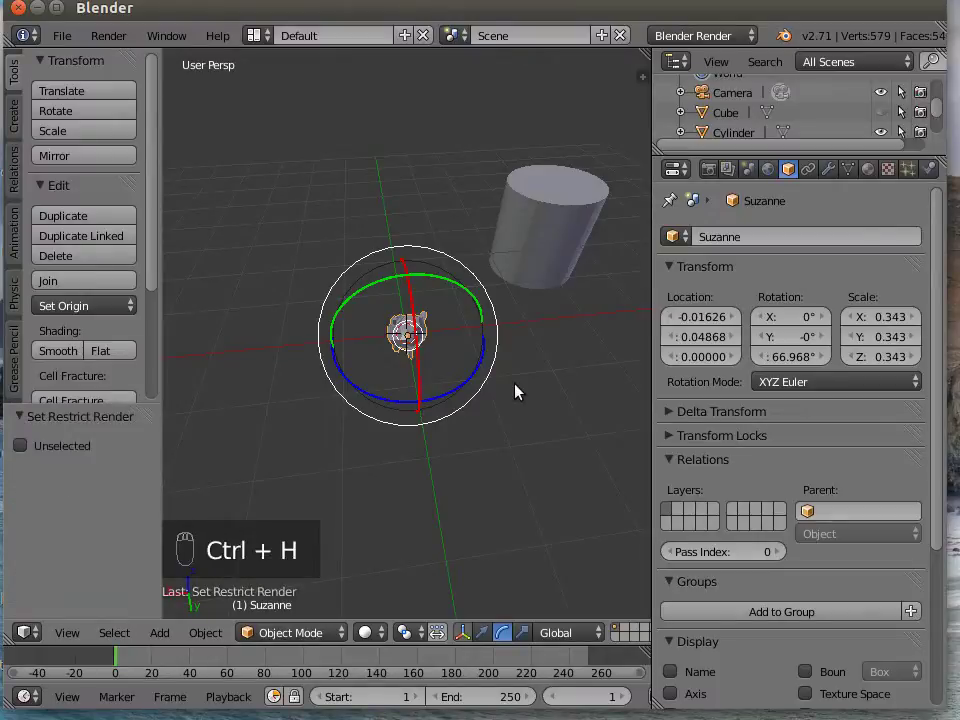
key(alt+h)
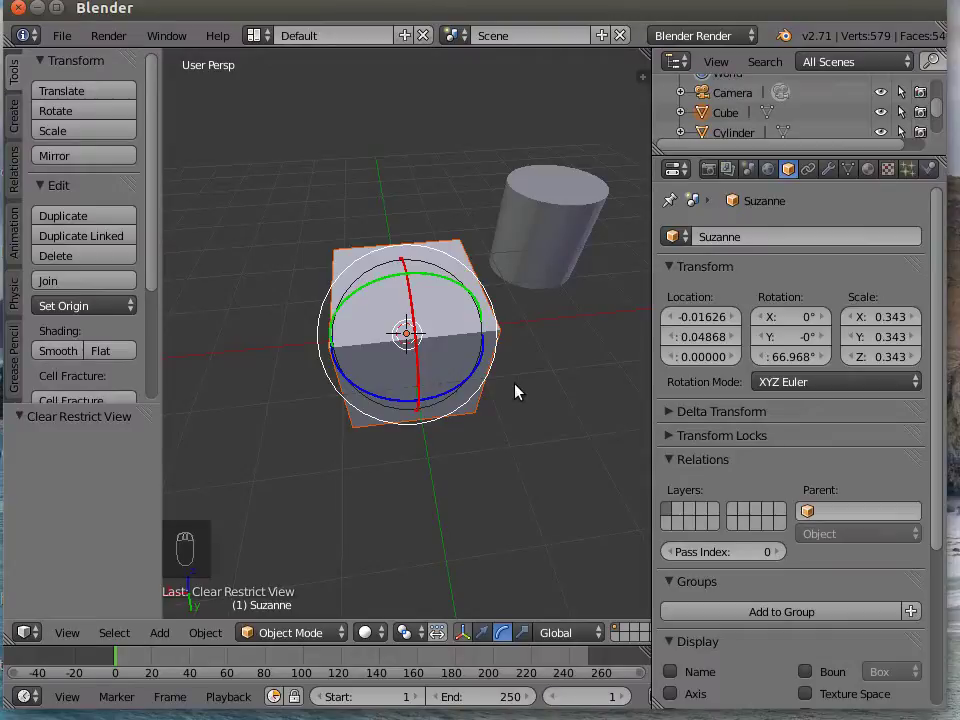
- Hide the transform manipulator, delete the selected cube and monkey together, and undo the deletion
click(463, 630)
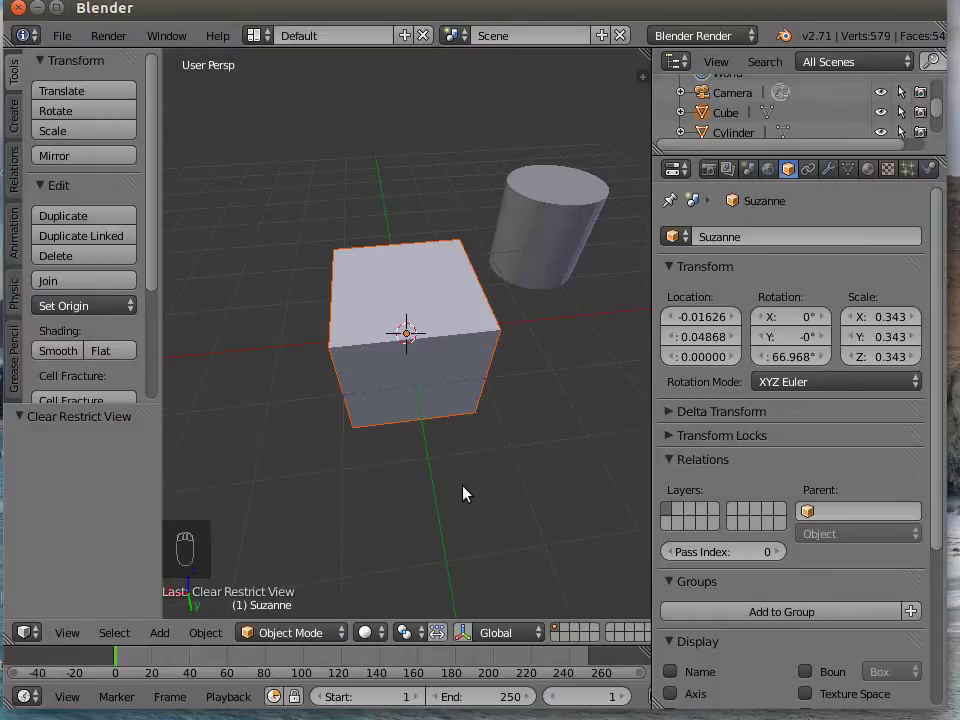
key(x)
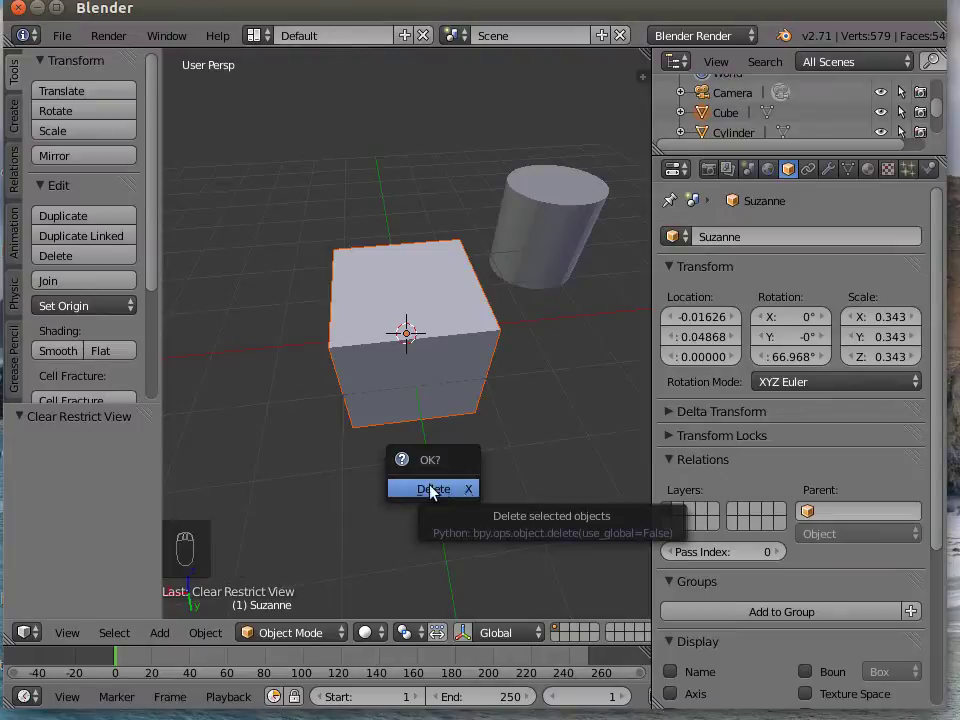
click(432, 489)
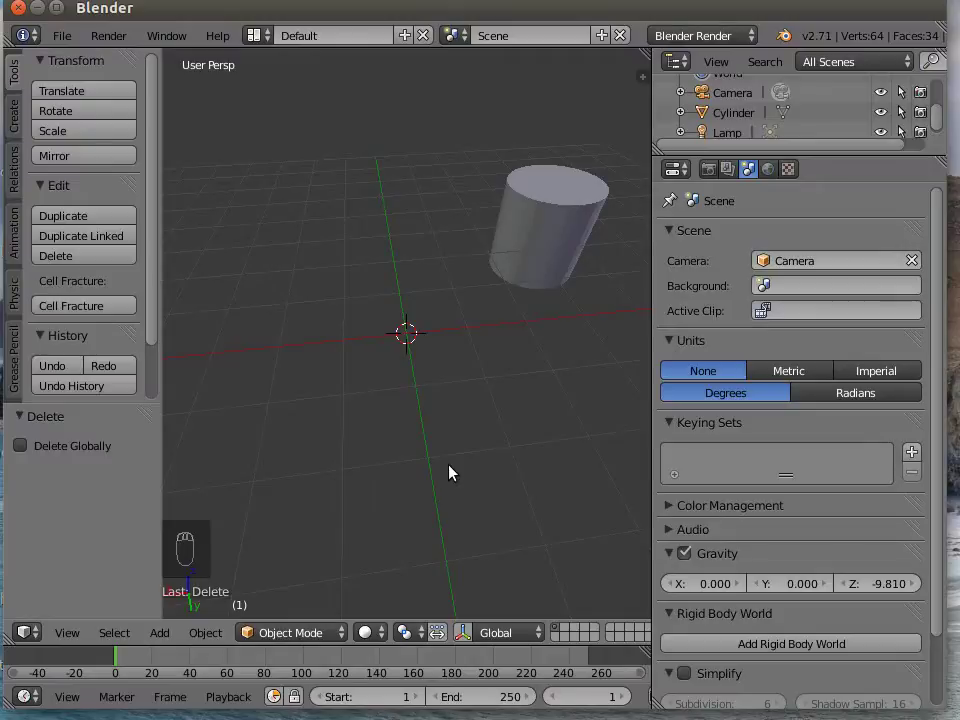
key(ctrl+z)
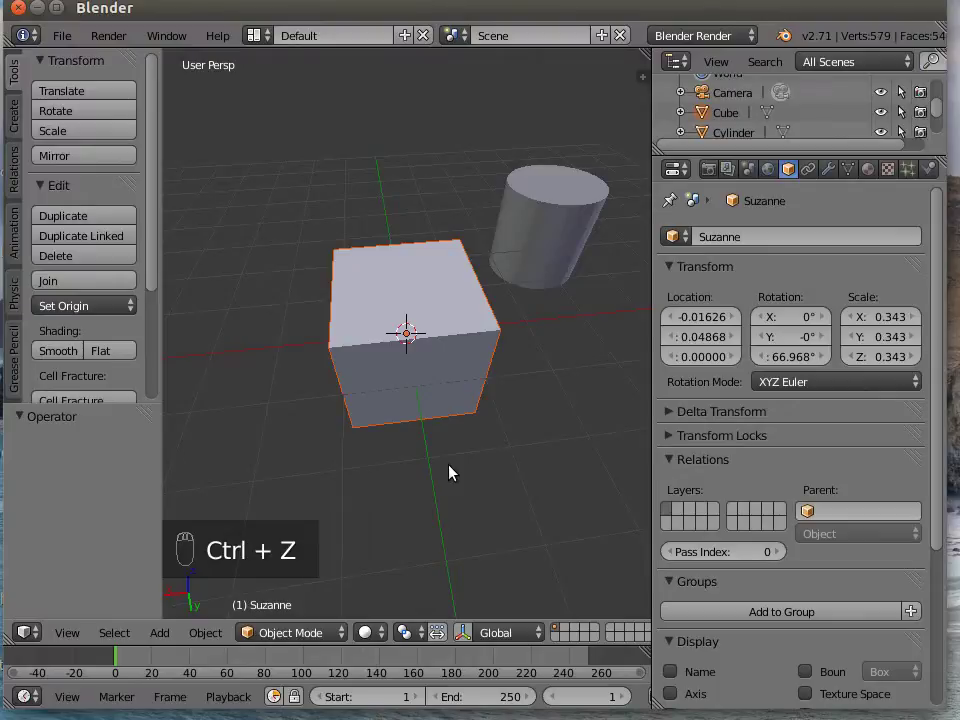
- Select only the cube that encloses the monkey and delete it
right_click(466, 364)
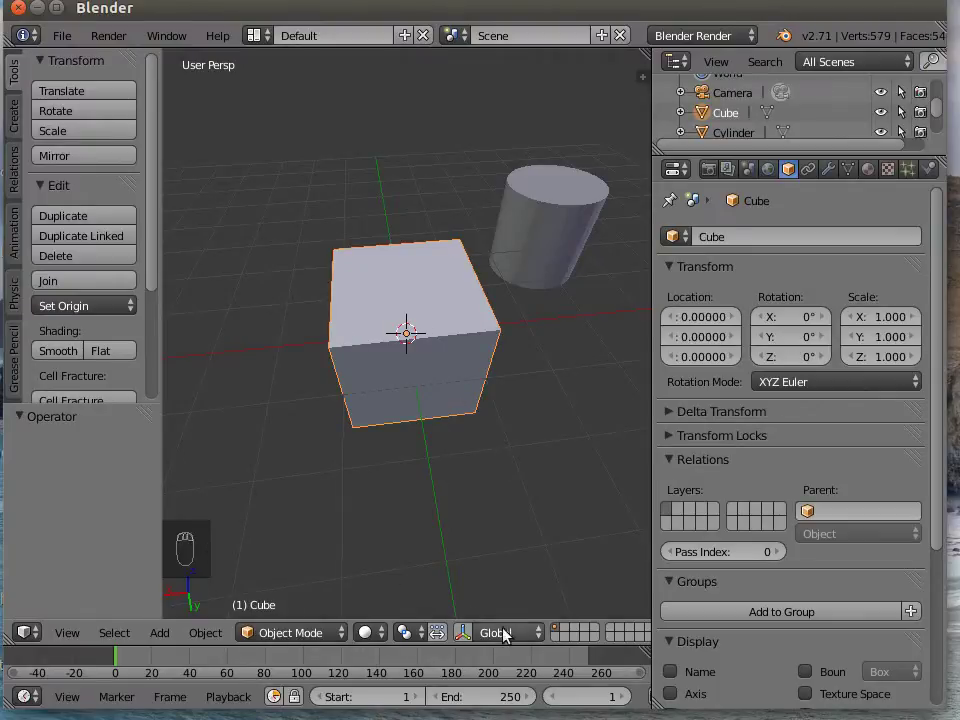
scroll(724, 112, down, 2)
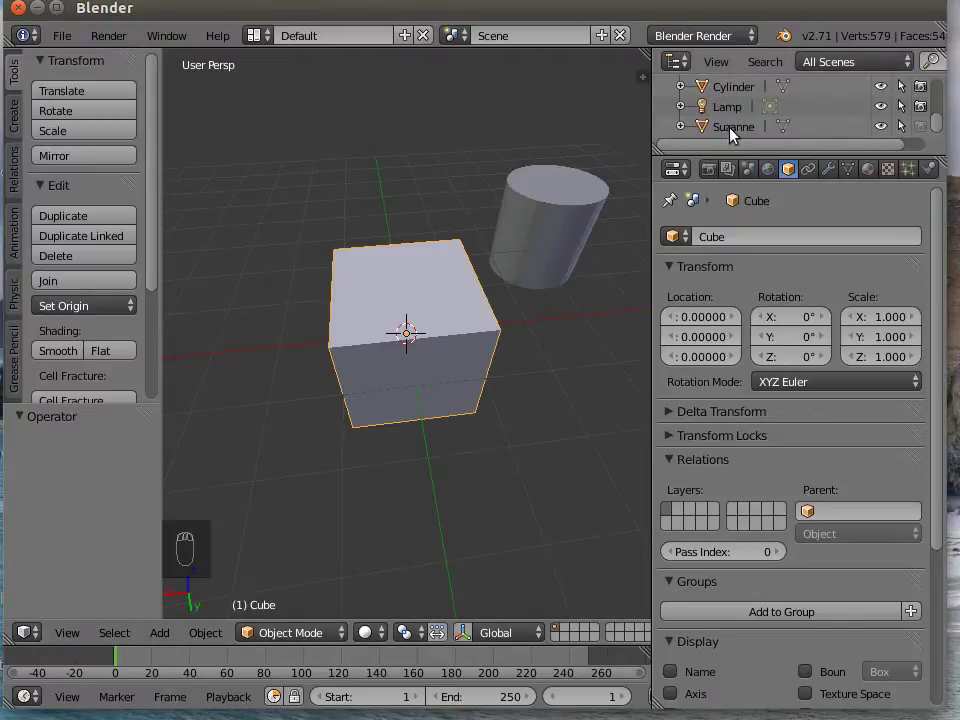
scroll(730, 131, up, 2)
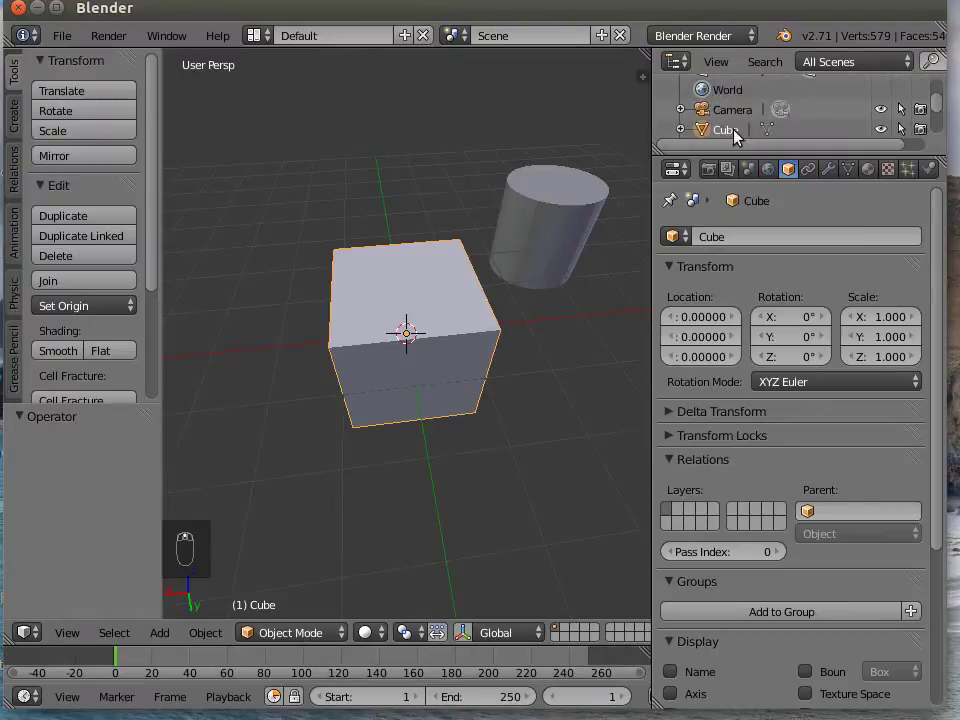
key(x)
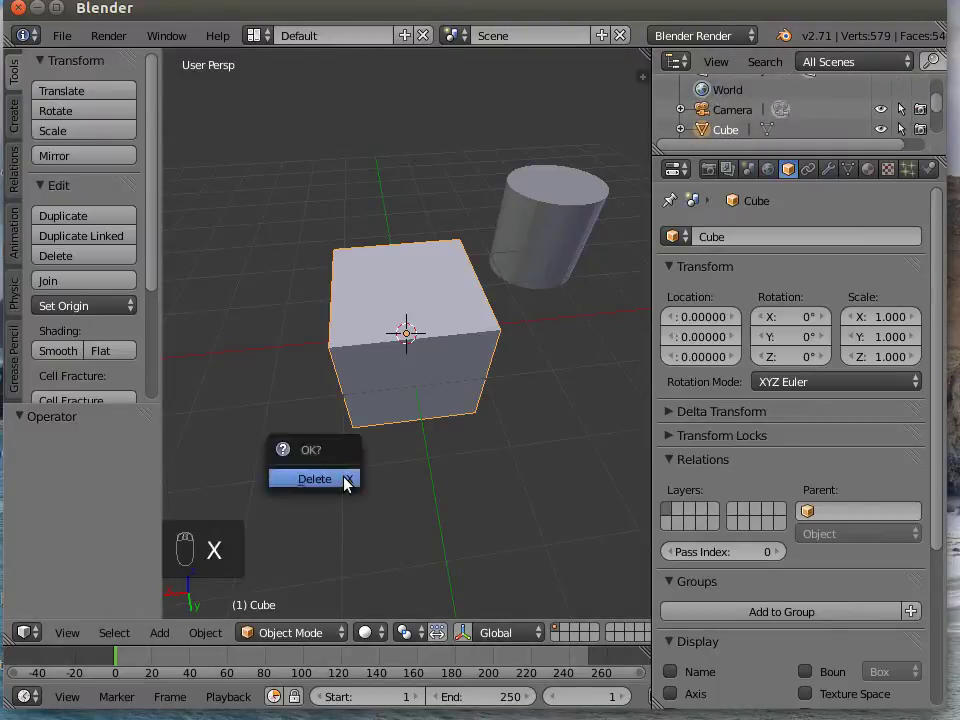
click(315, 479)
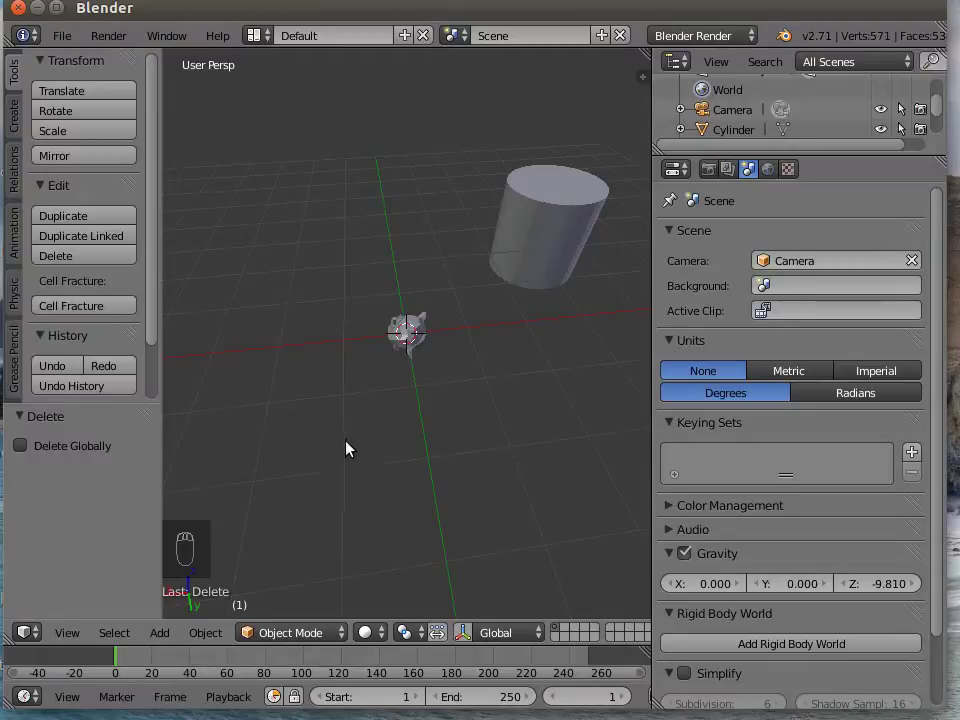
- Move the cylinder about 4.41 along the X axis and about 4.98 along the Y axis with the translate manipulator
right_click(556, 236)
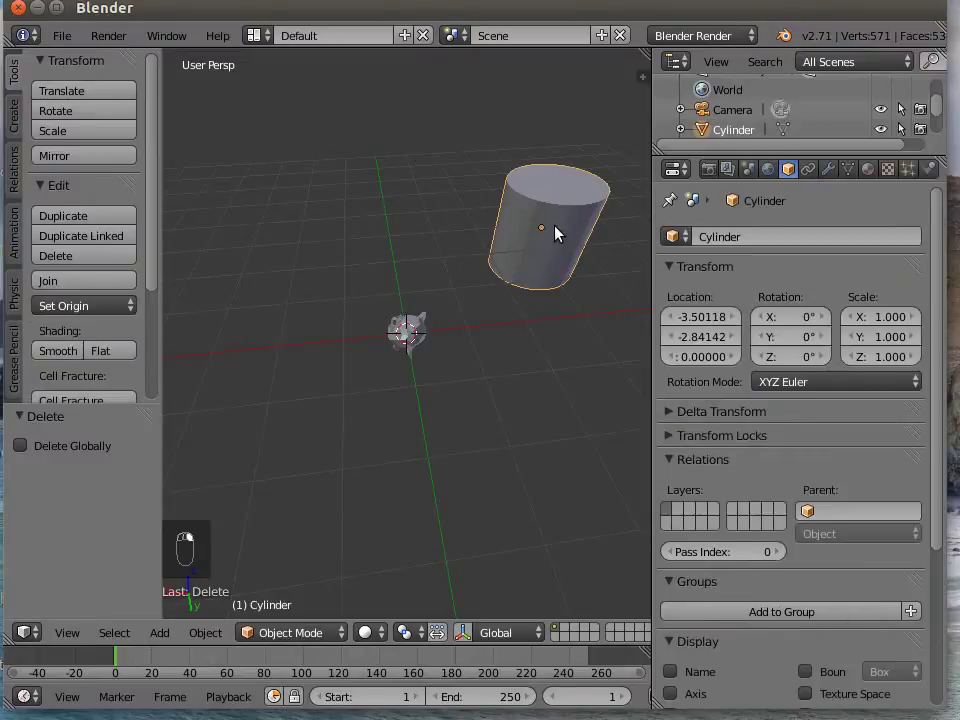
click(462, 633)
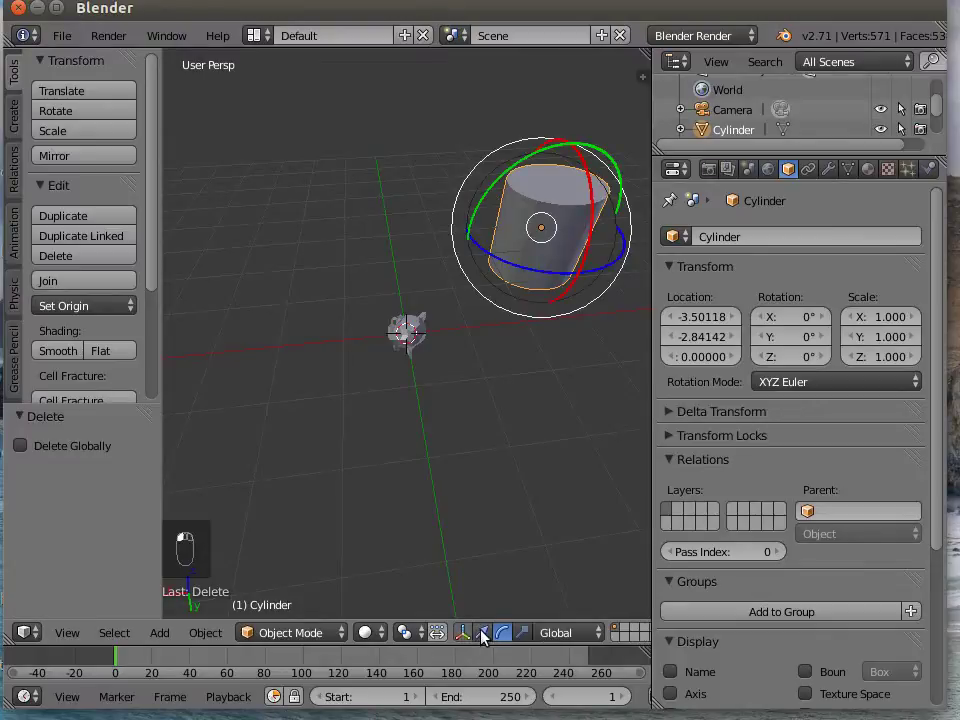
click(481, 632)
drag(470, 240, 280, 248)
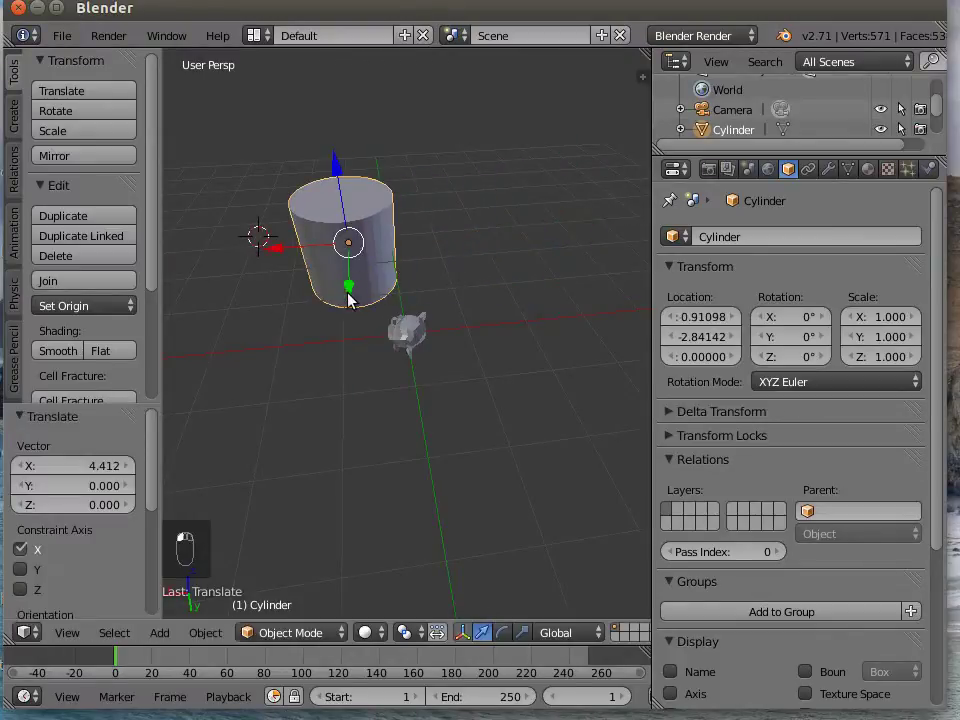
drag(349, 298, 344, 530)
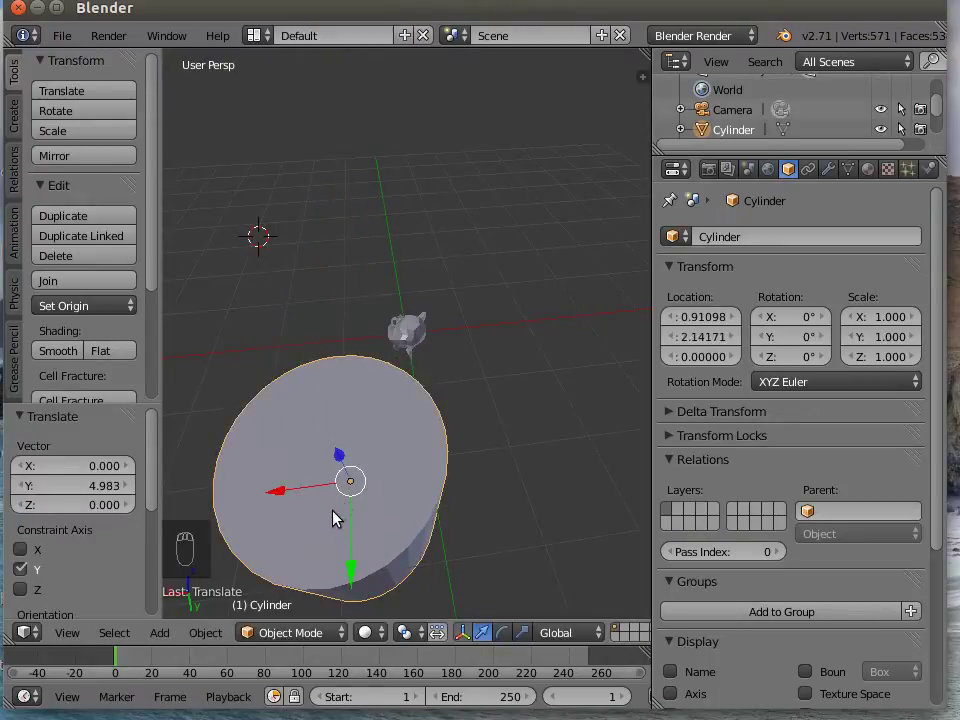
- Frame the selected cylinder in the view and move it along the Y axis to about 3.37
middle_drag(339, 496, 214, 543)
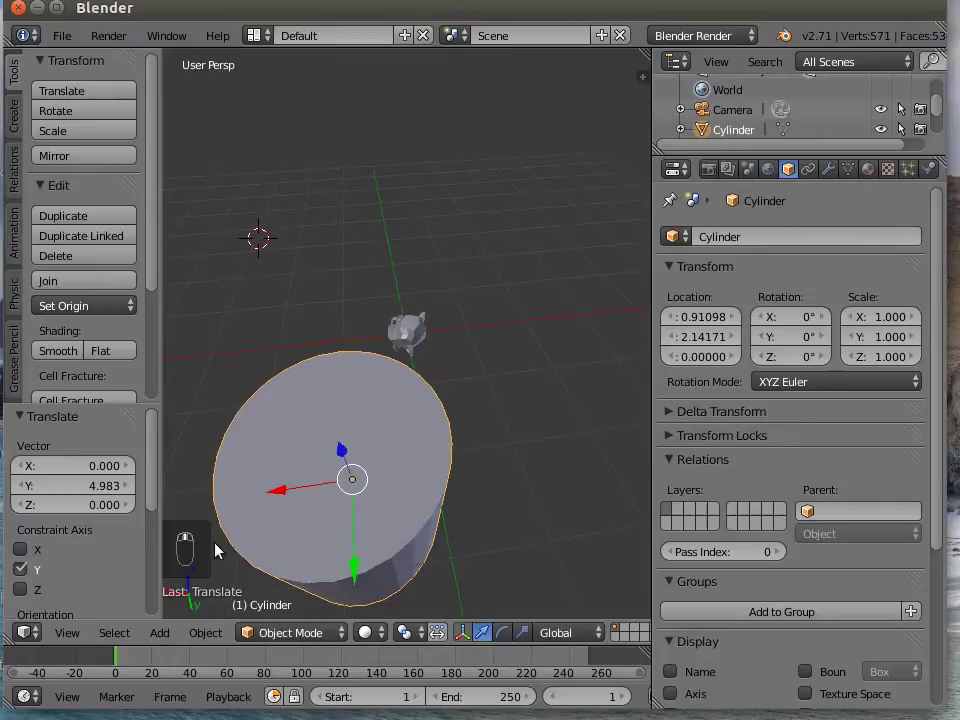
click(70, 633)
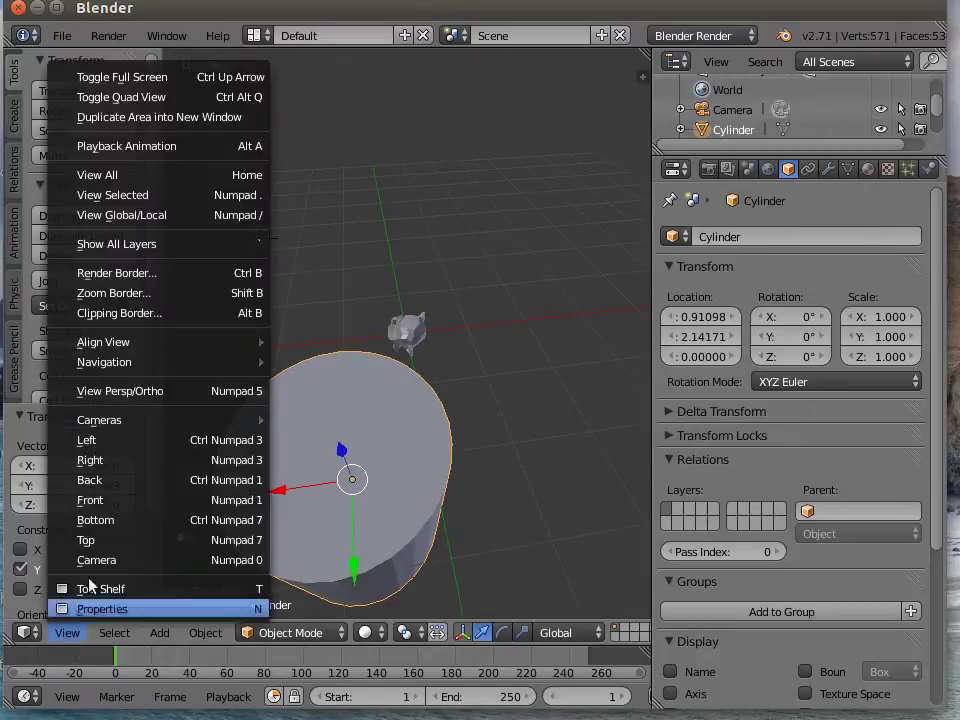
click(146, 195)
drag(420, 405, 452, 115)
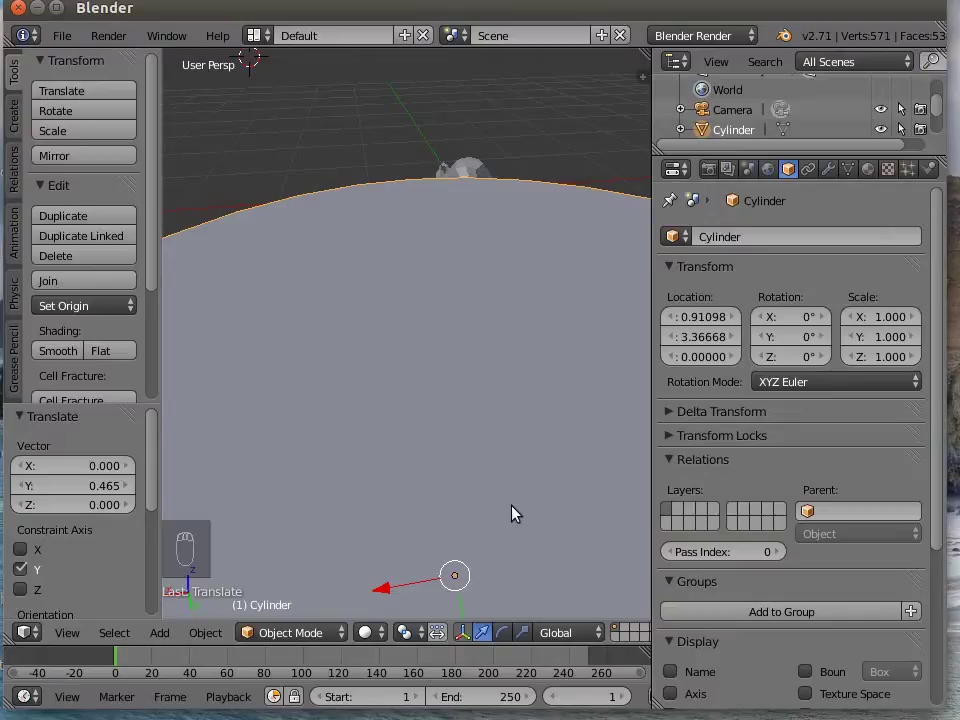
- Grab the cylinder and move it about -1.07 constrained to the global Y axis
key(g)
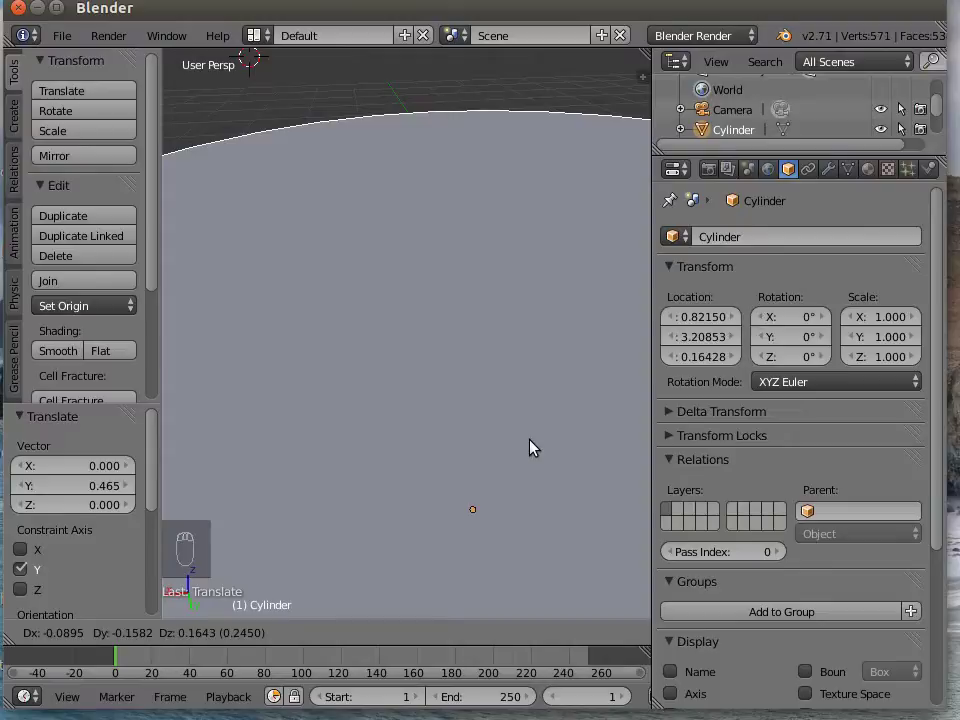
key(y)
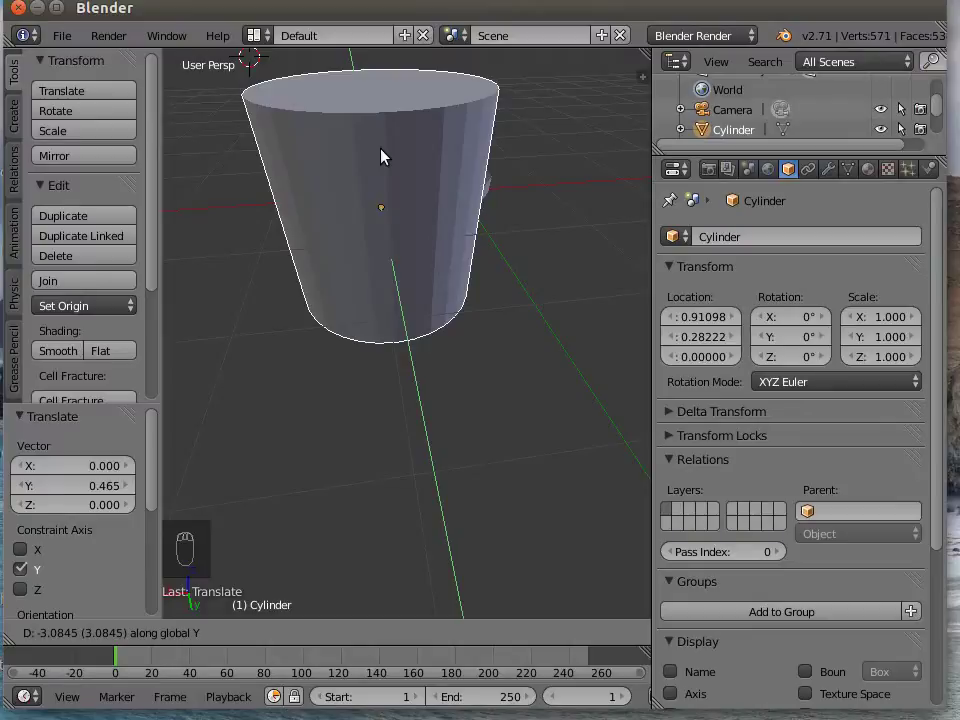
key(ctrl)
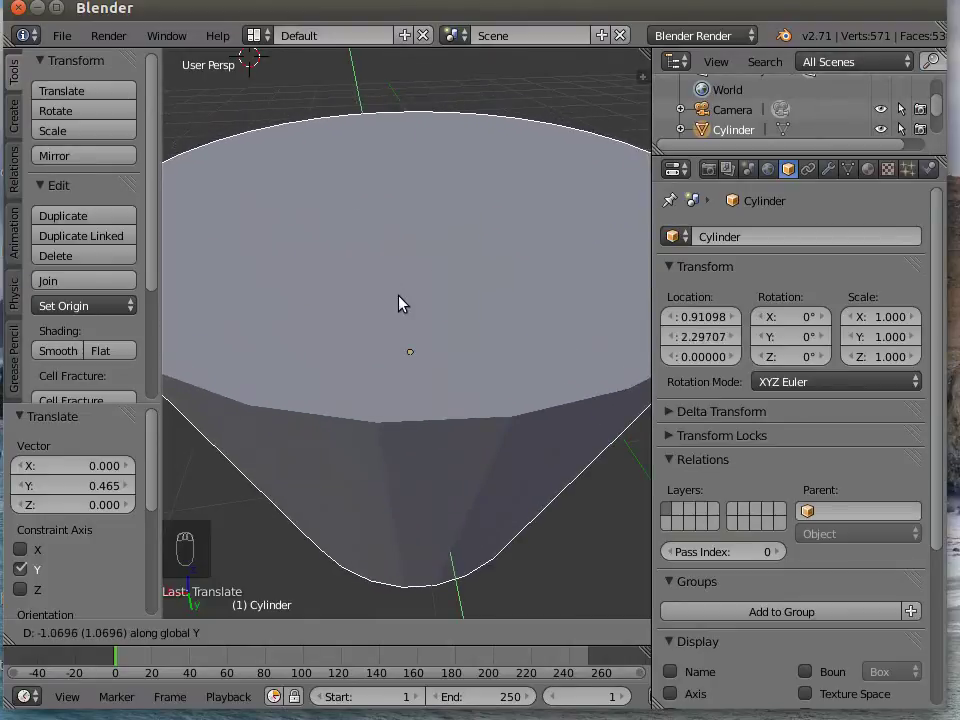
click(398, 303)
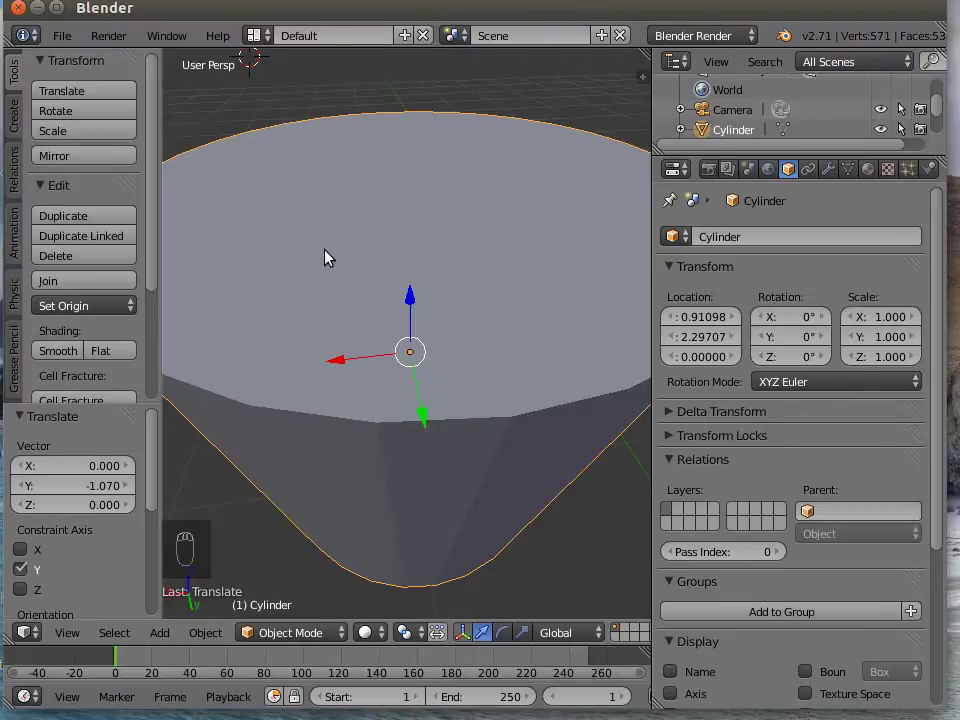
key(g)
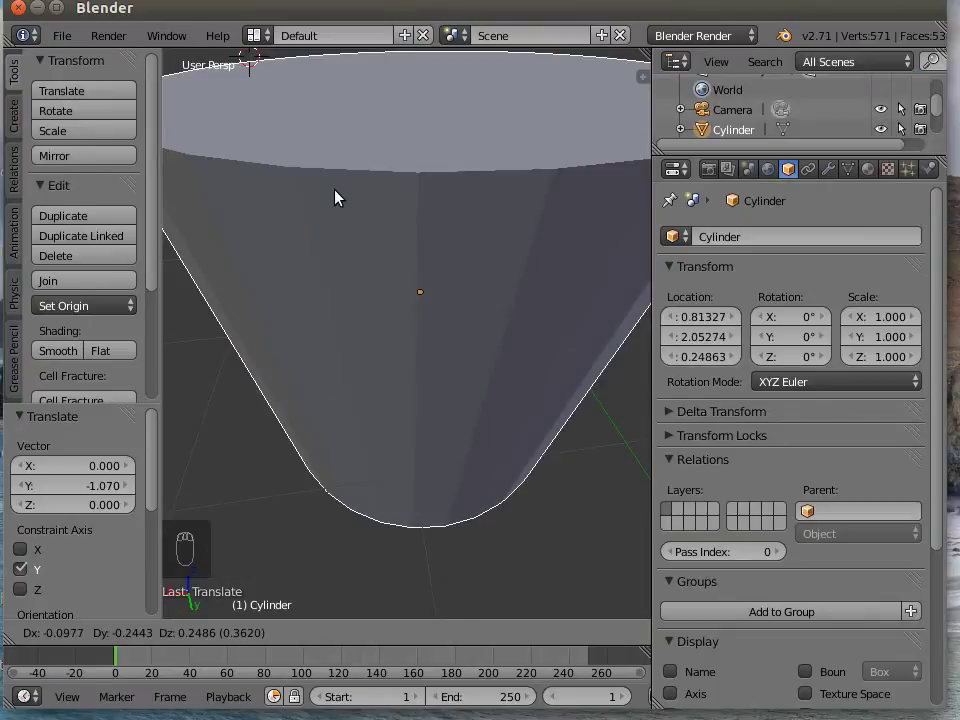
key(y)
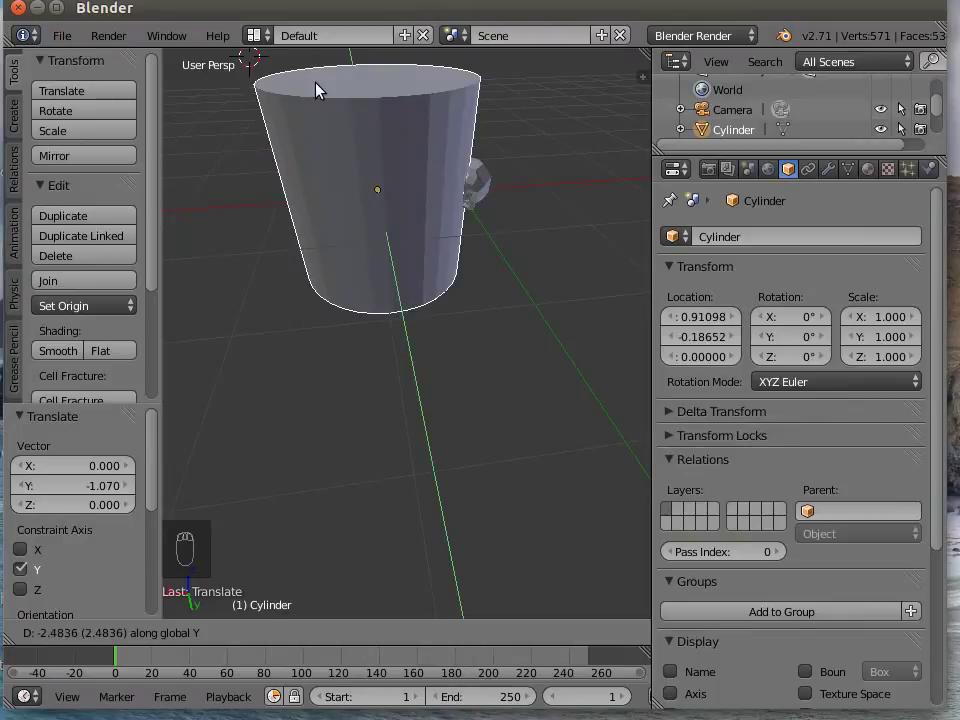
right_click(315, 90)
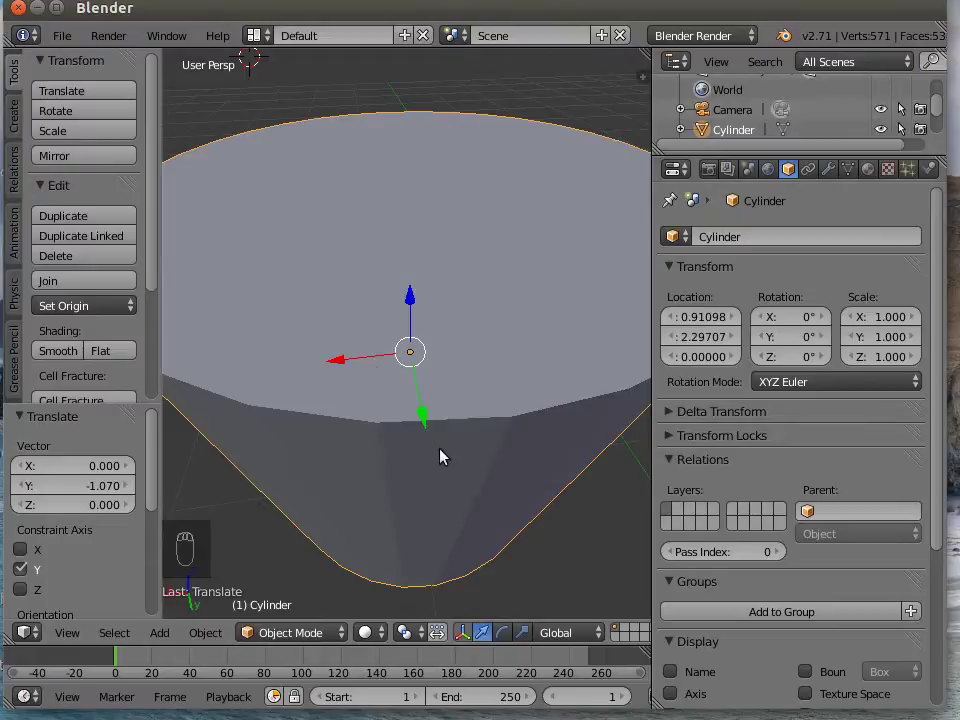
- Move the cylinder about -1.1 along the Y axis with the translate manipulator
drag(425, 420, 287, 418)
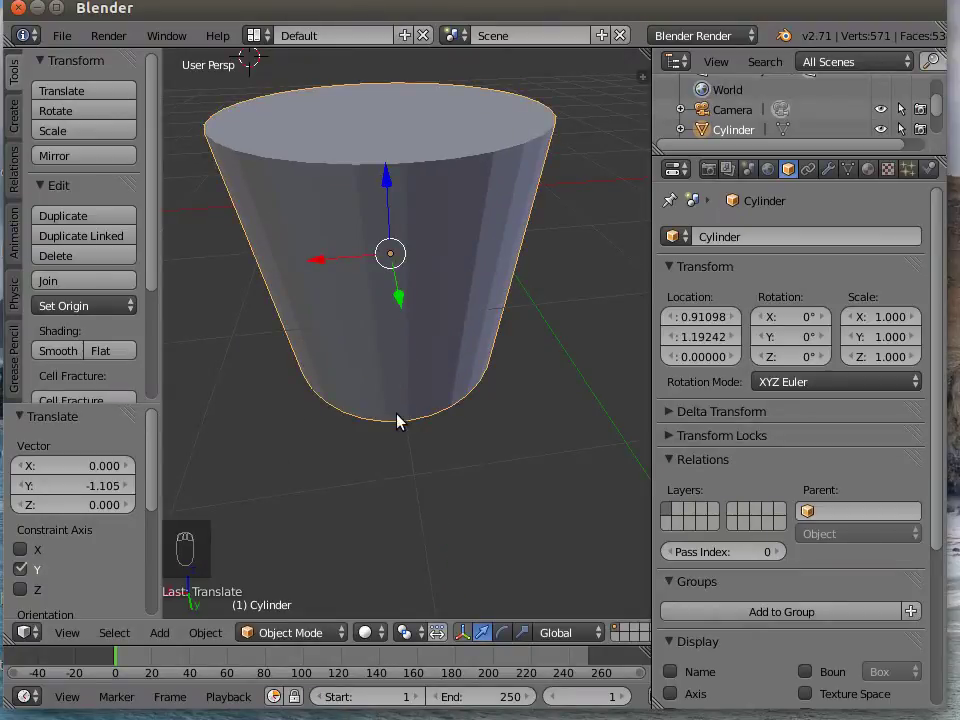
key(g)
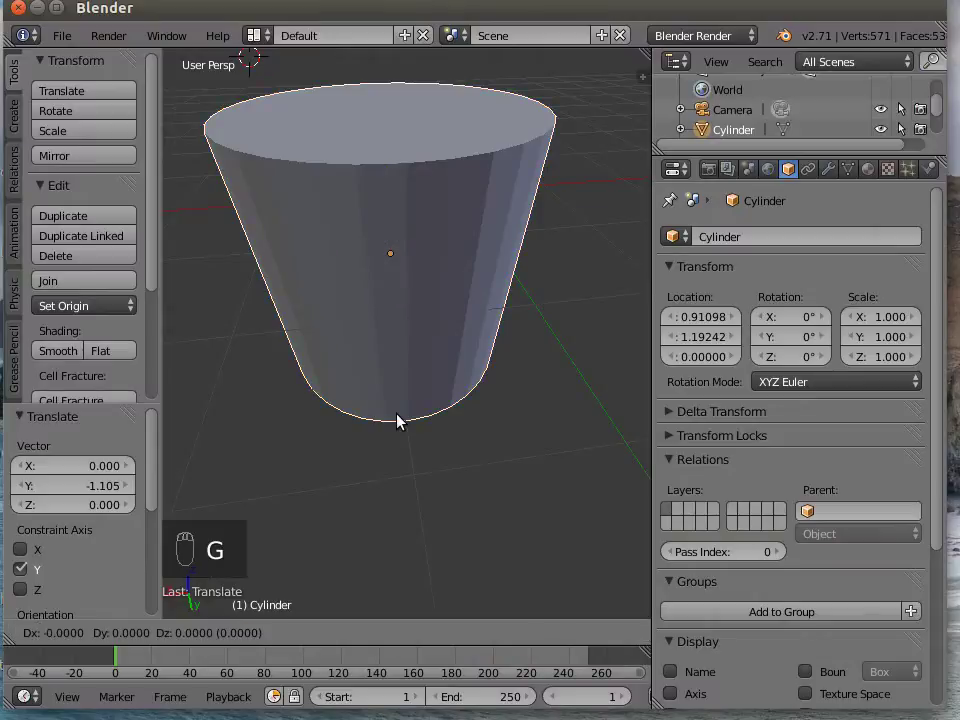
key(x)
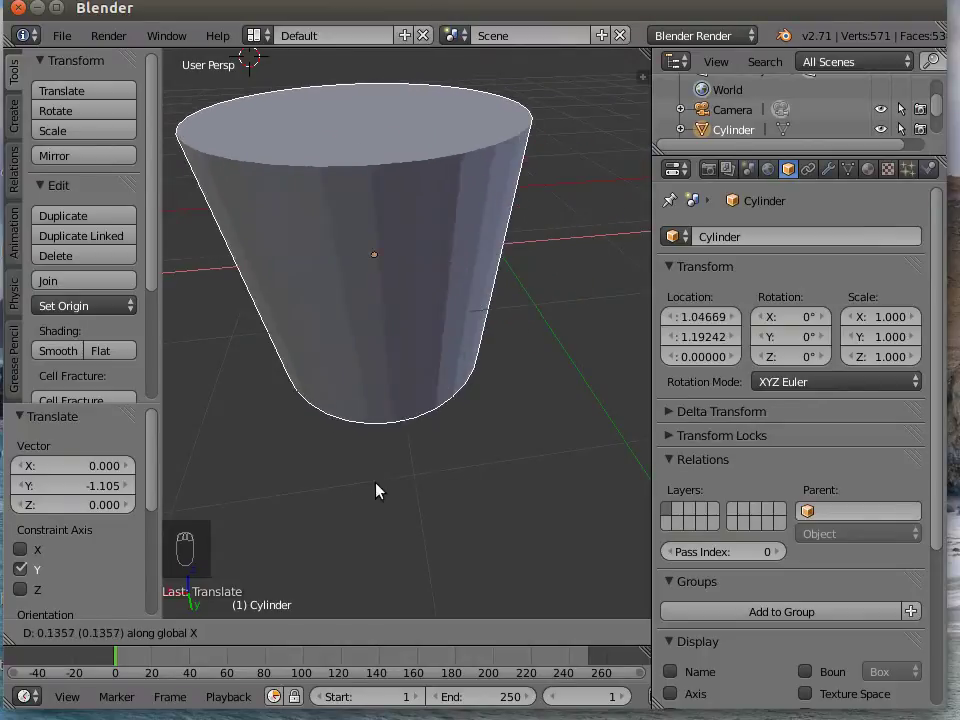
click(364, 502)
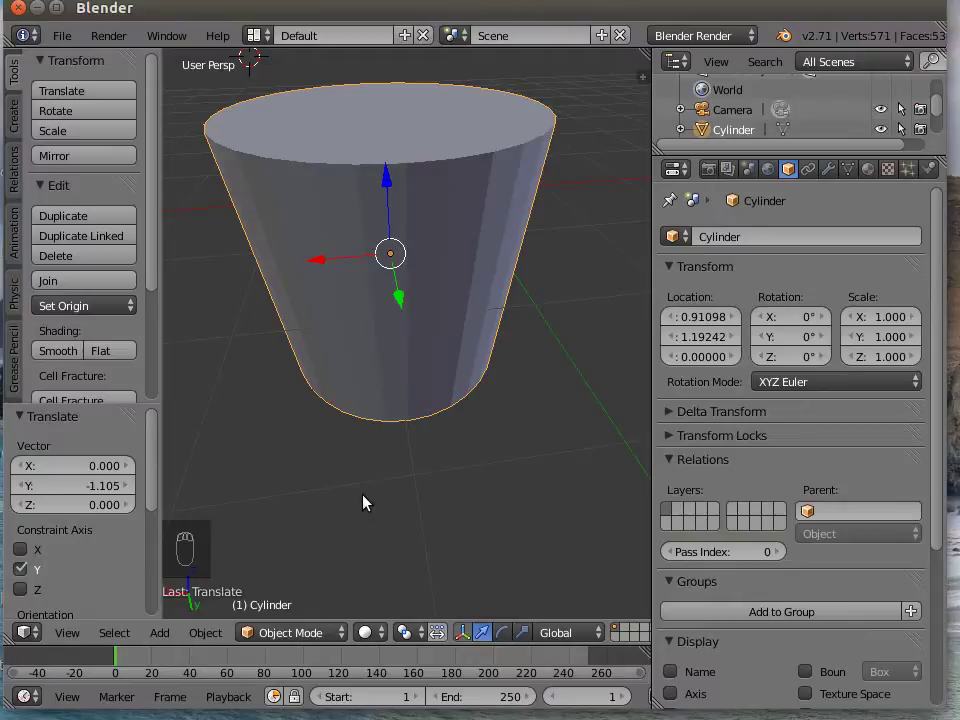
- Grab the cylinder and move it about -0.45 constrained to the global Z axis
key(g)
key(z)
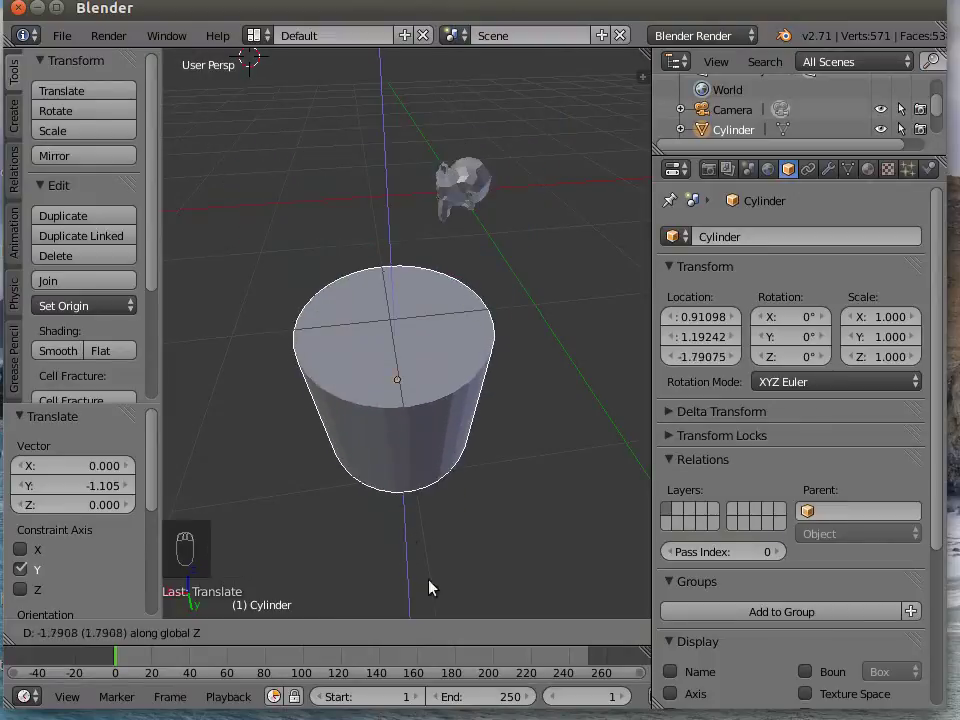
click(430, 541)
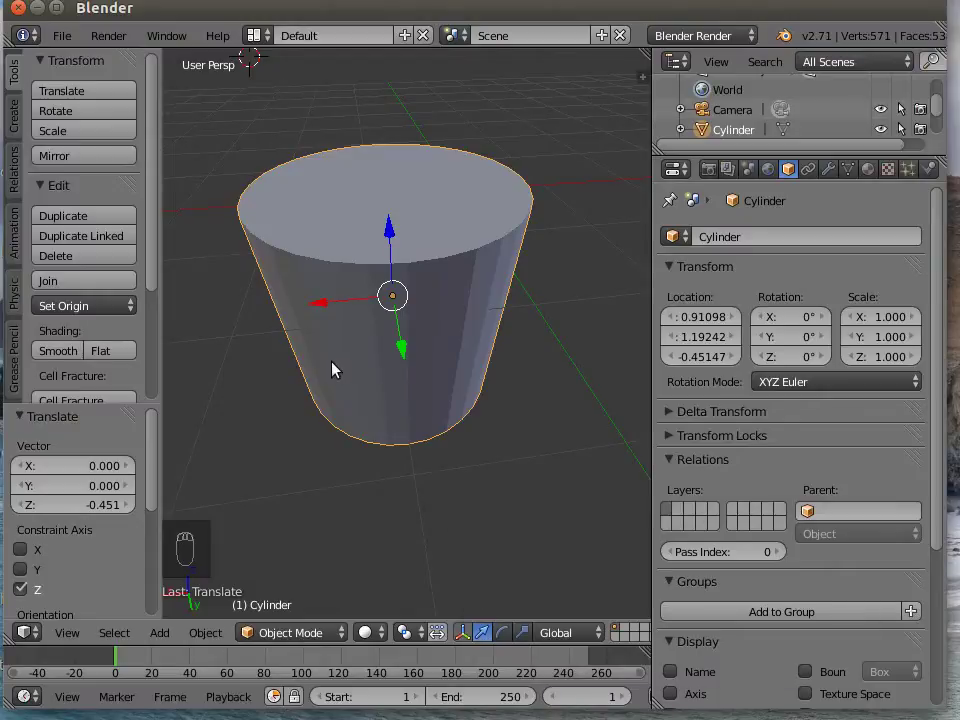
- Switch to the rotate manipulator and scale the cylinder down uniformly to about 0.079
click(501, 634)
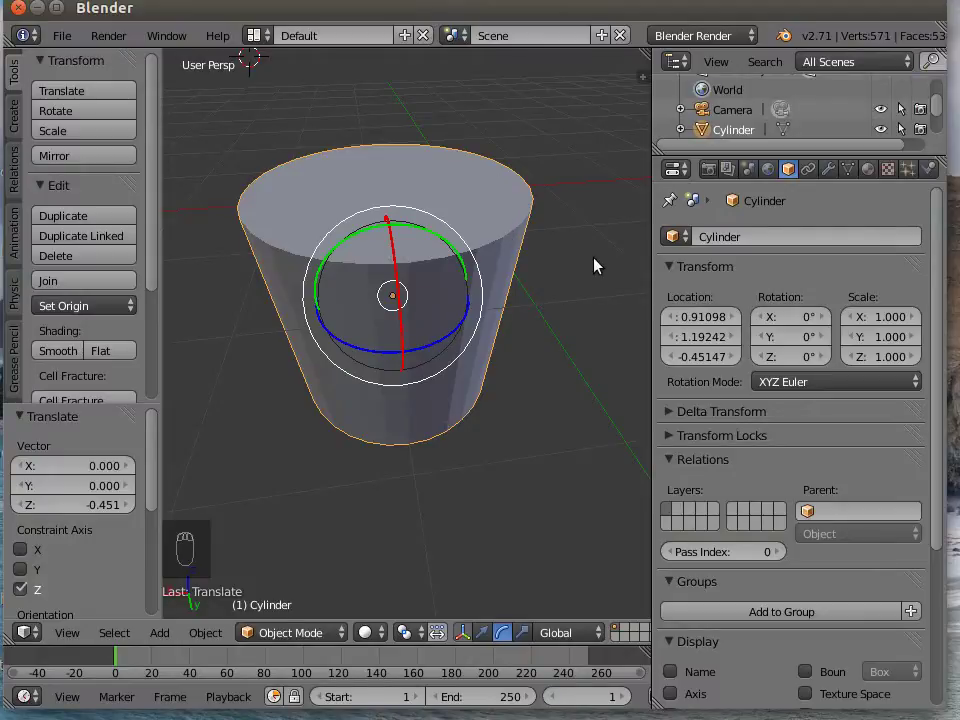
key(s)
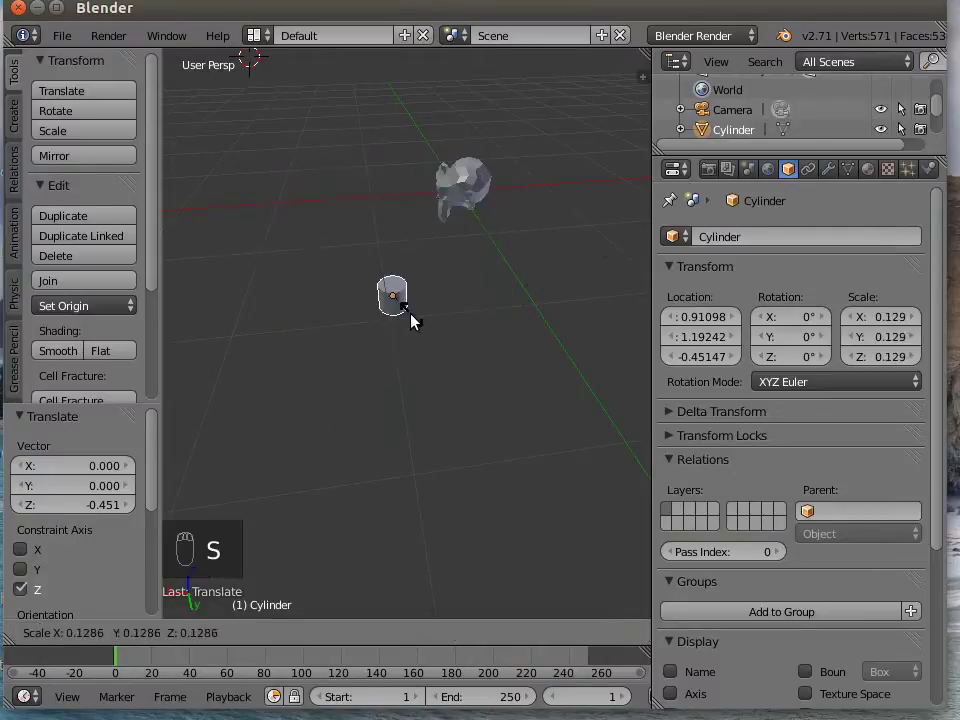
click(407, 313)
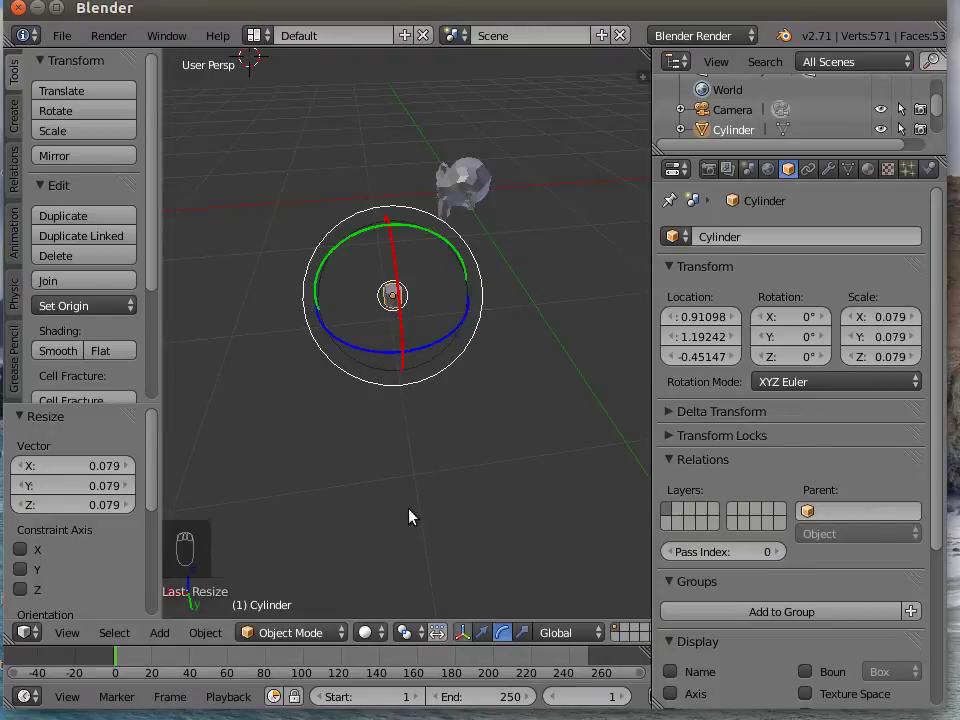
- Center and frame the shrunken cylinder with View Selected
scroll(420, 485, up, 5)
scroll(396, 410, up, 2)
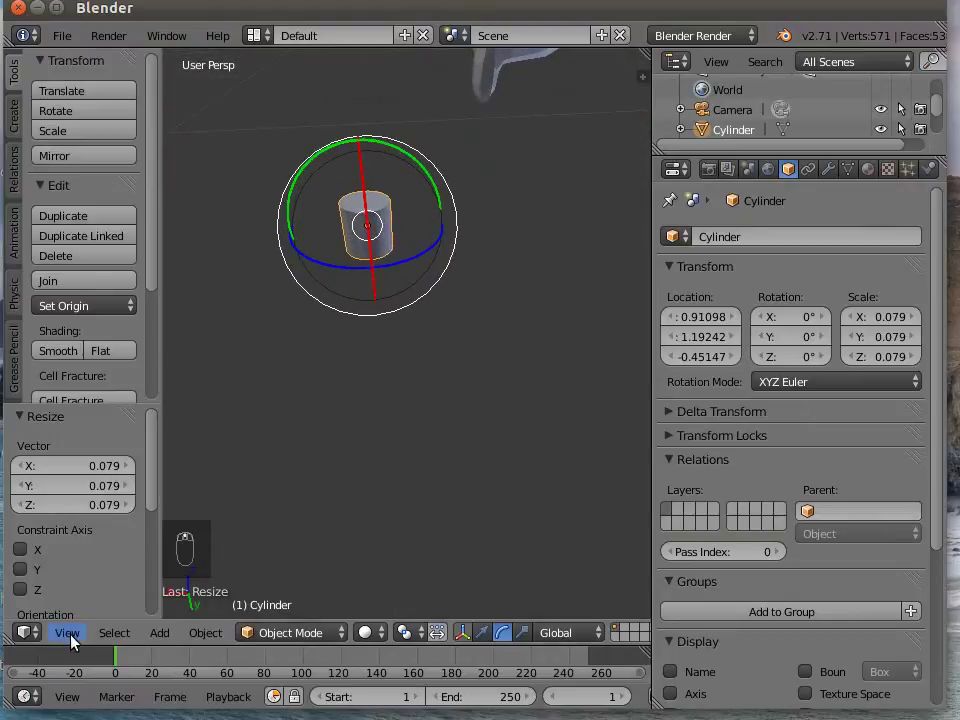
click(68, 634)
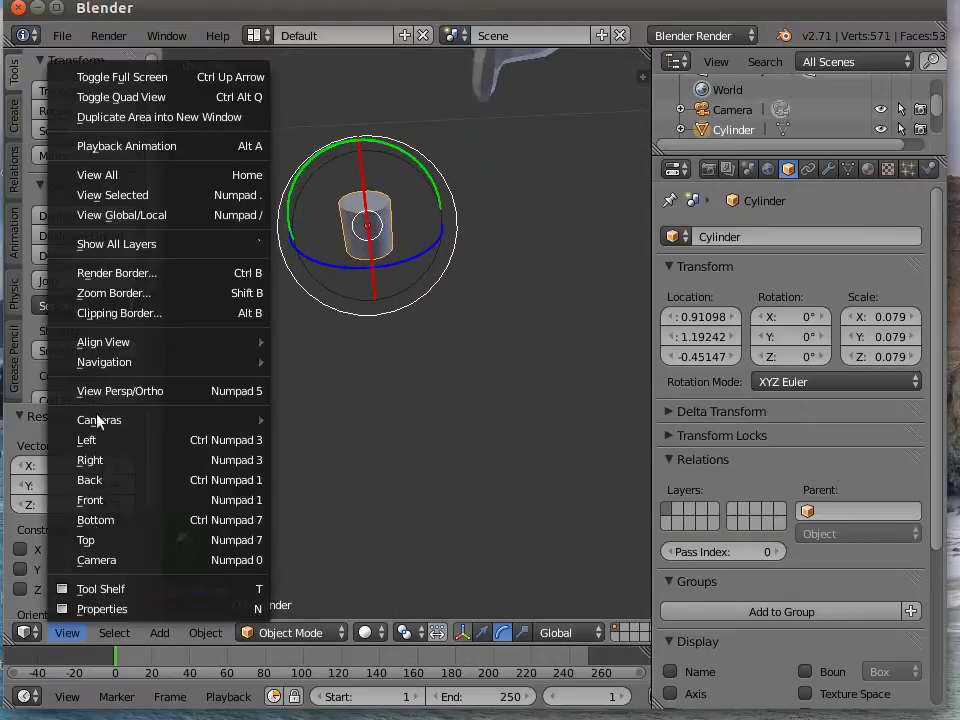
click(115, 193)
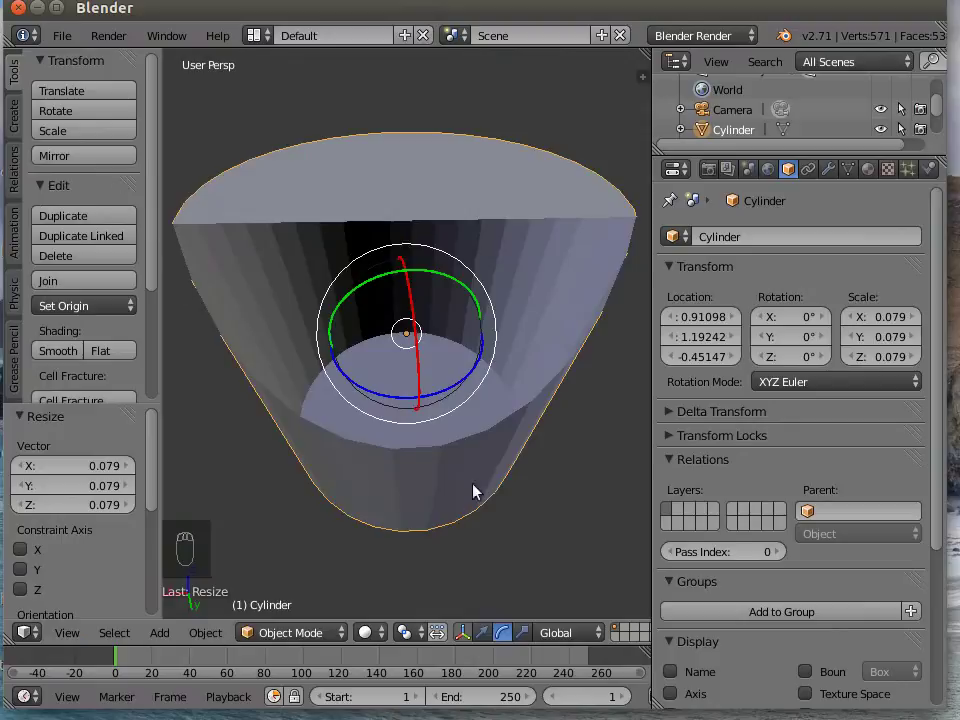
- Inspect the cylinder from farther away and from close enough to see inside it
scroll(400, 364, down, 2)
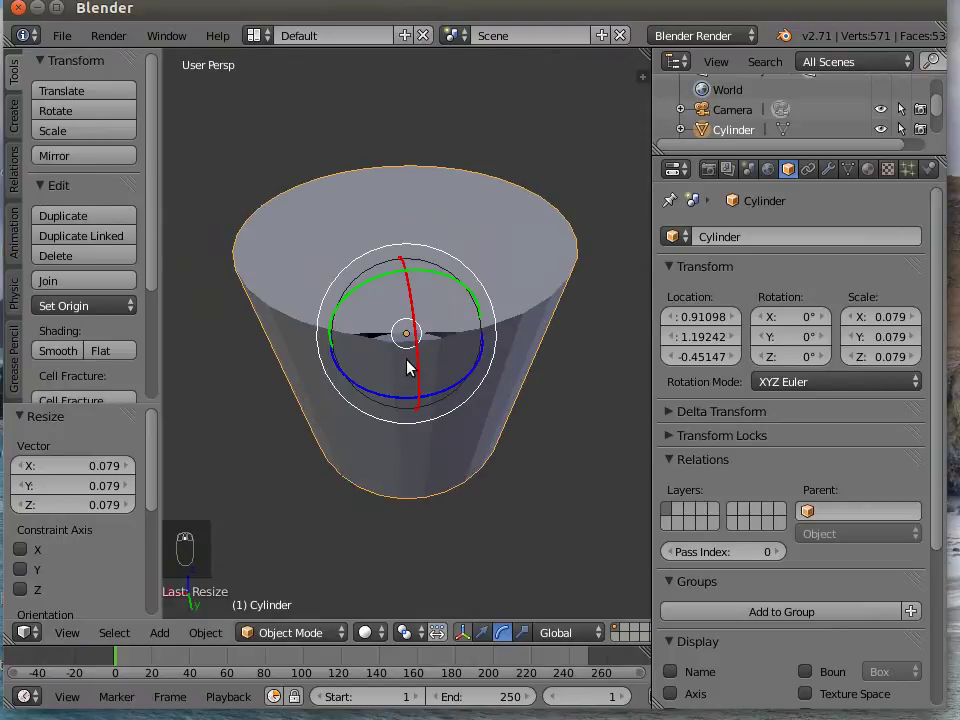
scroll(406, 367, down, 2)
scroll(406, 367, up, 4)
scroll(406, 367, up, 3)
scroll(406, 367, down, 5)
scroll(406, 367, up, 4)
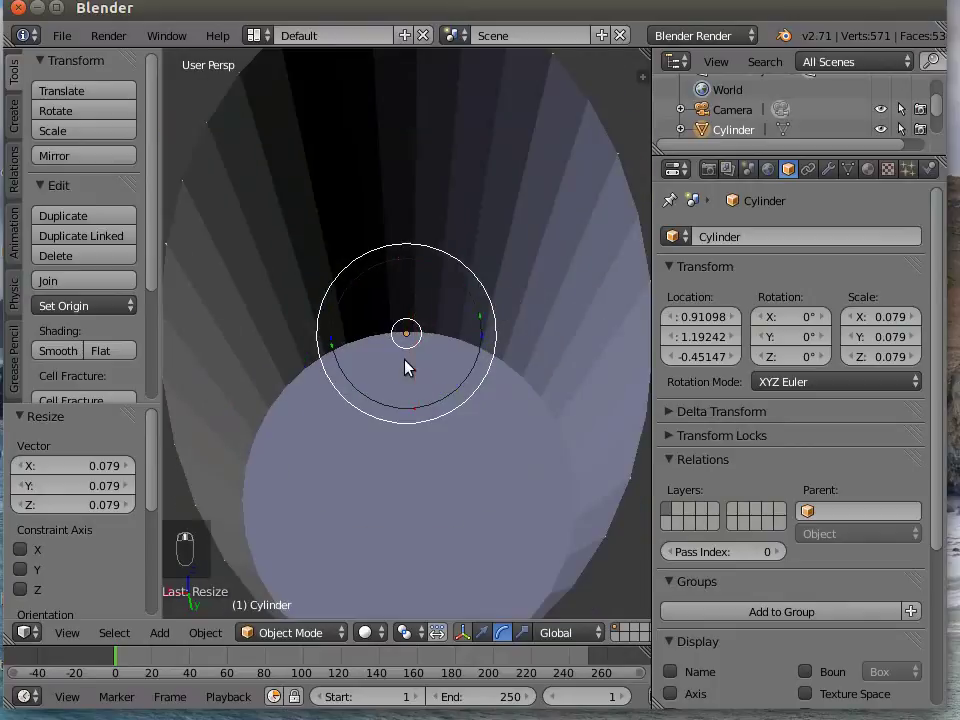
scroll(406, 367, up, 1)
scroll(406, 367, down, 5)
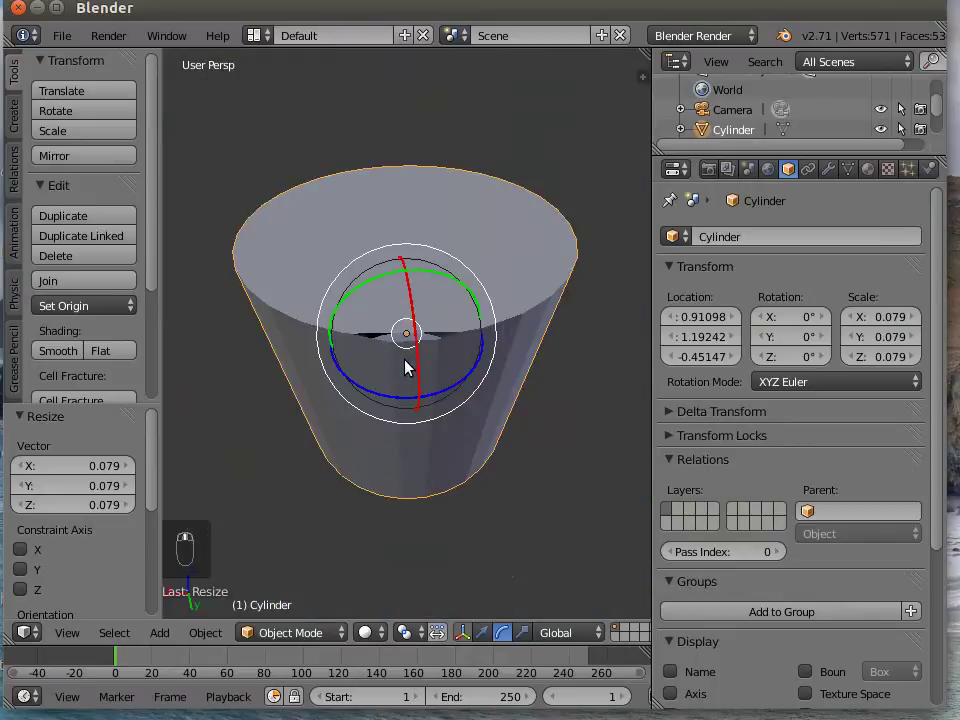
- Hide the transform manipulator and rotate the cylinder 90° about the global Z axis
click(463, 633)
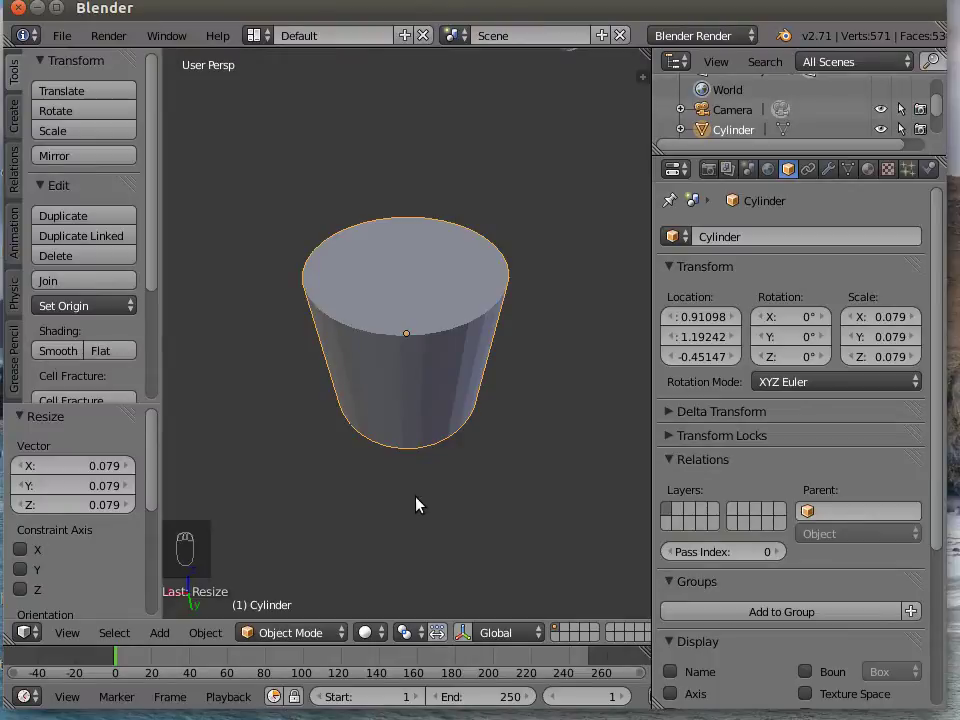
key(r)
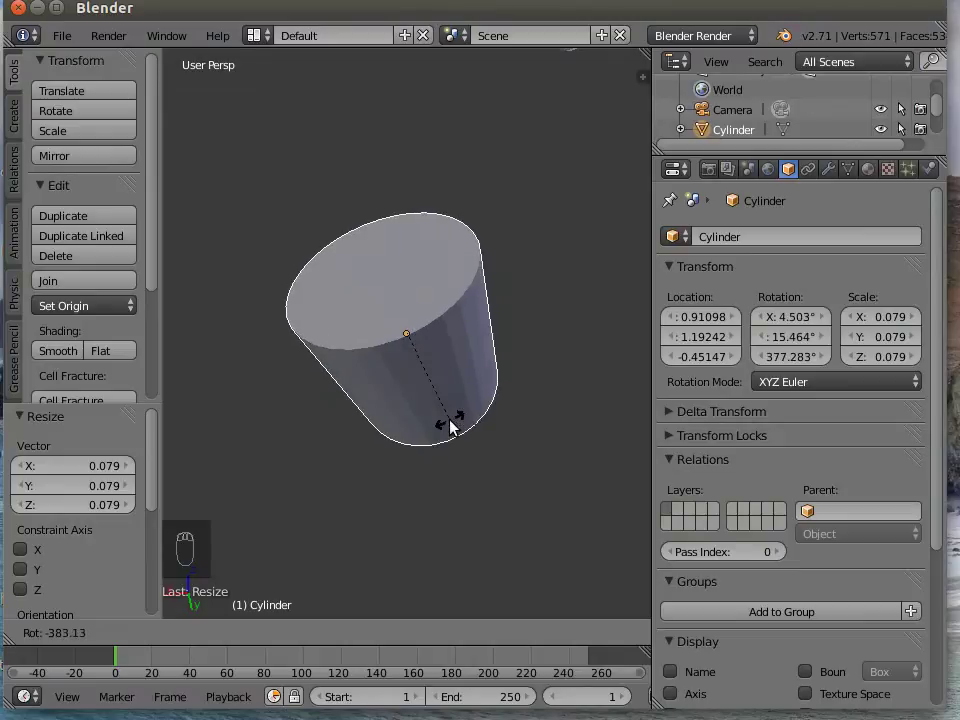
key(z)
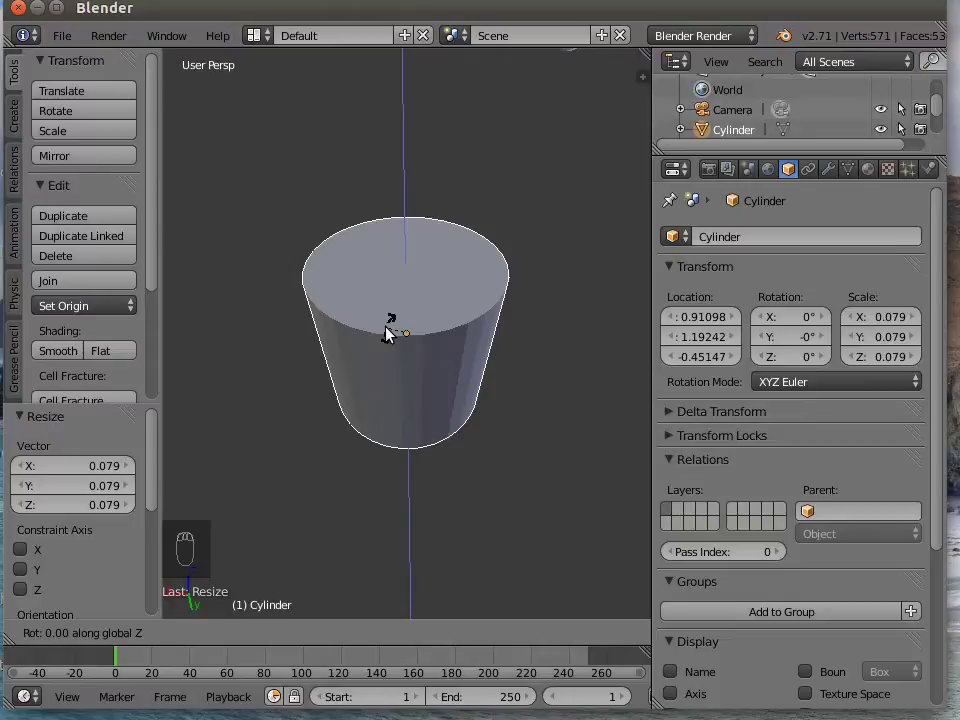
click(389, 333)
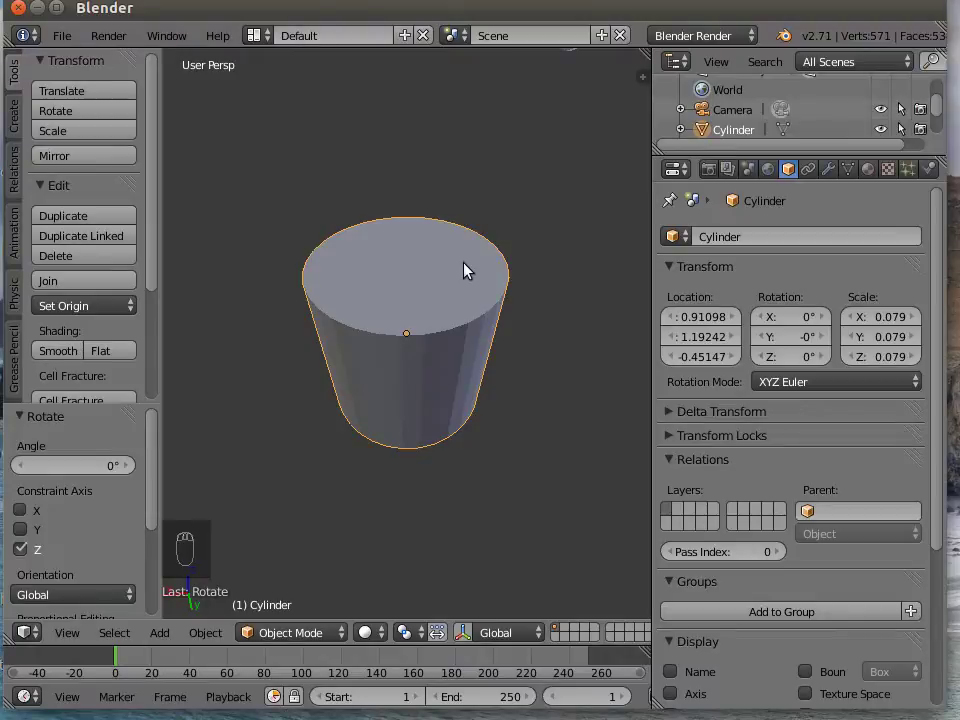
key(r)
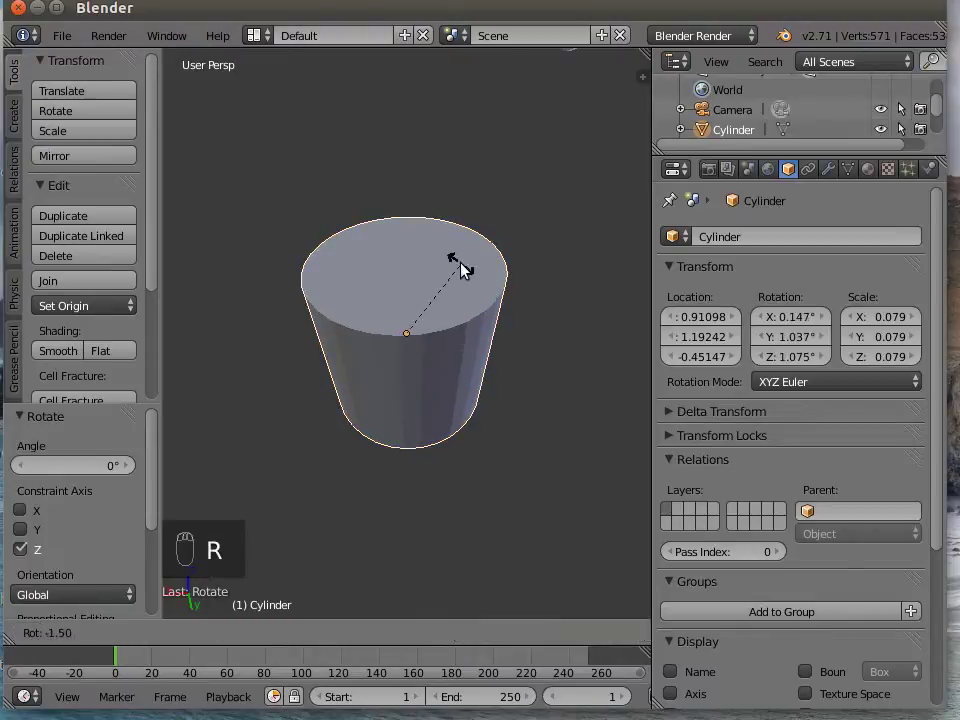
key(z)
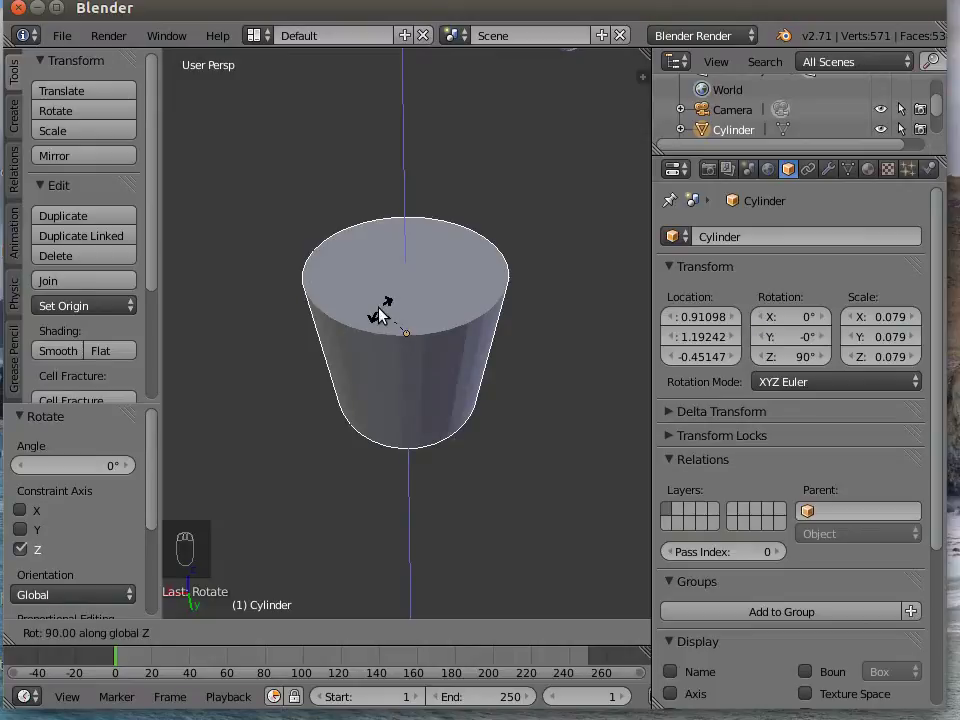
click(380, 316)
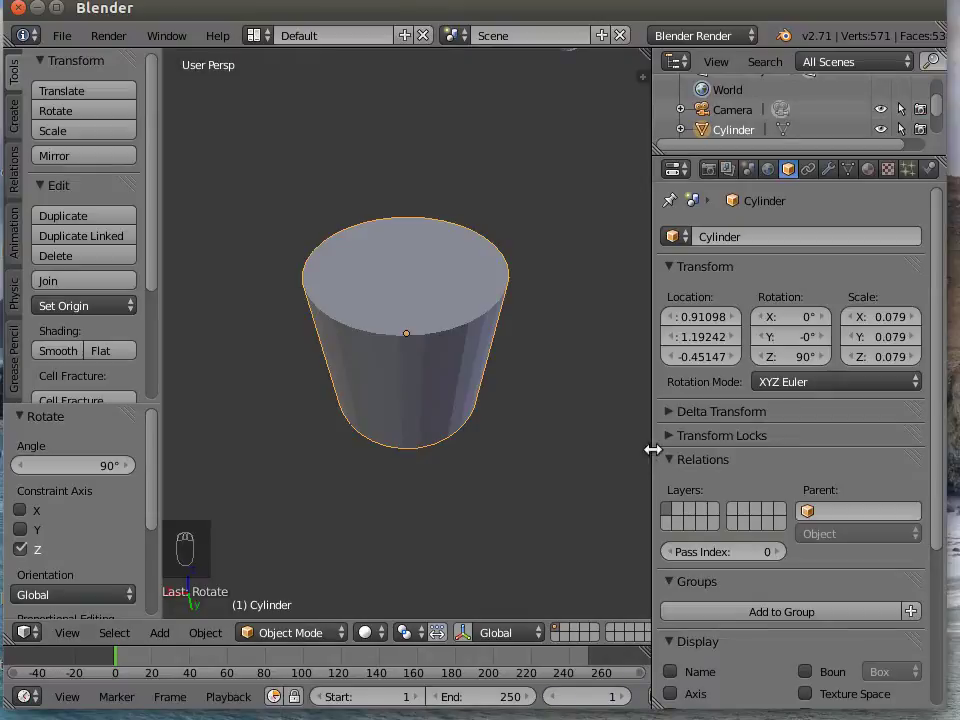
- Widen the 3D view and try scaling the cylinder by 1.1 along the global Z axis, undoing the scale
drag(720, 455, 889, 454)
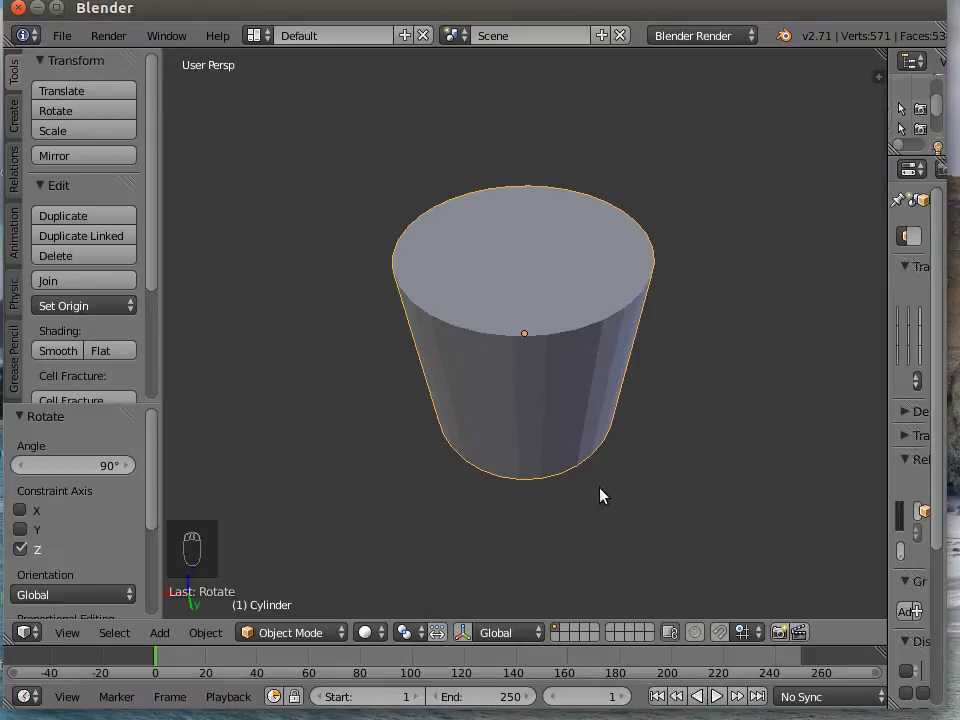
key(s)
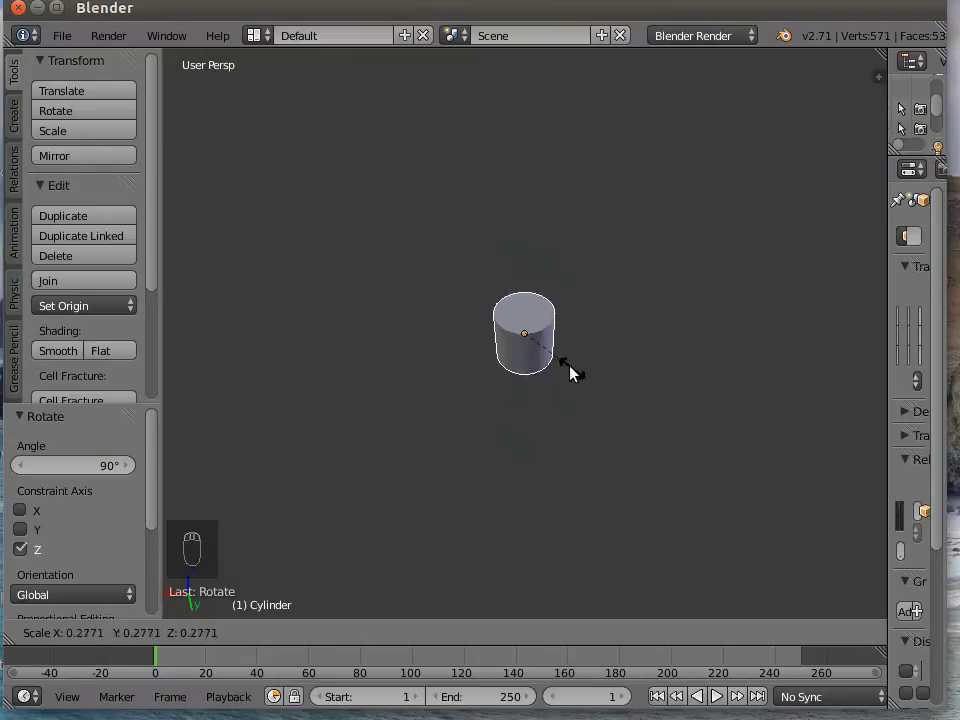
key(z)
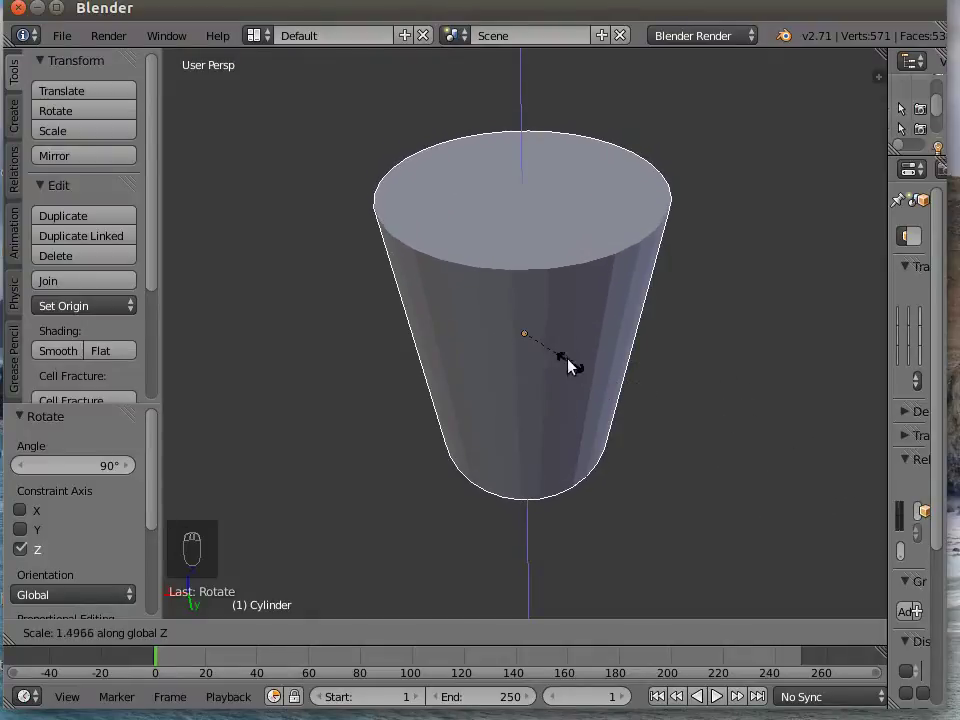
key(ctrl)
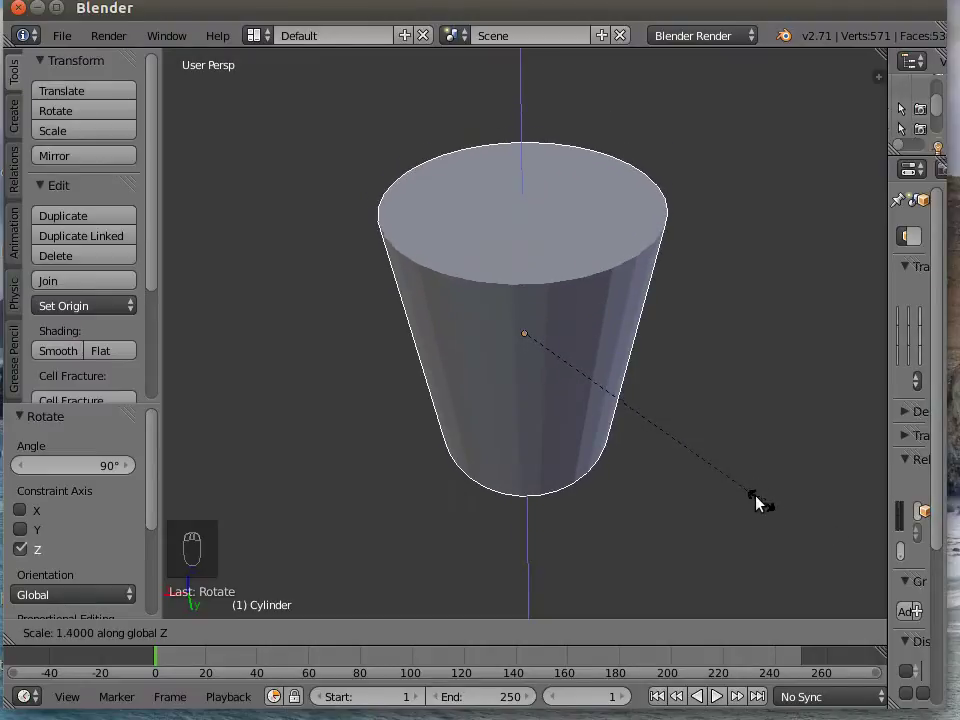
click(705, 483)
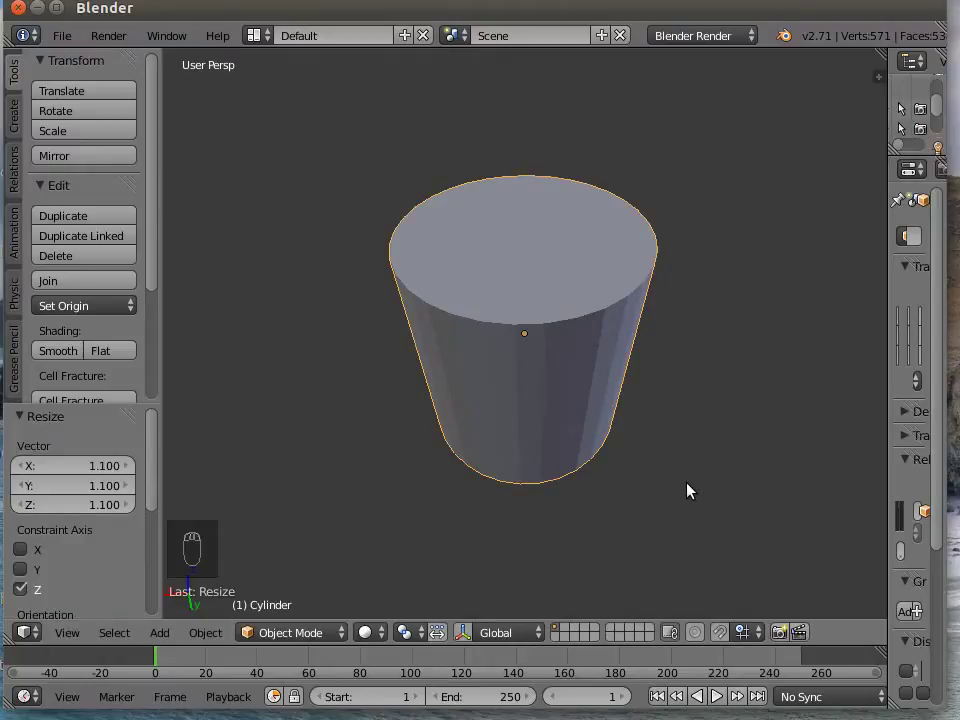
key(ctrl+z)
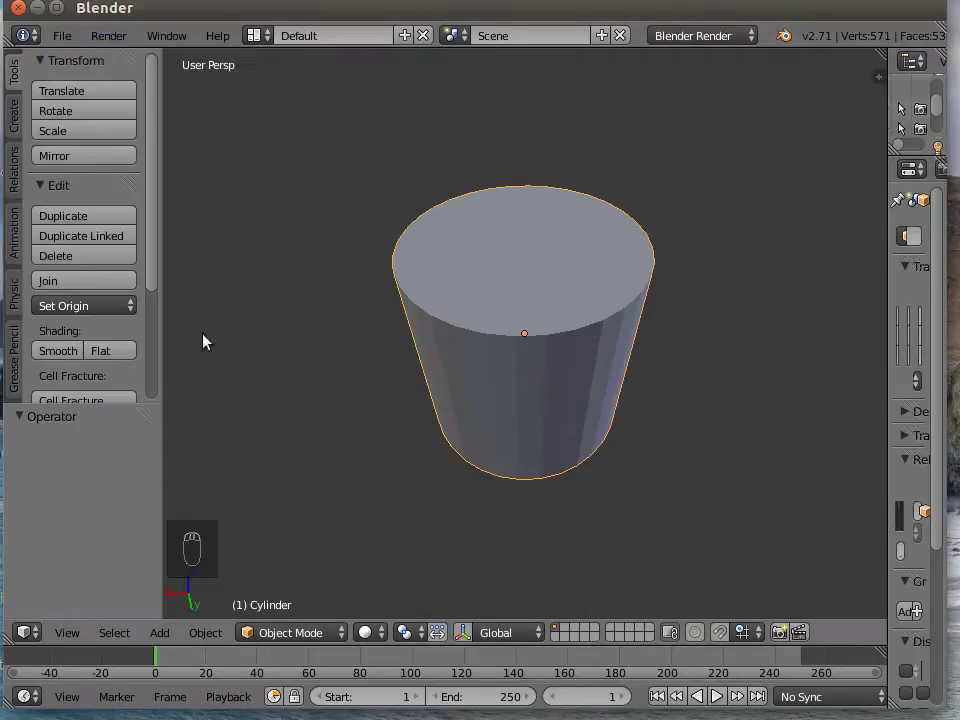
- Switch the 3D view to the active camera's perspective and enlarge the camera frame
click(72, 632)
click(100, 564)
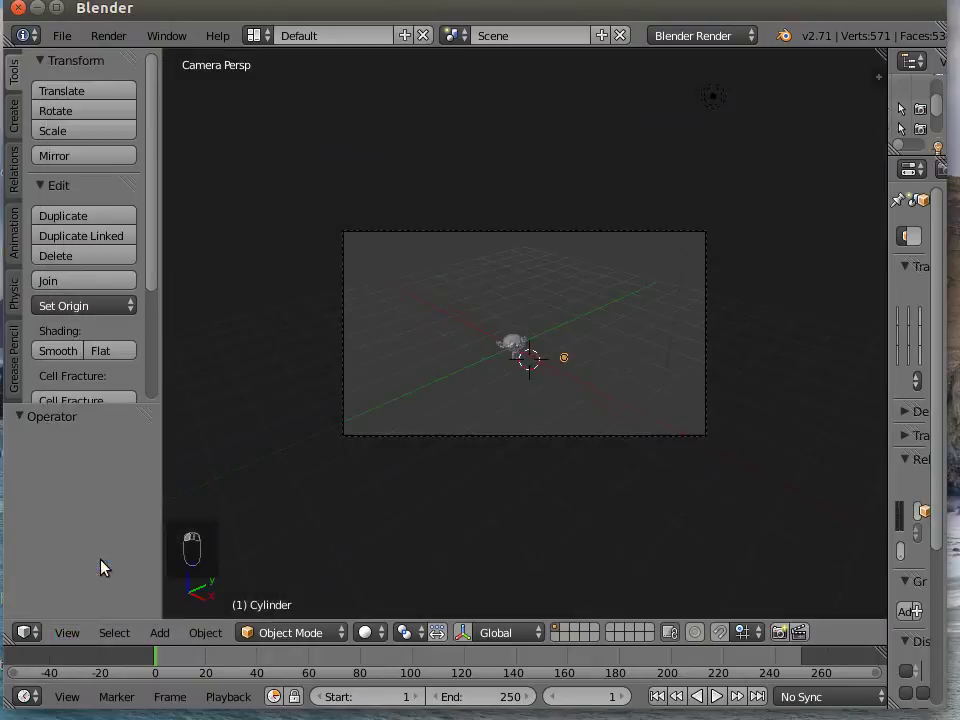
scroll(572, 516, up, 3)
scroll(570, 508, down, 2)
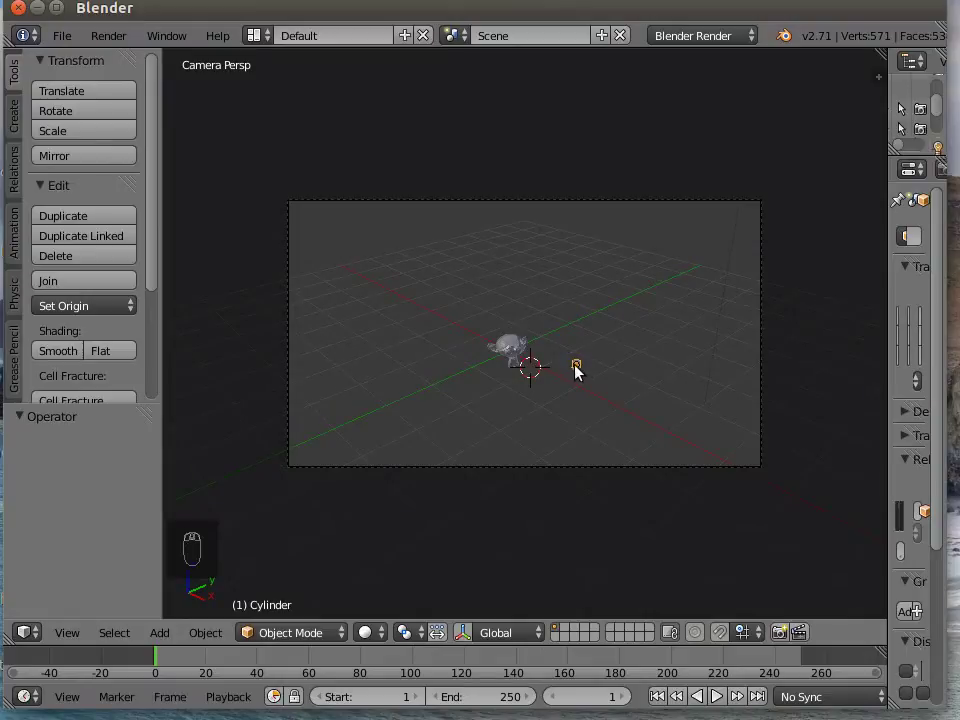
- Scale the cylinder up uniformly in two passes, by about 5.852 and about 2.8
key(s)
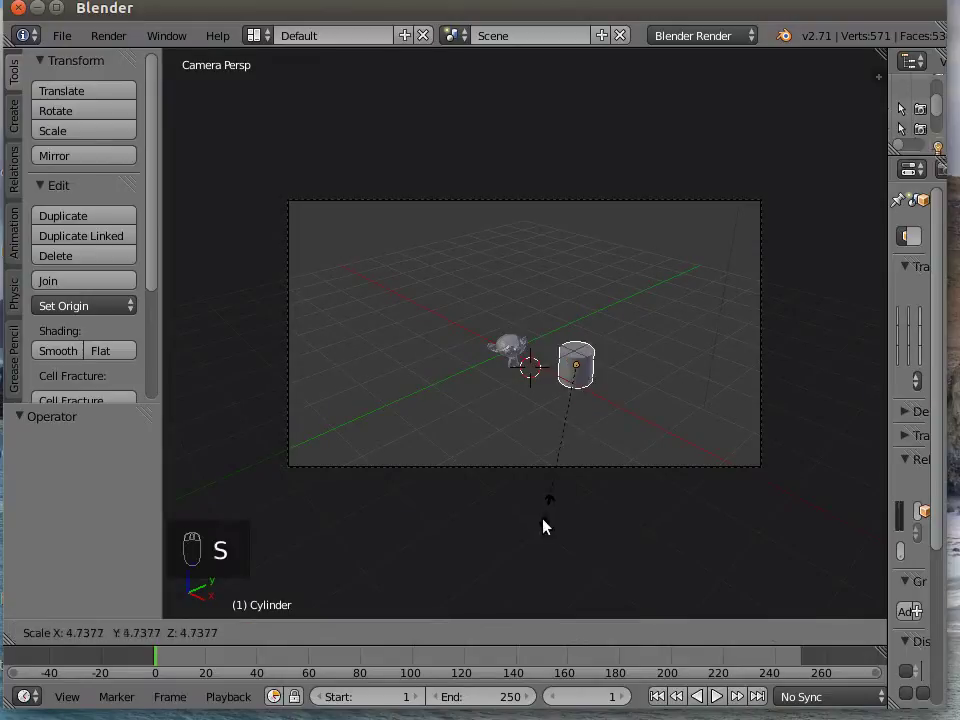
click(540, 546)
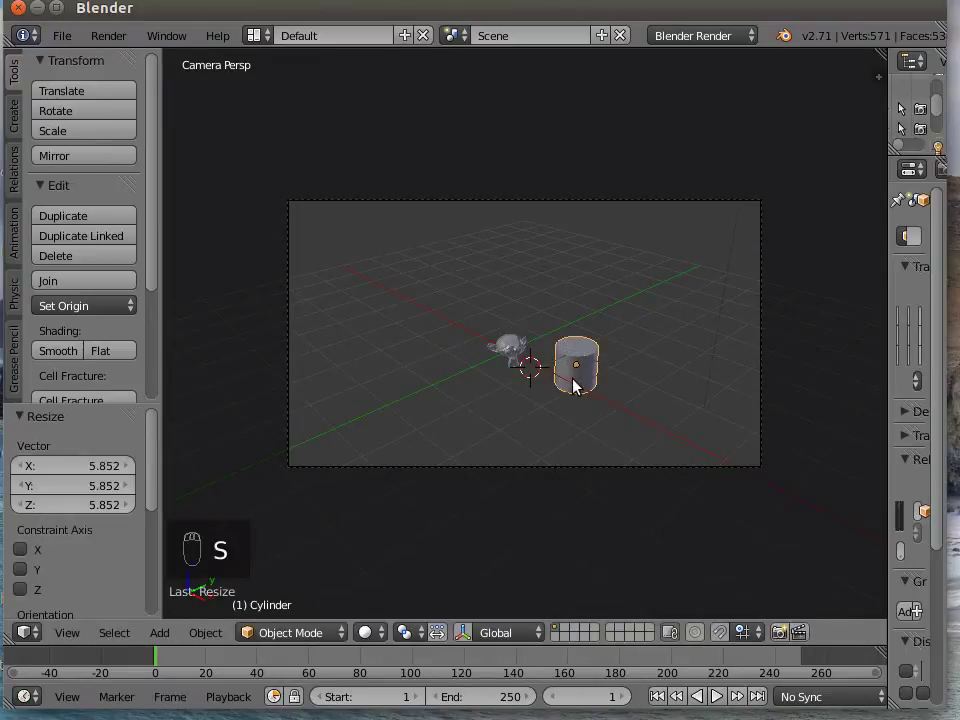
key(s)
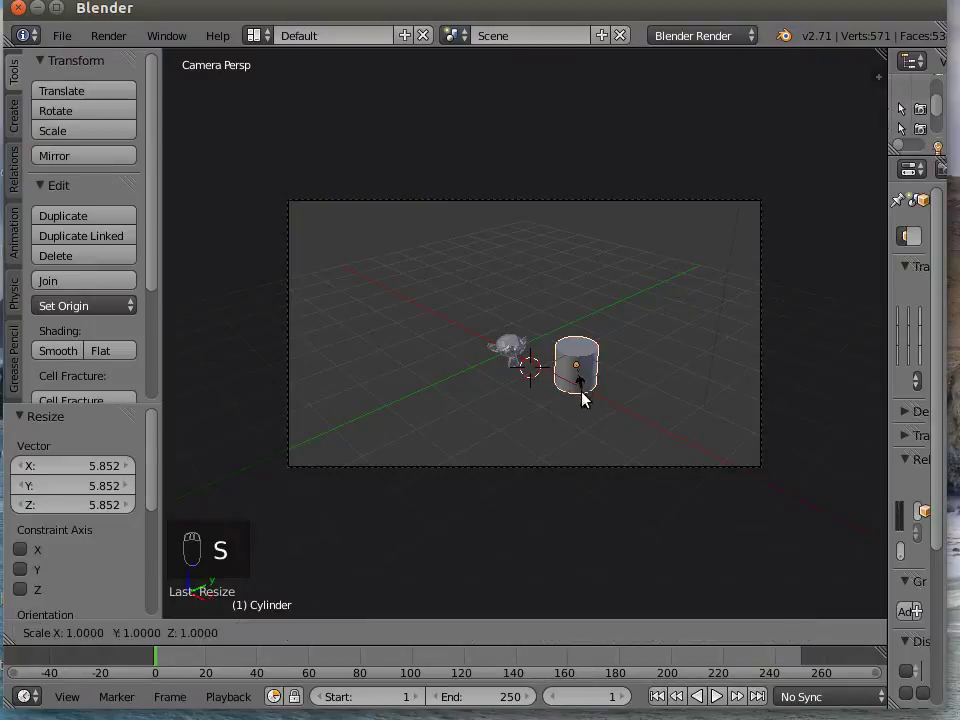
click(590, 440)
- Select the Suzanne monkey head and scale it up uniformly by about 3.584
right_click(509, 355)
key(s)
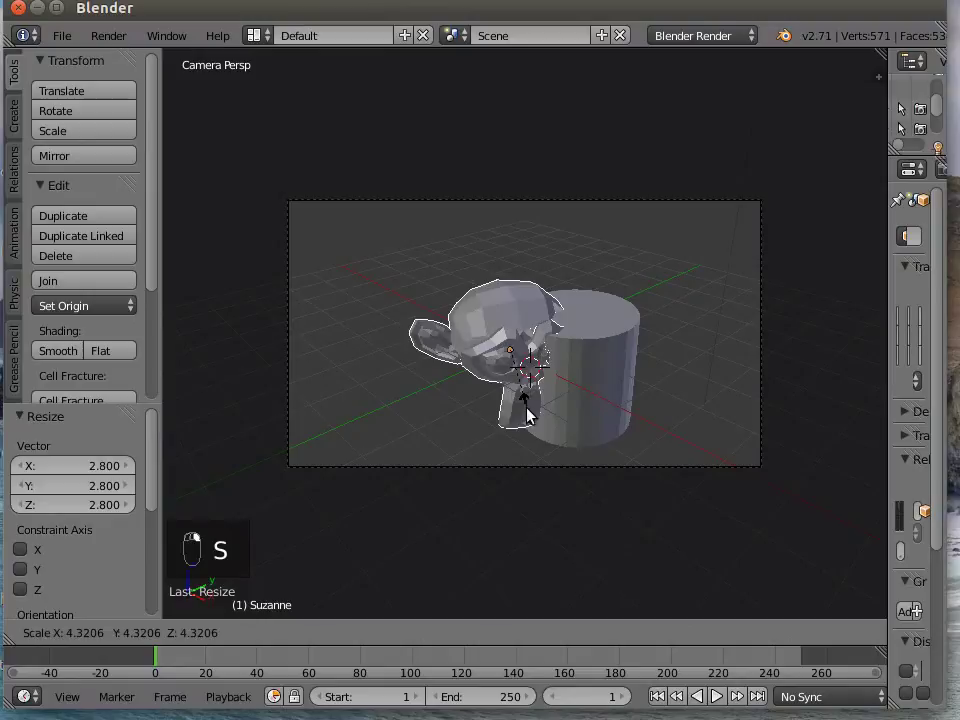
click(527, 403)
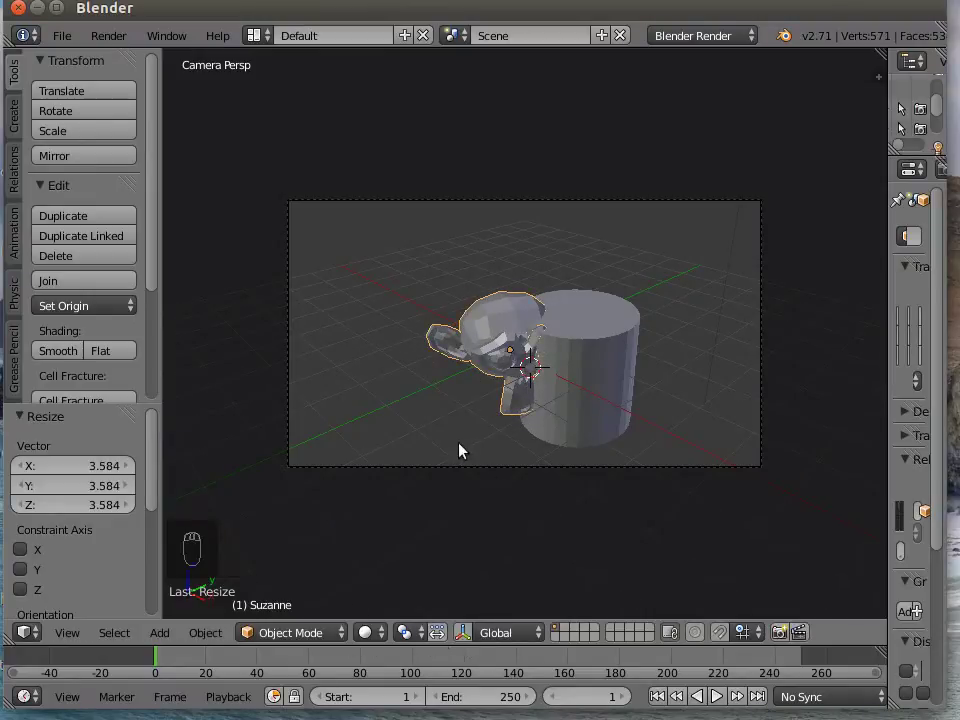
- Render the scene as a still image and return from the render view to the 3D view
click(108, 35)
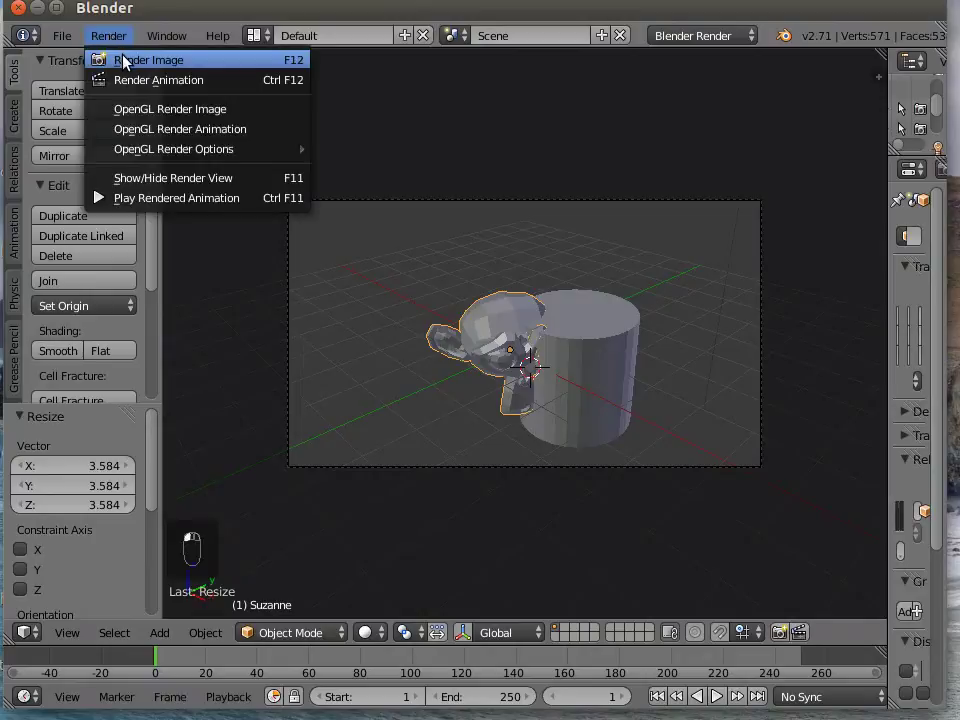
click(124, 60)
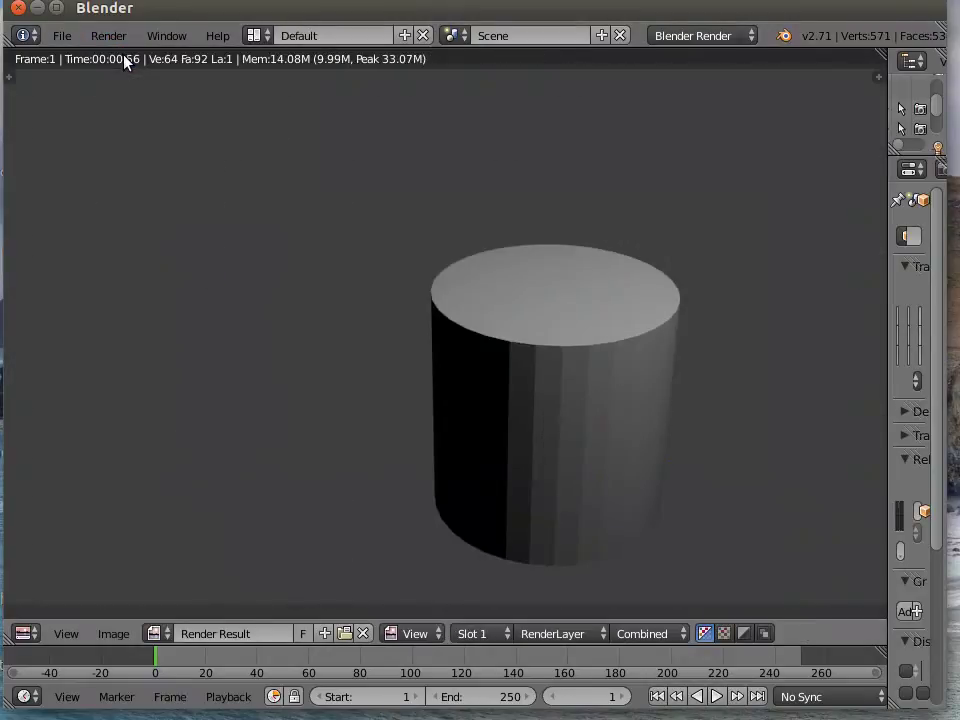
click(118, 36)
click(170, 178)
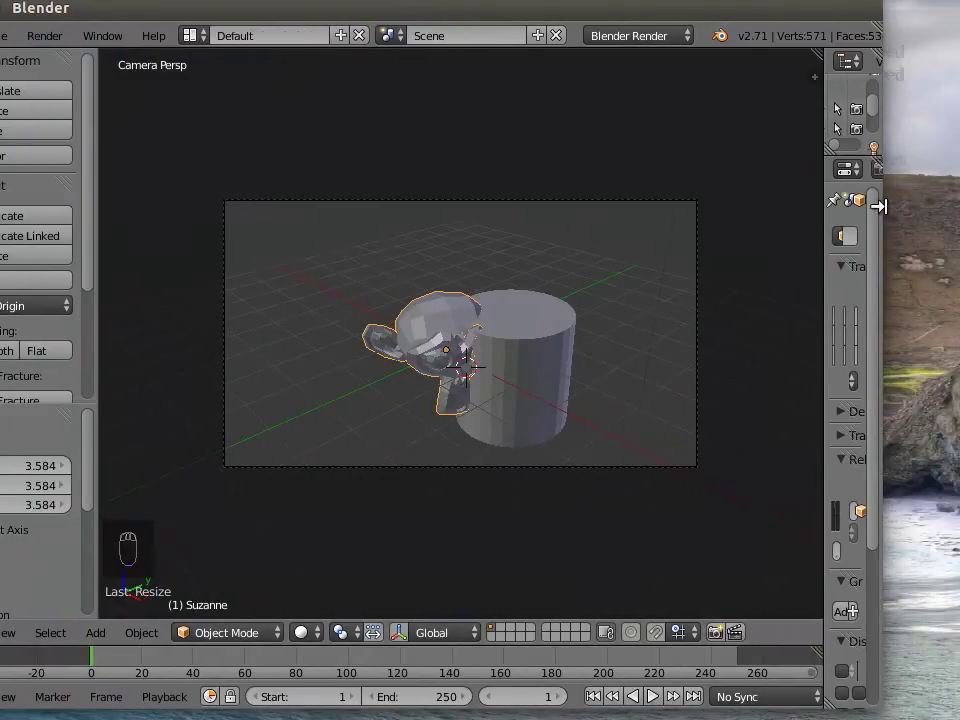
- Enlarge the window and the properties area, and assign the existing material "Material" to Suzanne
drag(881, 206, 954, 206)
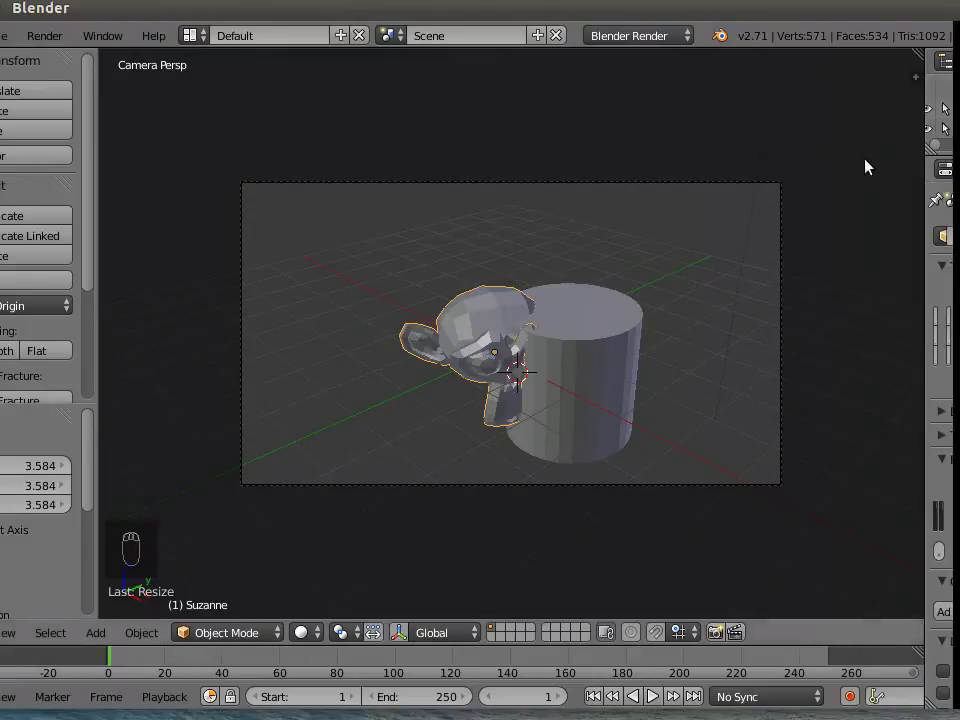
drag(925, 180, 699, 180)
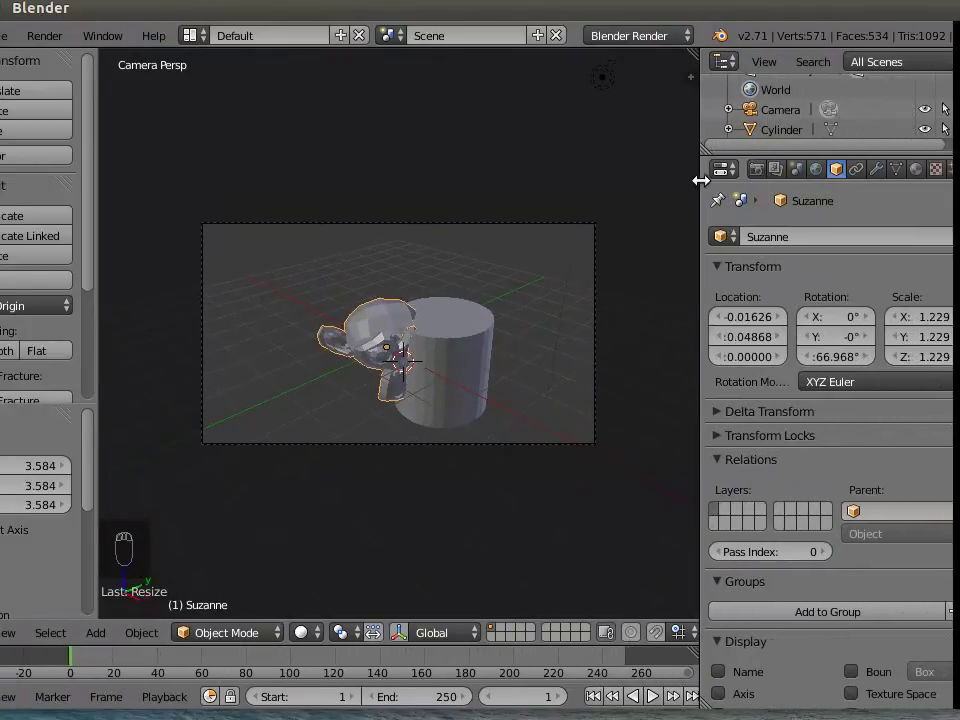
click(916, 169)
click(722, 301)
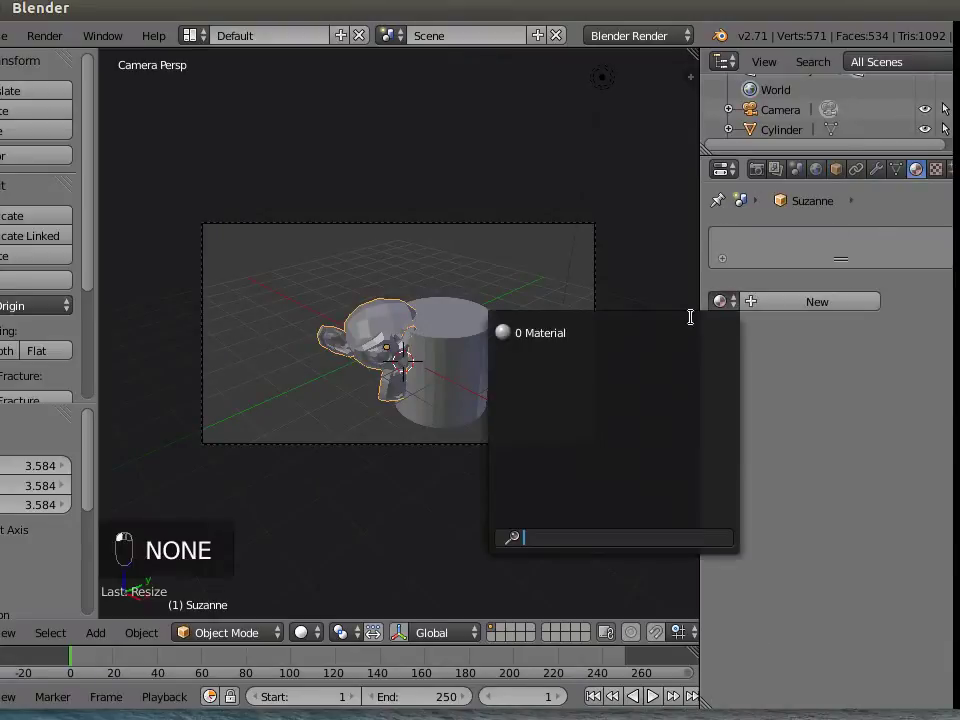
click(611, 330)
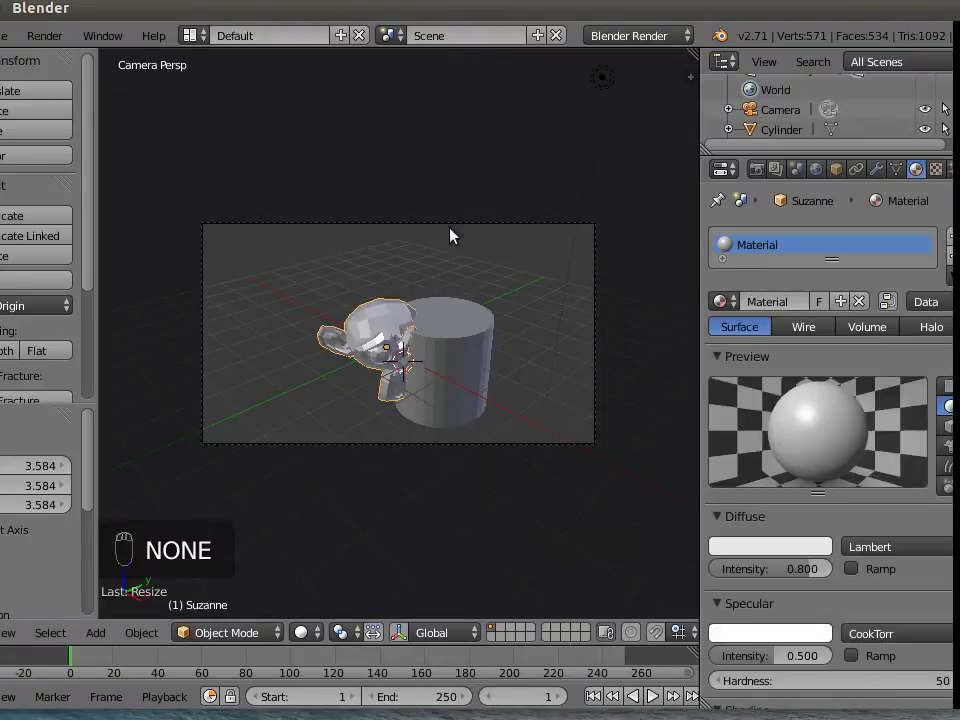
- Render the image again with Suzanne's material assigned and hide the render view
click(38, 35)
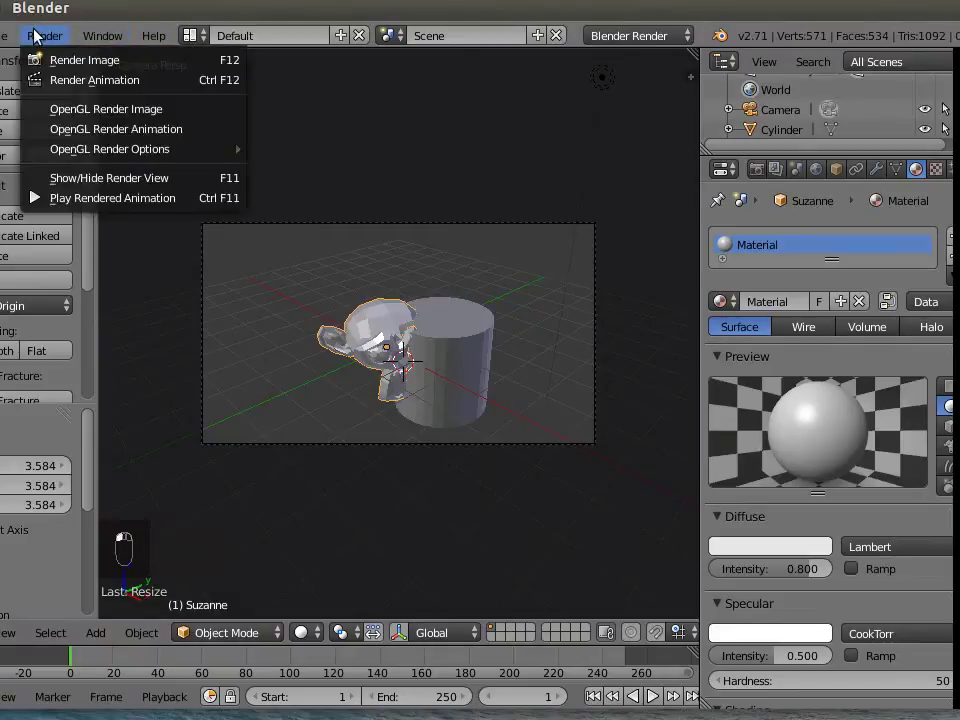
click(72, 66)
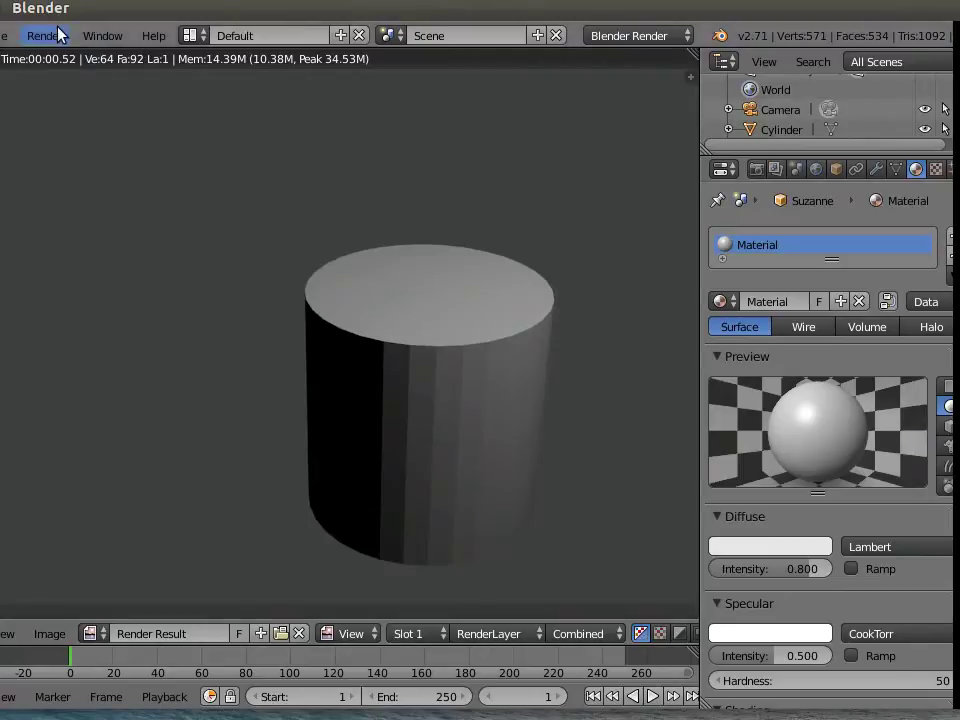
click(40, 36)
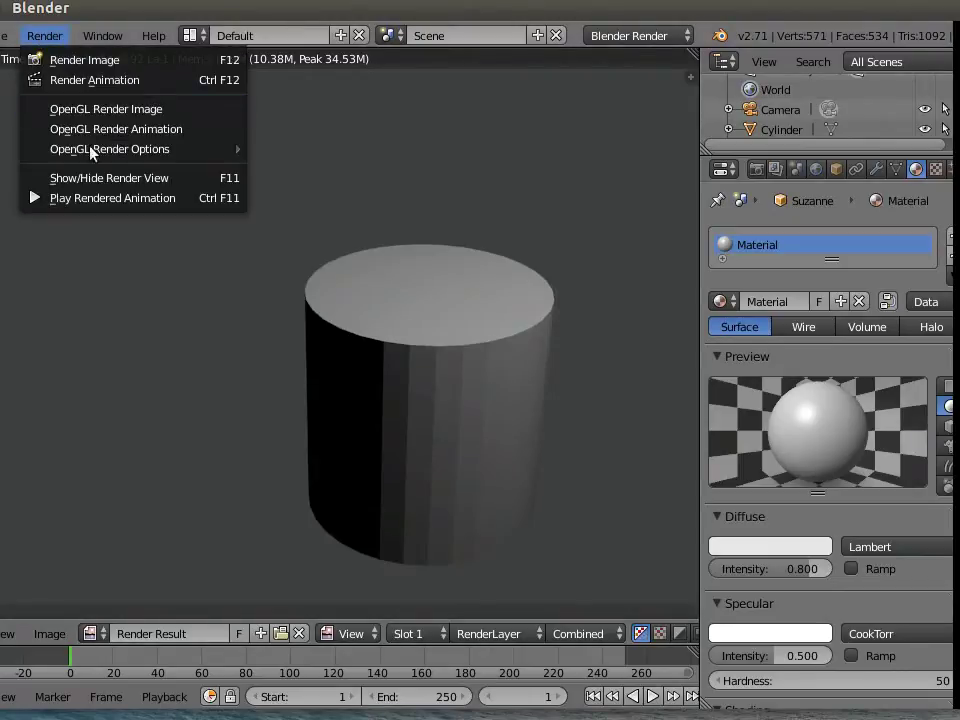
click(97, 178)
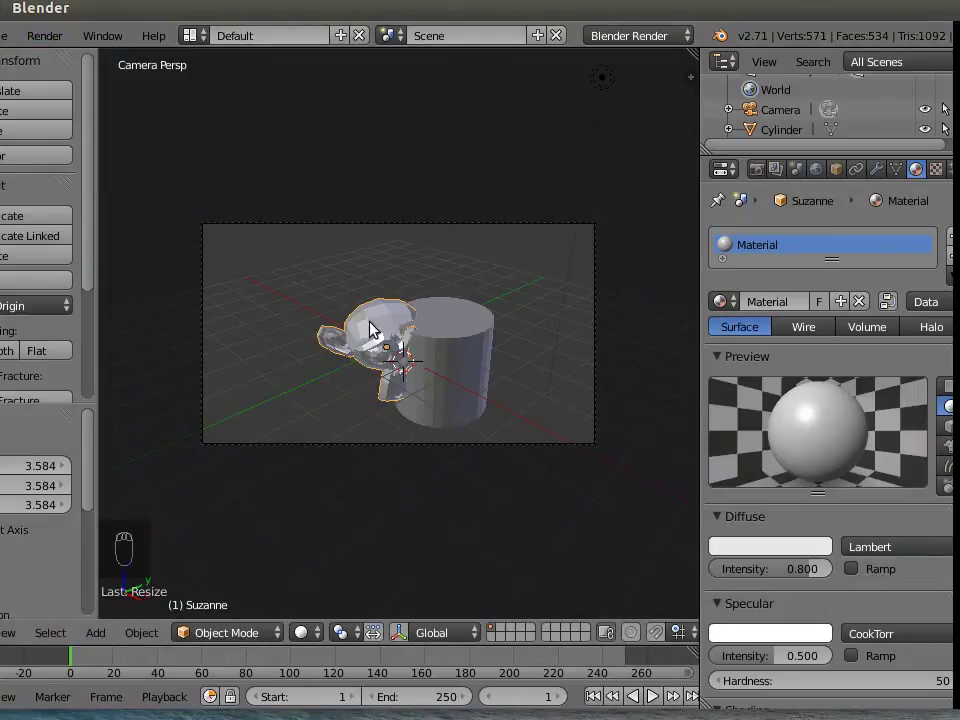
- Reposition the window and widen the outliner and properties area so their contents are fully readable
scroll(842, 111, down, 2)
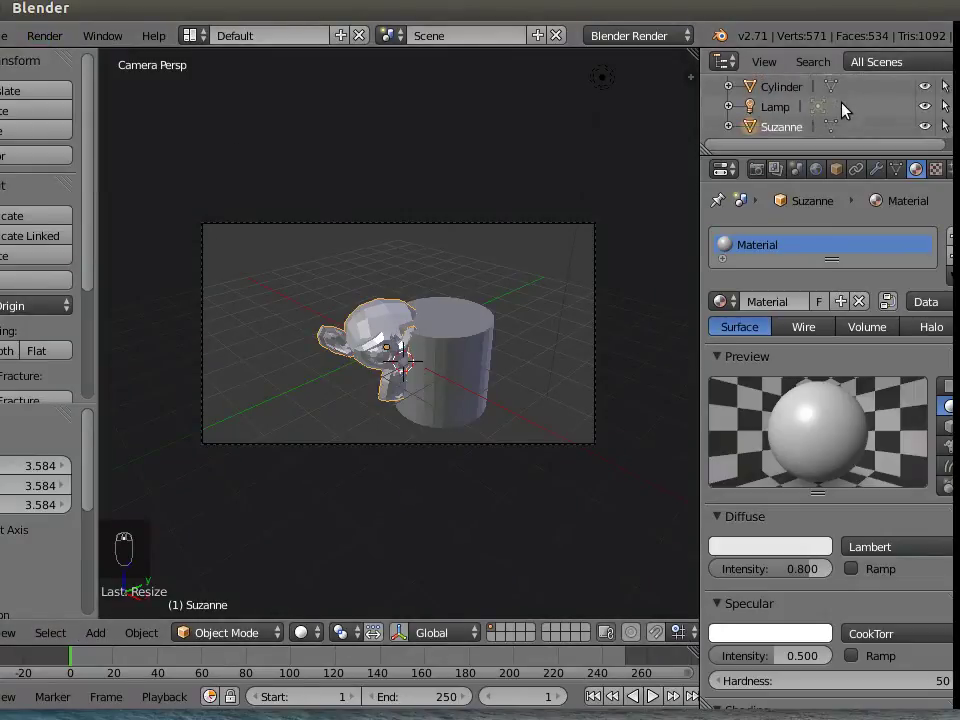
drag(806, 142, 886, 142)
drag(853, 13, 783, 12)
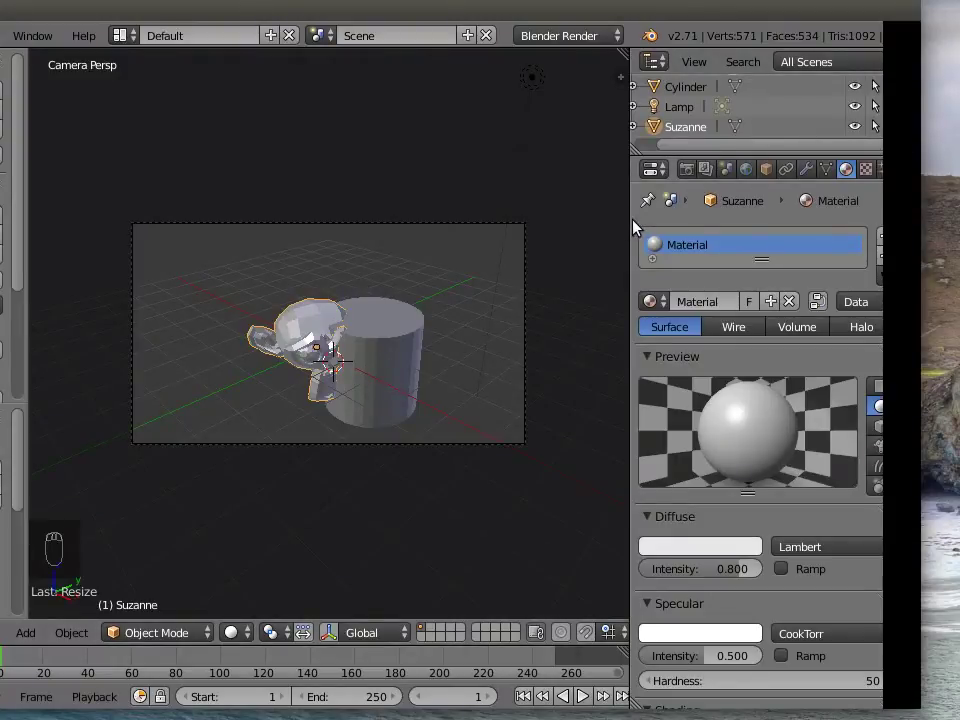
drag(628, 221, 562, 215)
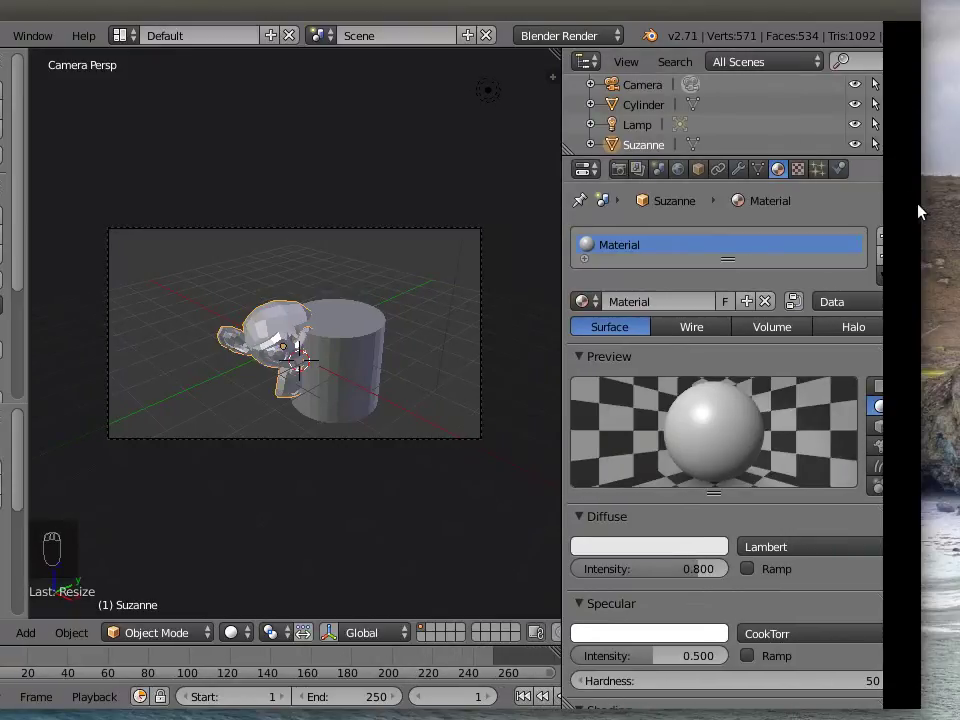
drag(915, 201, 875, 196)
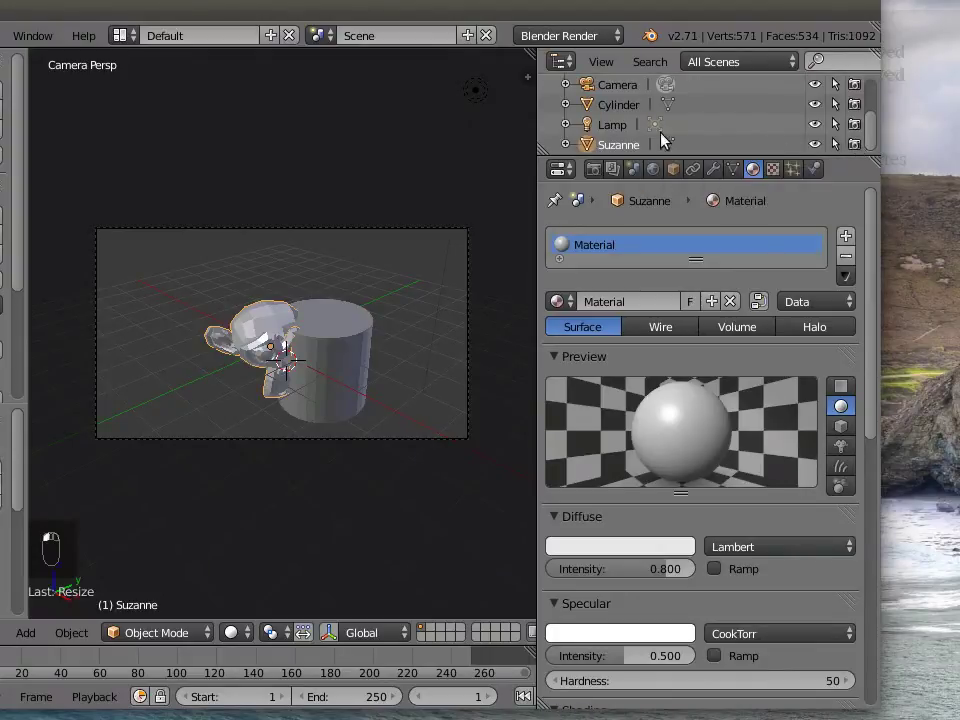
drag(240, 10, 353, 10)
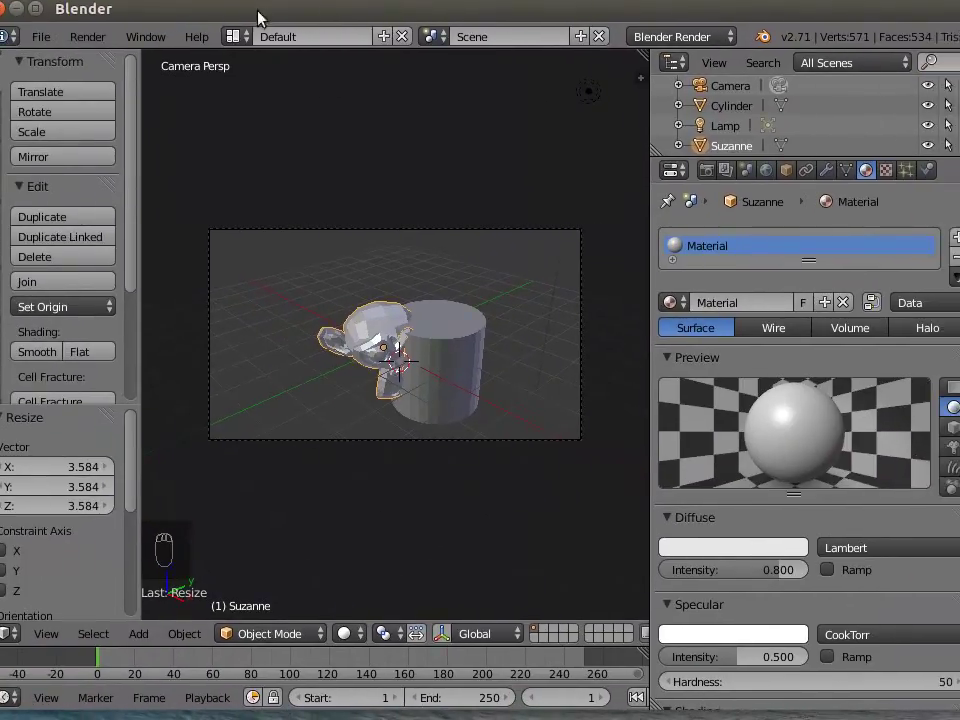
- Render the current camera view of Suzanne and the cylinder, and return to the 3D view
click(85, 37)
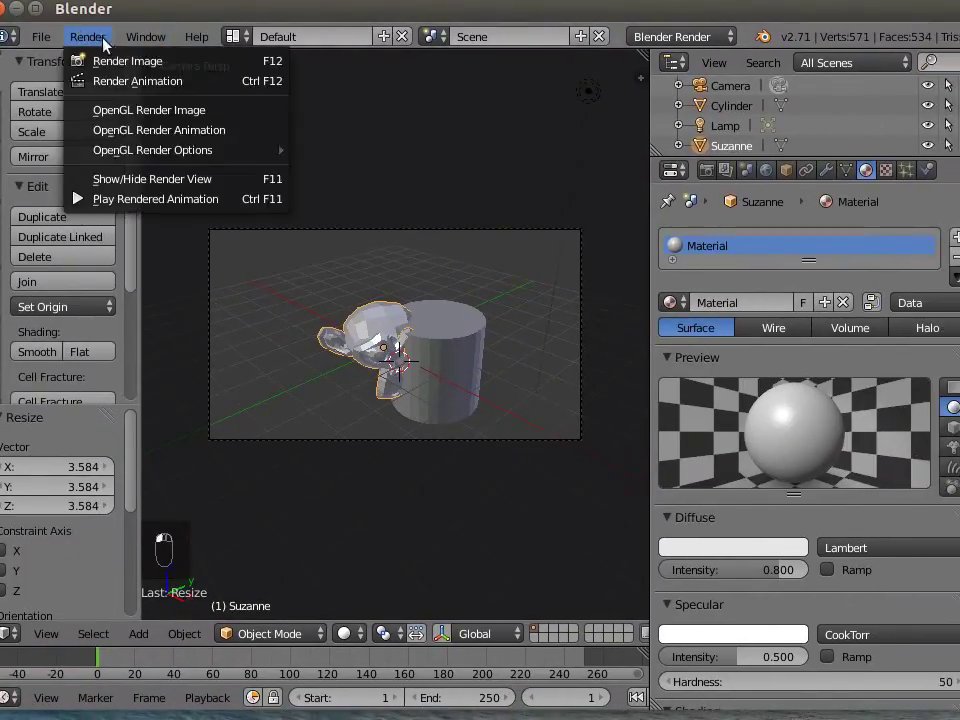
click(128, 62)
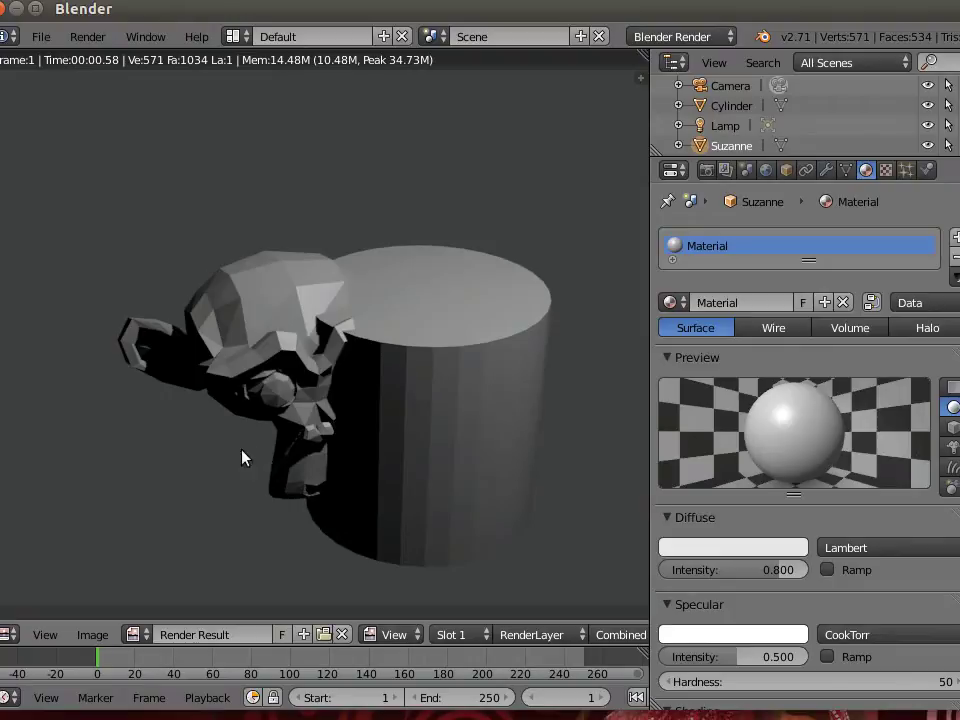
click(90, 36)
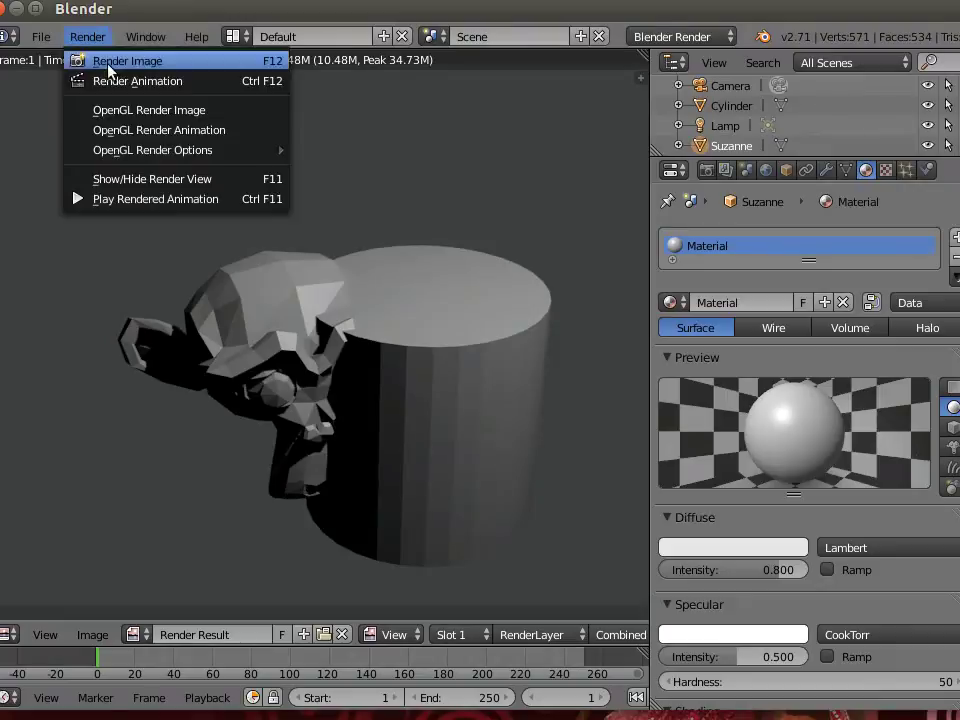
click(130, 177)
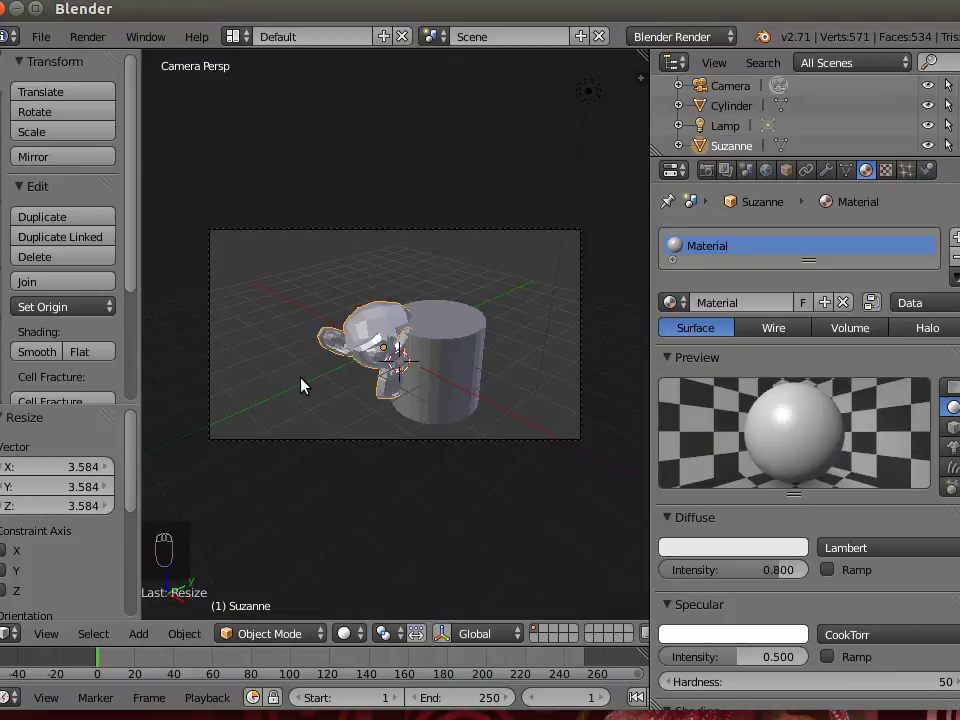
- Set a render border in the camera view around Suzanne's lower face and the adjoining part of the cylinder
key(shift+b)
drag(348, 413, 444, 342)
key(shift+b)
key(shift+b)
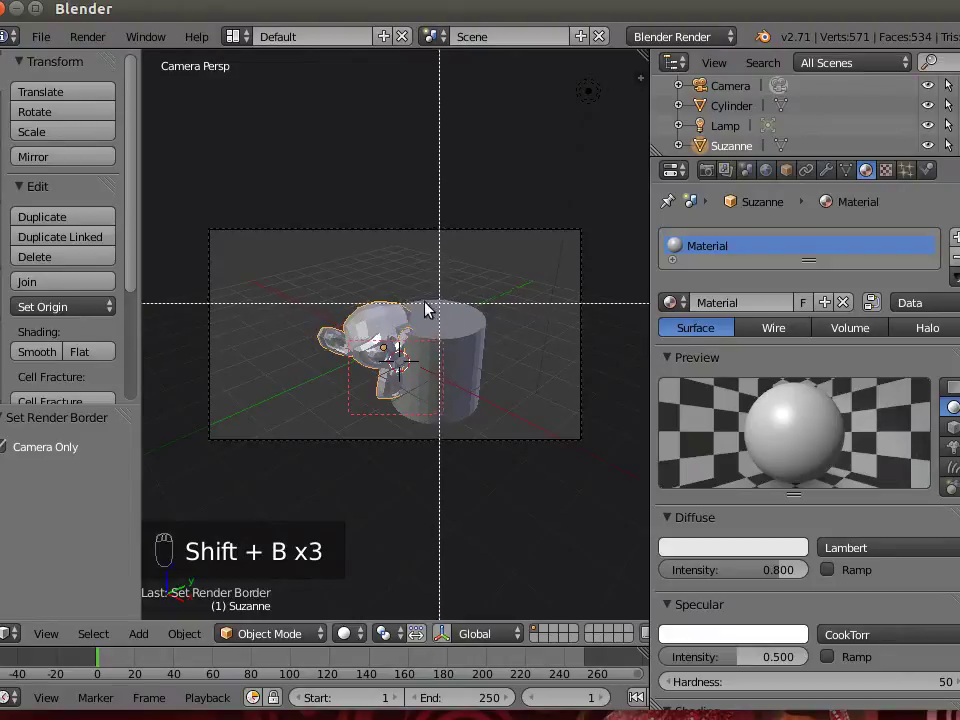
- Render only the bordered region of the camera view and hide the render result
click(88, 37)
click(98, 62)
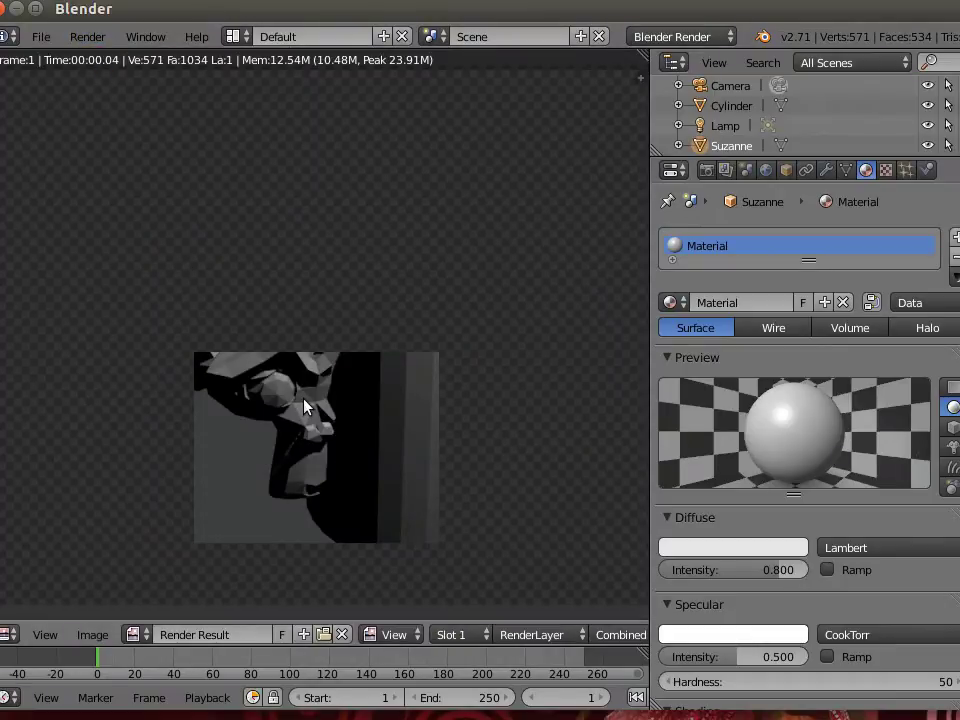
click(88, 37)
click(141, 182)
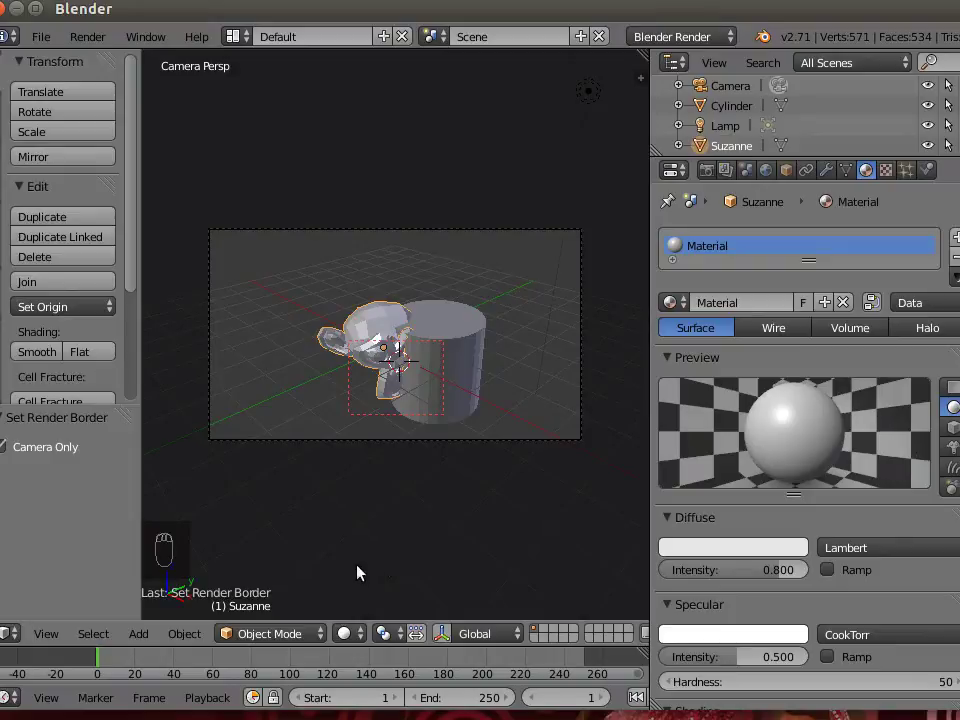
- Move the cylinder away from Suzanne by about 0.904 in X, 1.347 in Y and 0.518 in Z
right_click(463, 352)
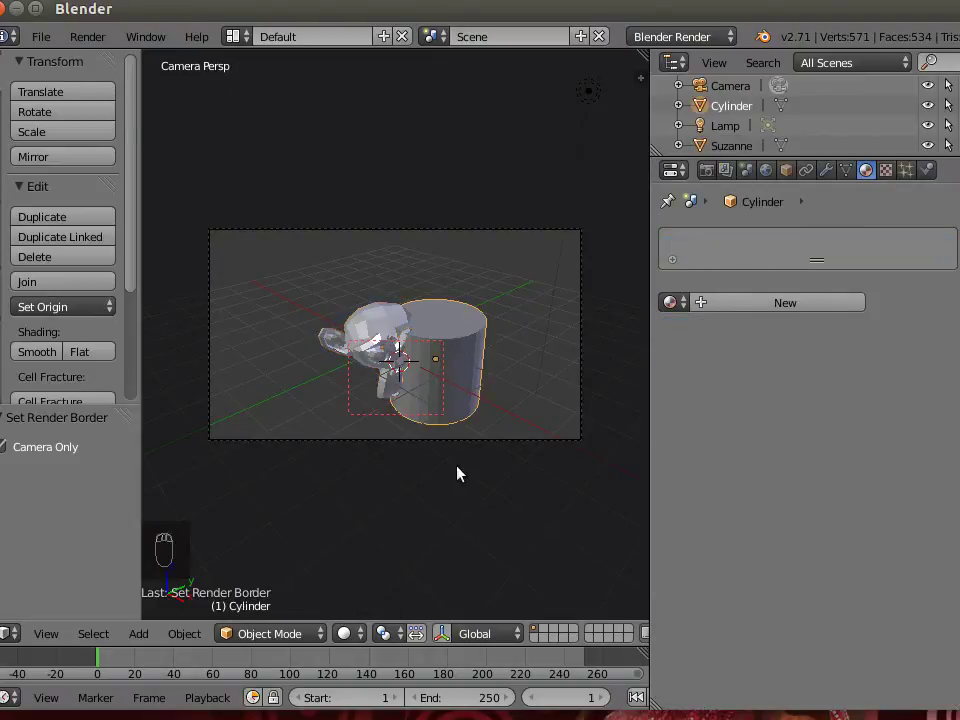
key(g)
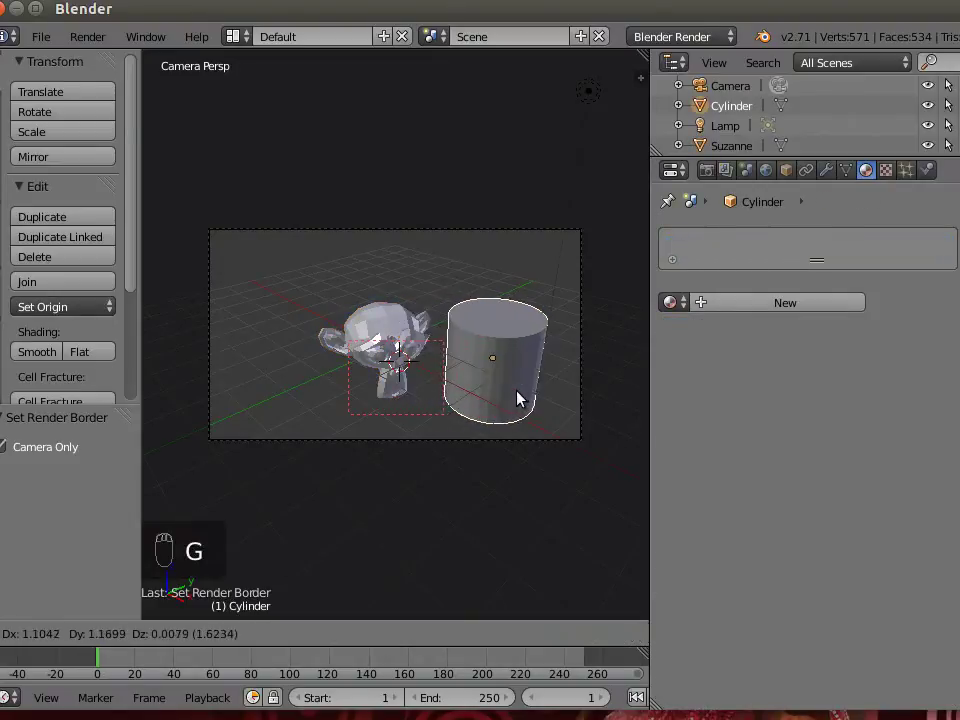
click(517, 379)
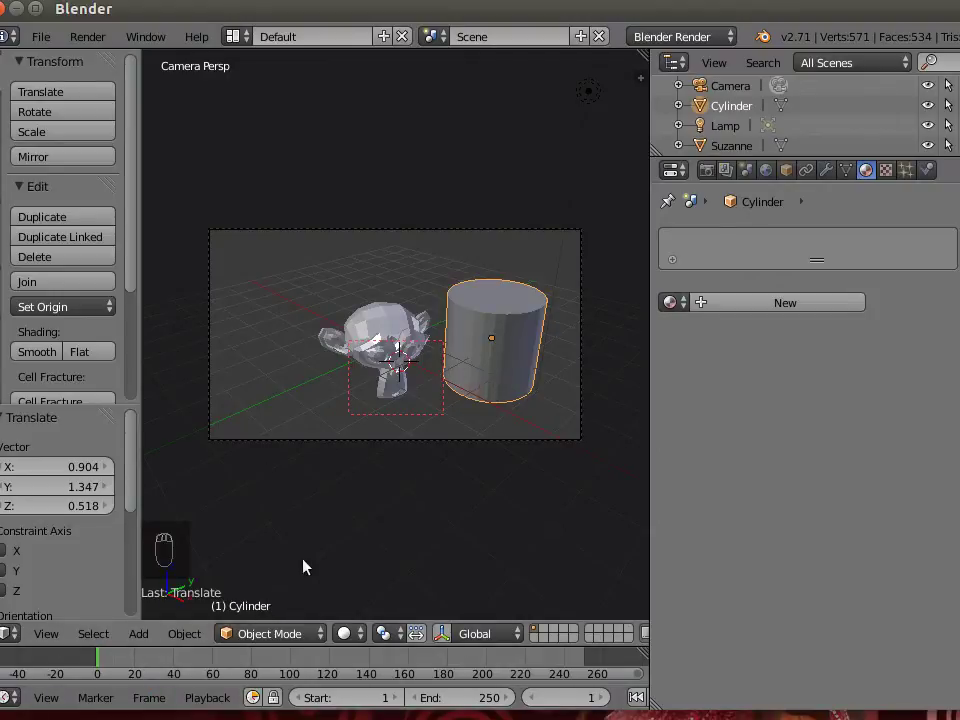
- Switch the cylinder to Edit Mode and back to Object Mode
click(285, 636)
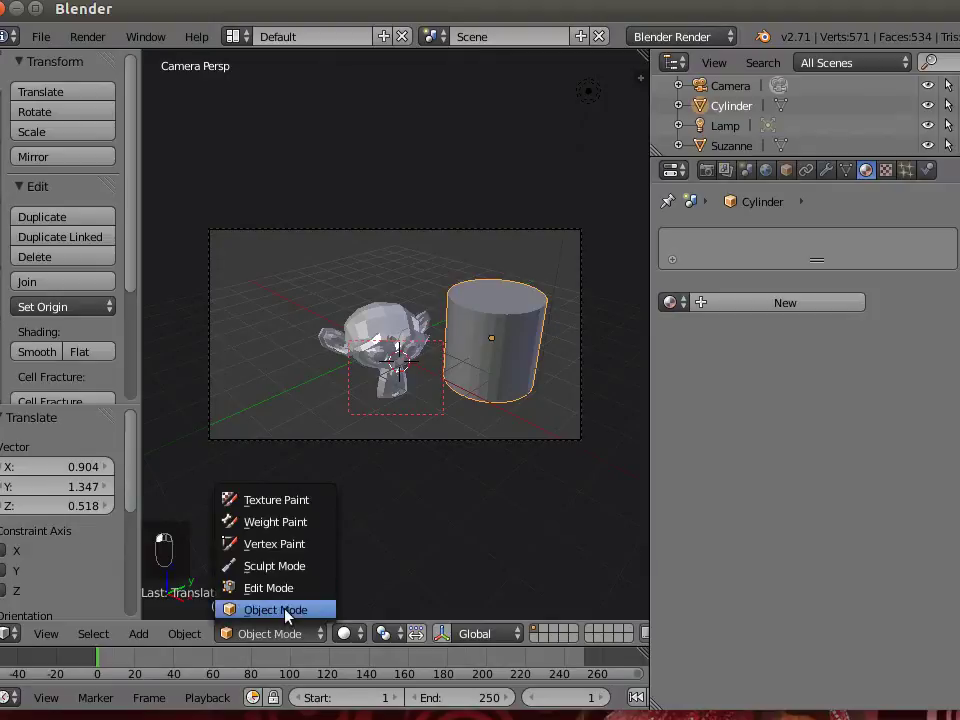
click(313, 591)
click(285, 634)
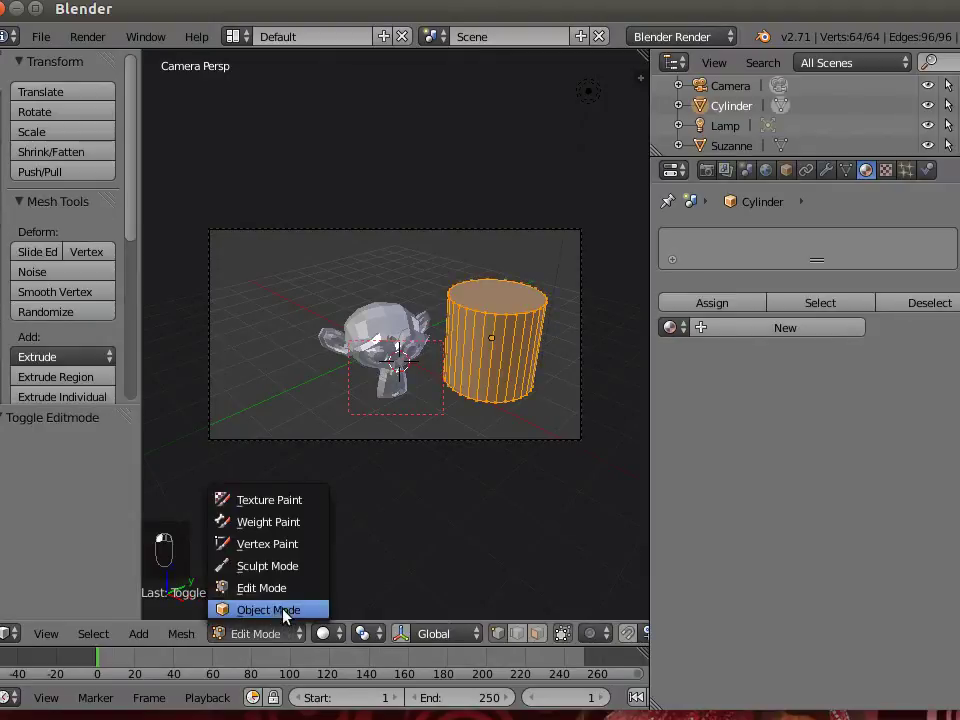
click(286, 610)
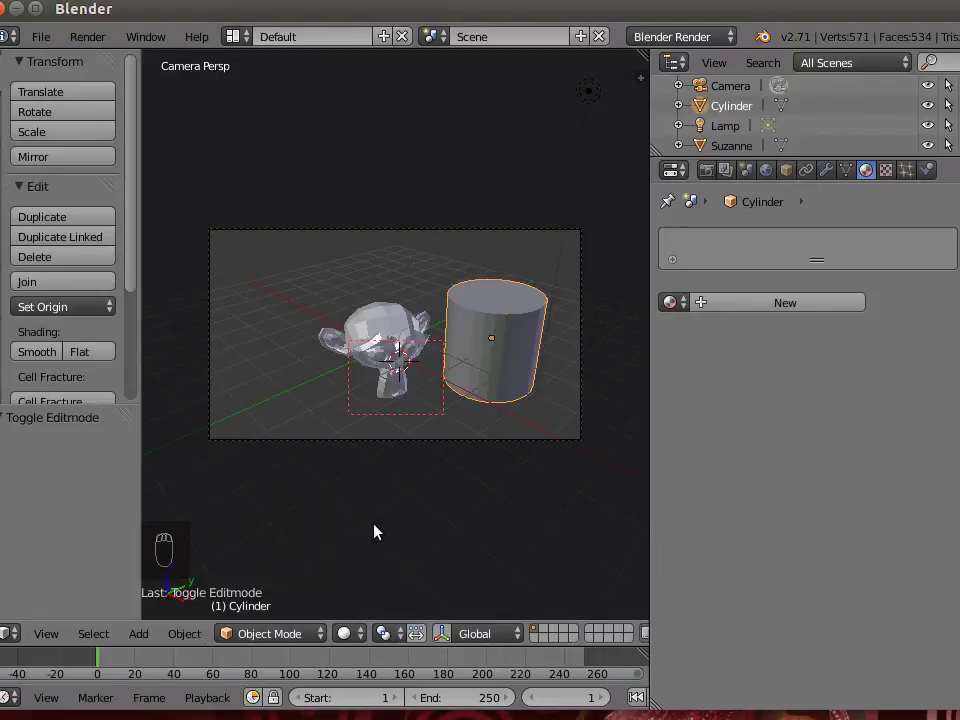
- Toggle the cylinder repeatedly between Object Mode and Edit Mode, finishing in Edit Mode
key(Tab)
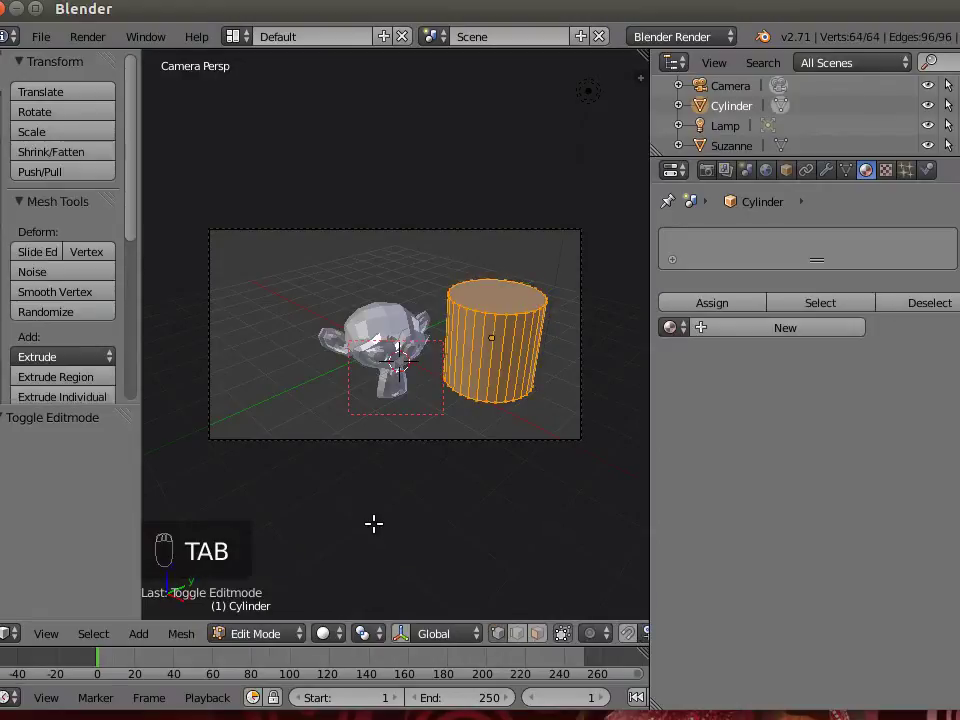
key(Tab)
key(Tab)
key(Tab)
key(Tab)
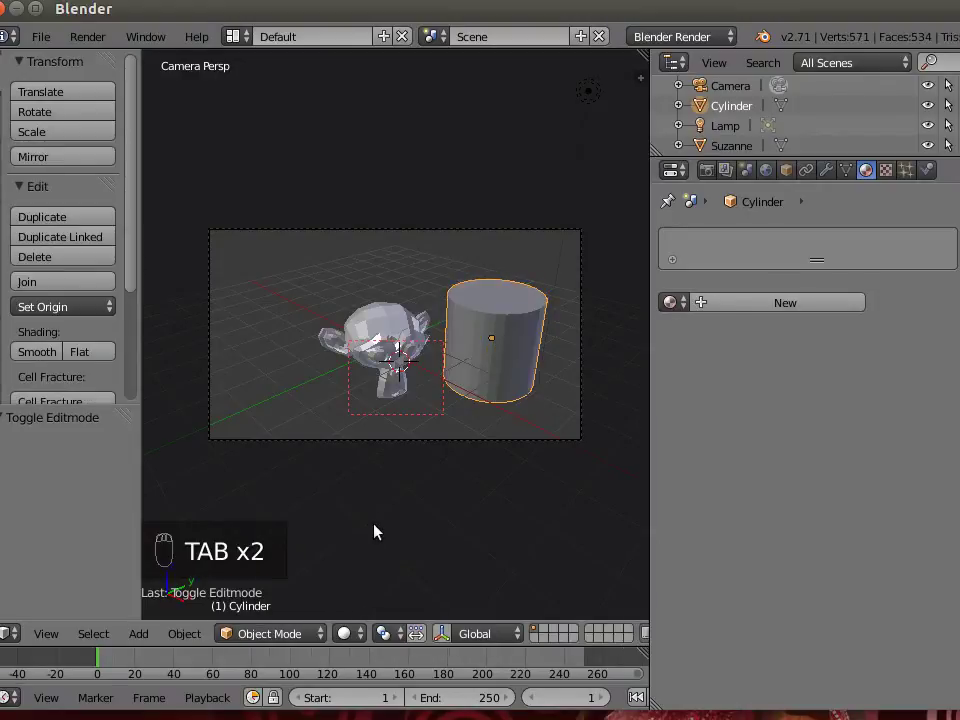
key(Tab)
key(Tab)
key(Tab)
key(Tab)
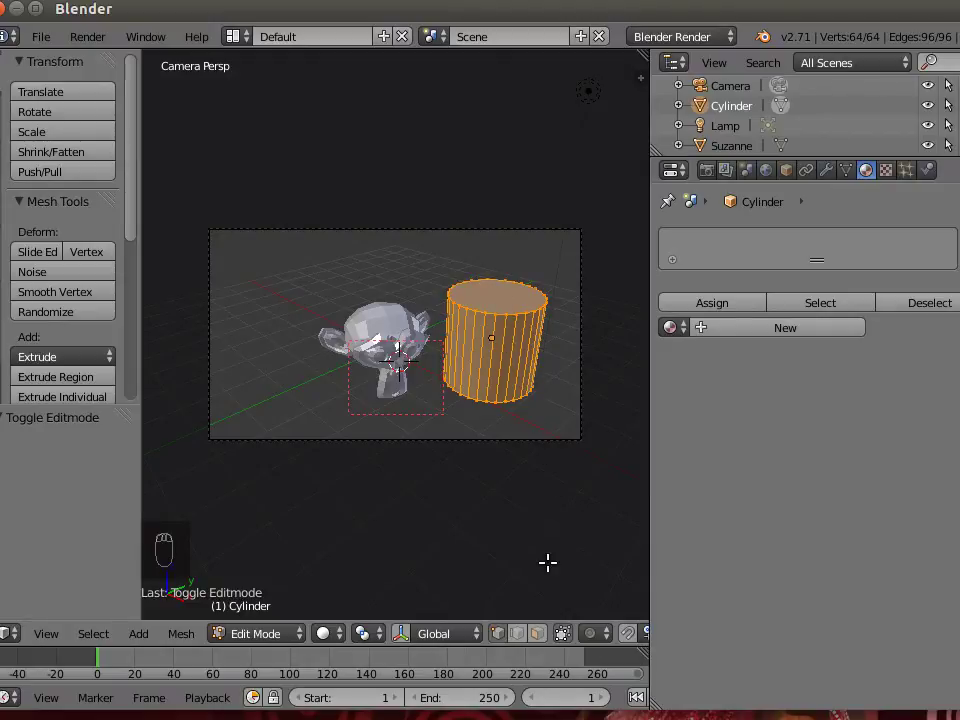
- Using face selection, extrude the cylinder's top face in place and scale it up uniformly by about 2.104 into a wide rim
click(537, 633)
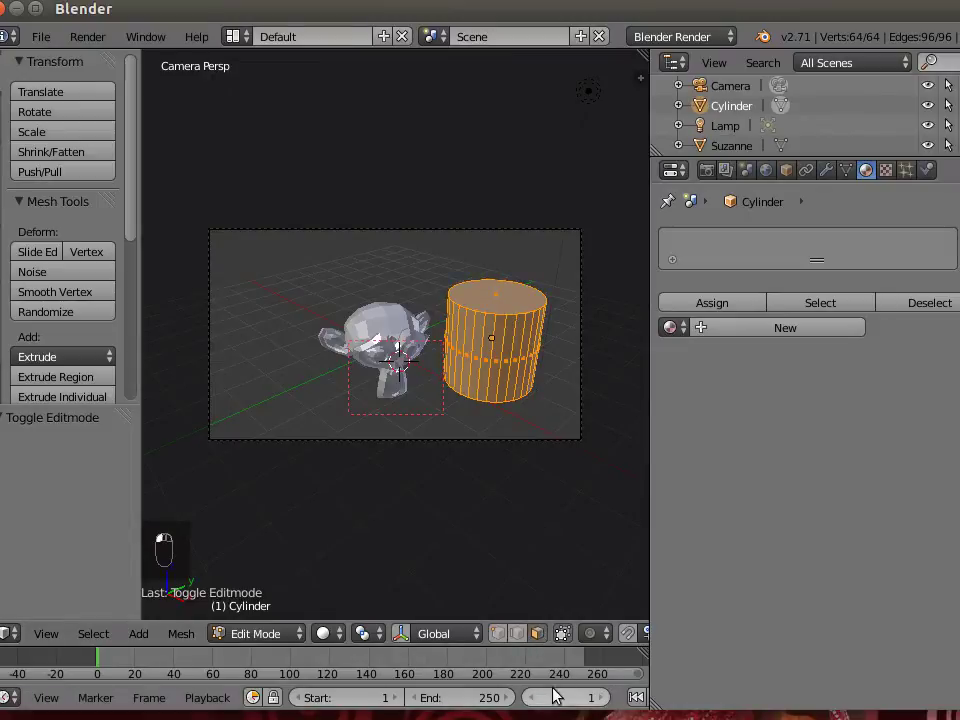
click(497, 633)
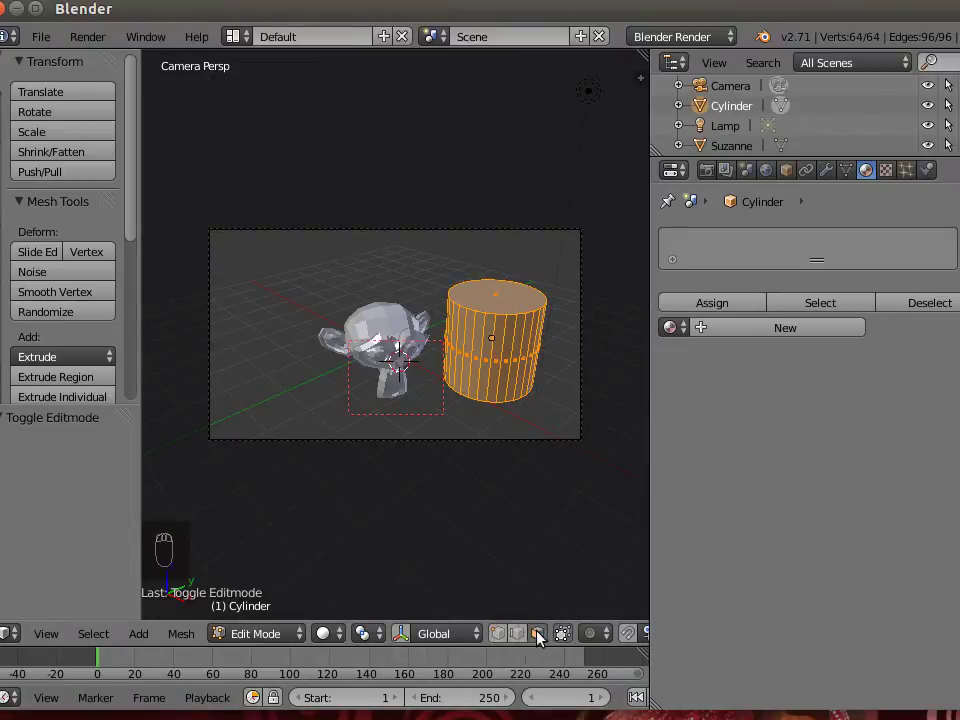
right_click(494, 297)
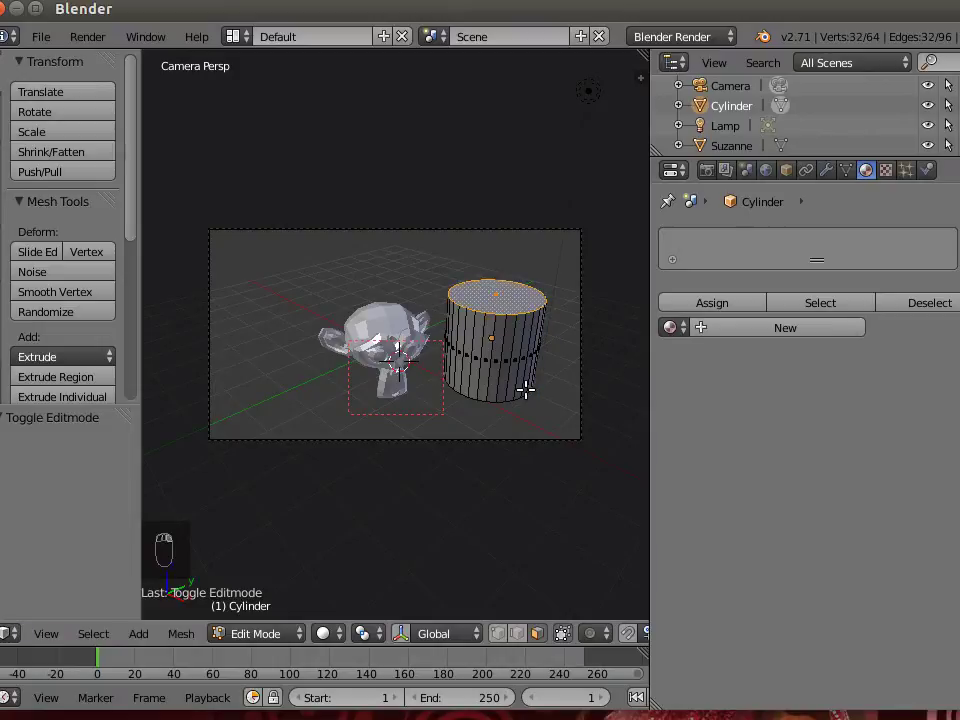
key(e)
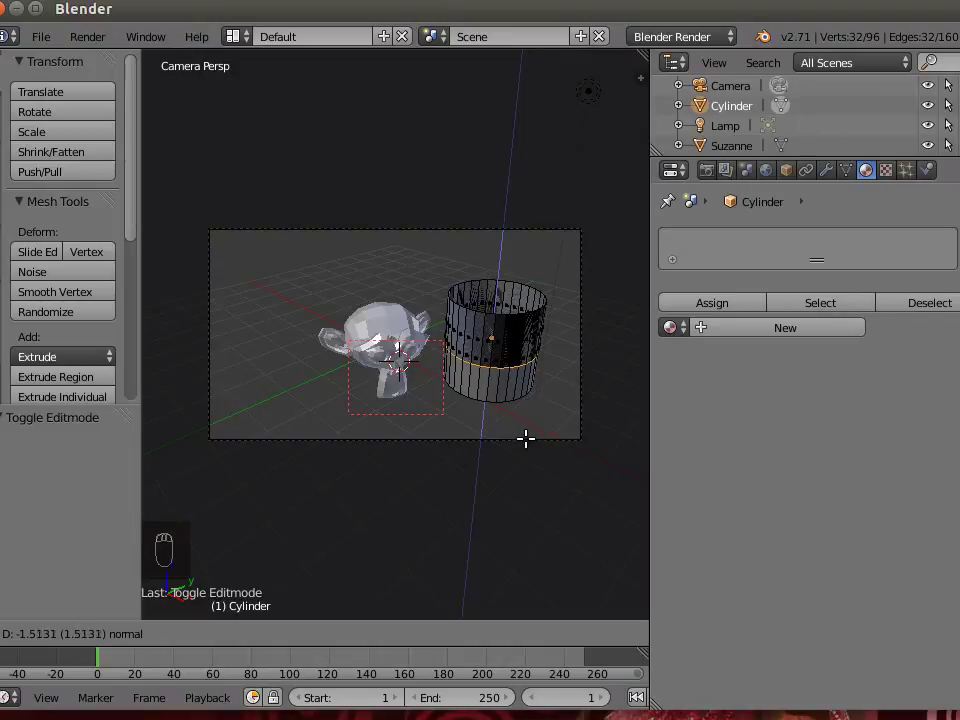
click(526, 438)
key(s)
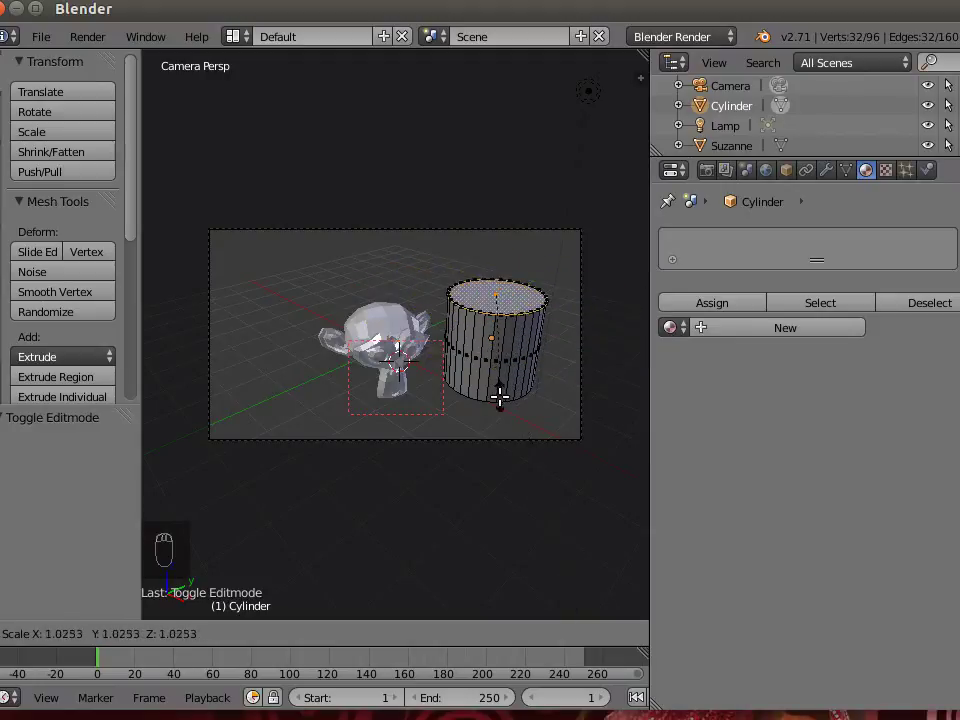
click(531, 497)
- Select three adjacent faces of the cylinder's rim together with the large cap face, and delete these faces
middle_drag(509, 417, 433, 486)
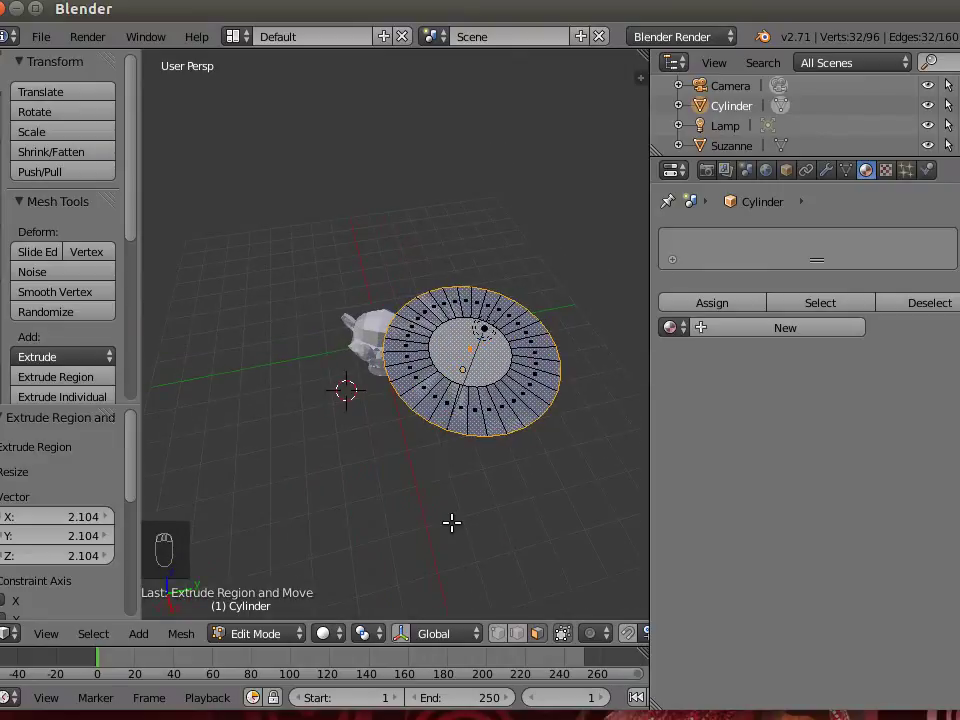
scroll(452, 521, up, 3)
scroll(452, 521, down, 4)
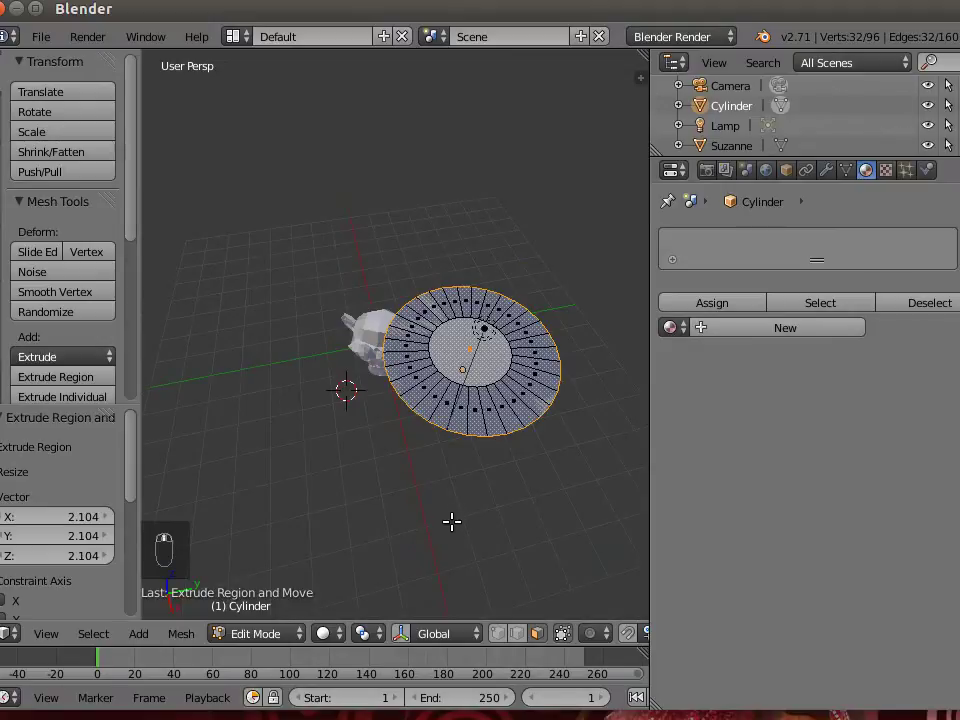
middle_drag(450, 521, 441, 521)
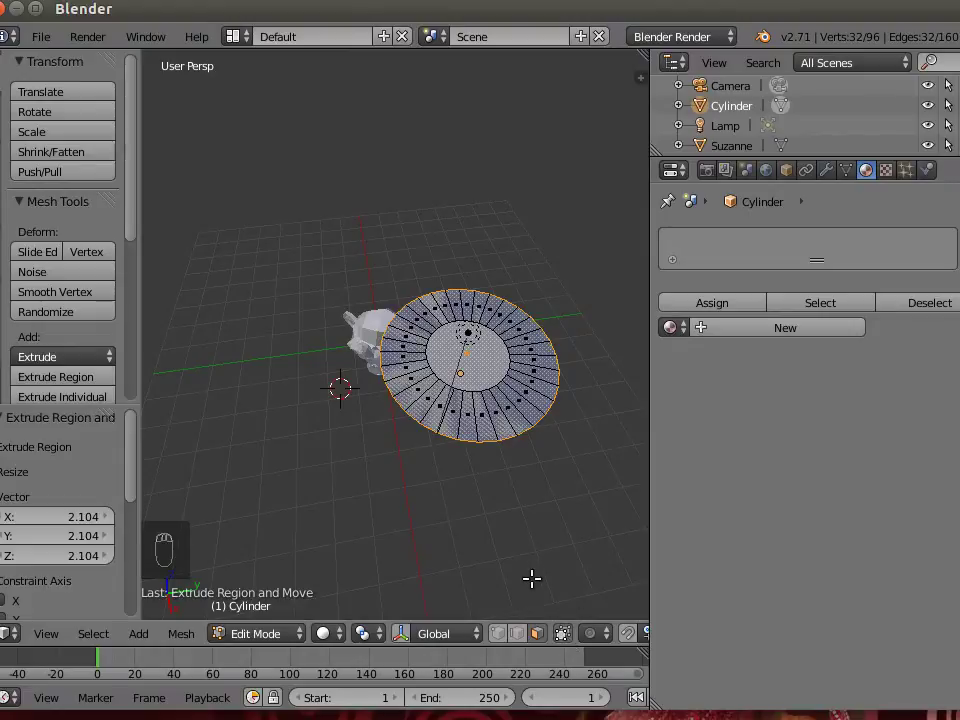
right_click(453, 405)
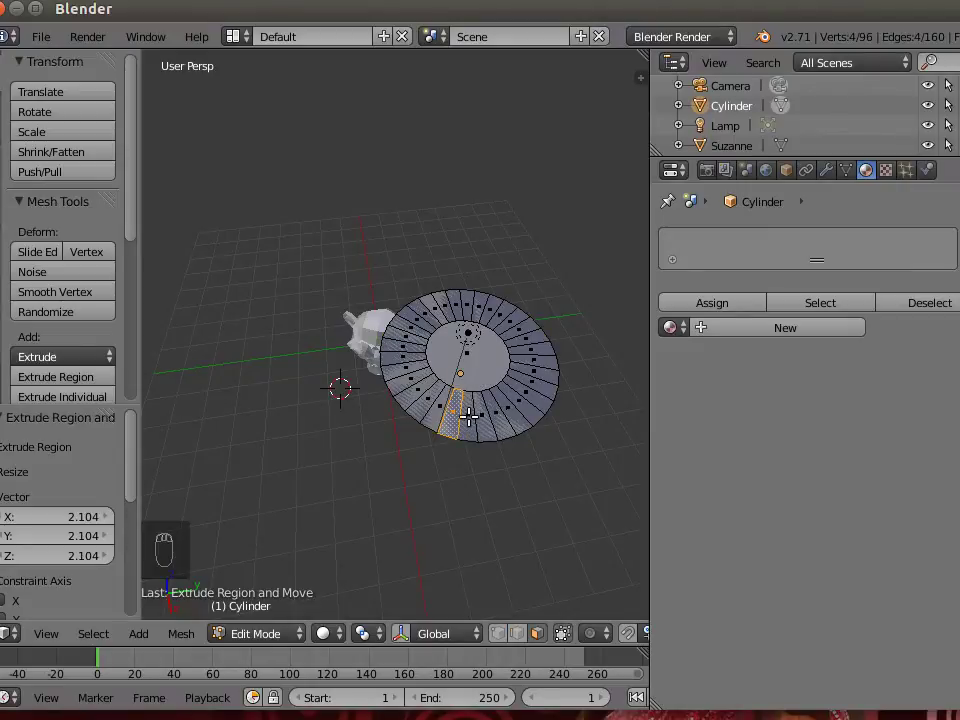
shift+right_click(471, 415)
shift+right_click(468, 406)
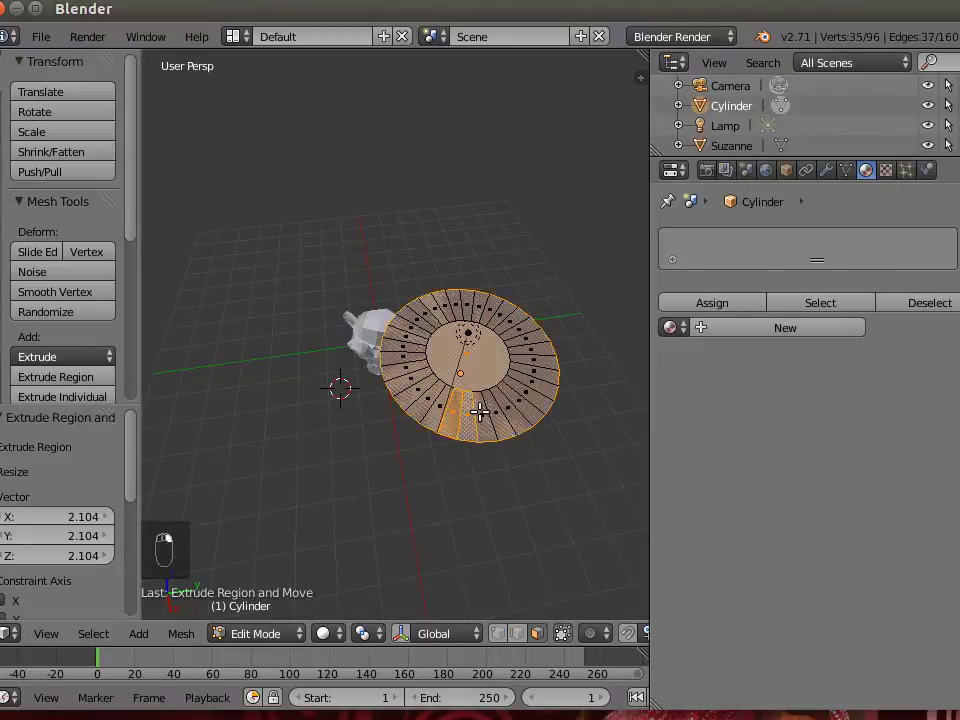
shift+right_click(487, 413)
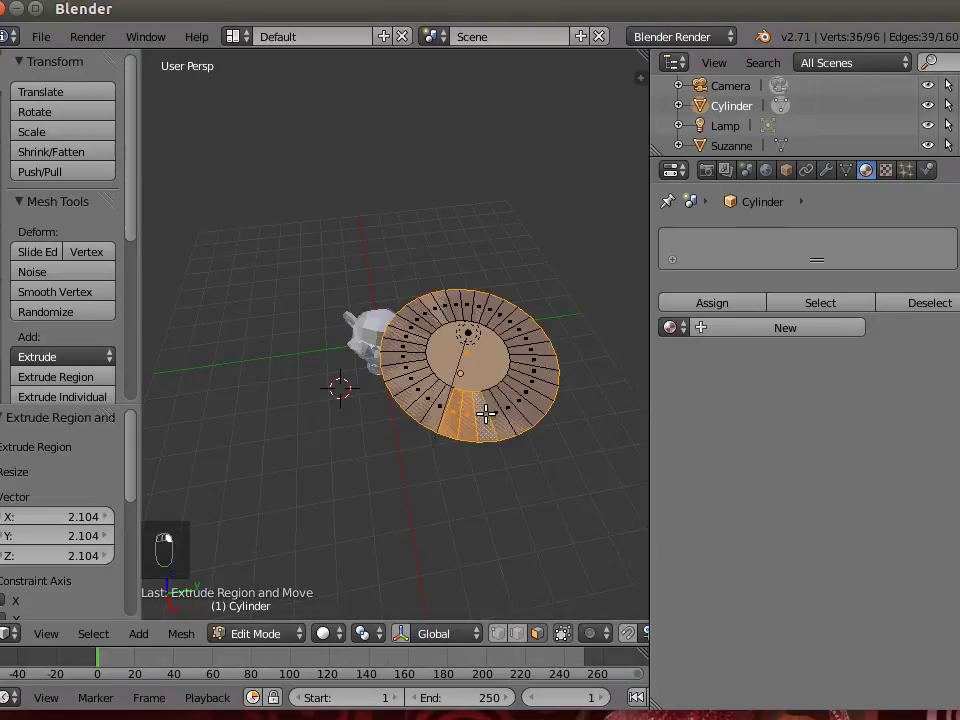
key(x)
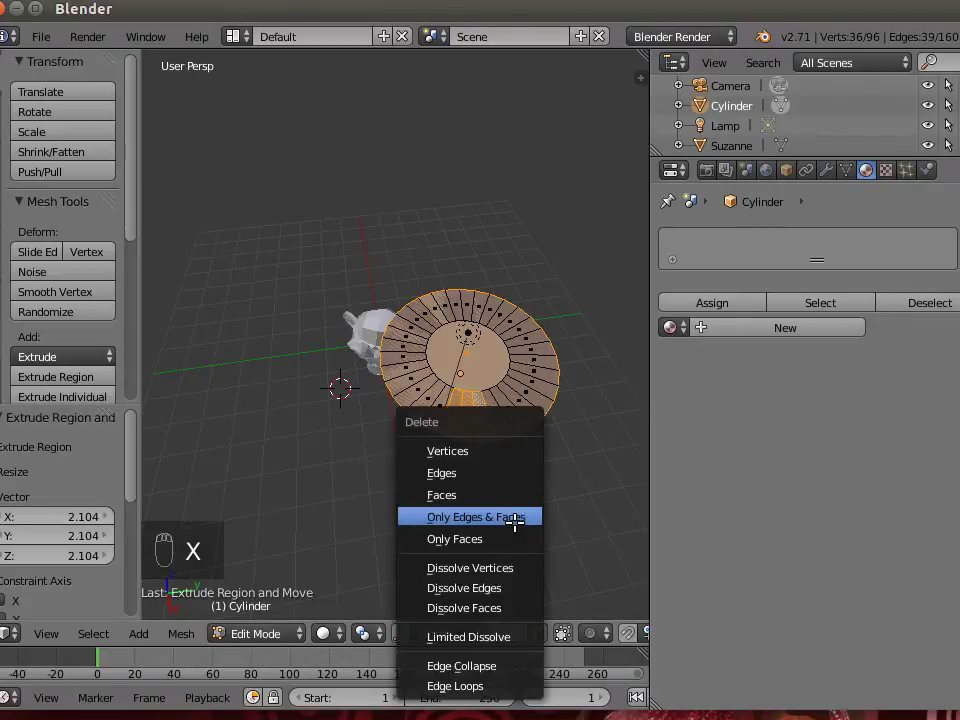
click(502, 494)
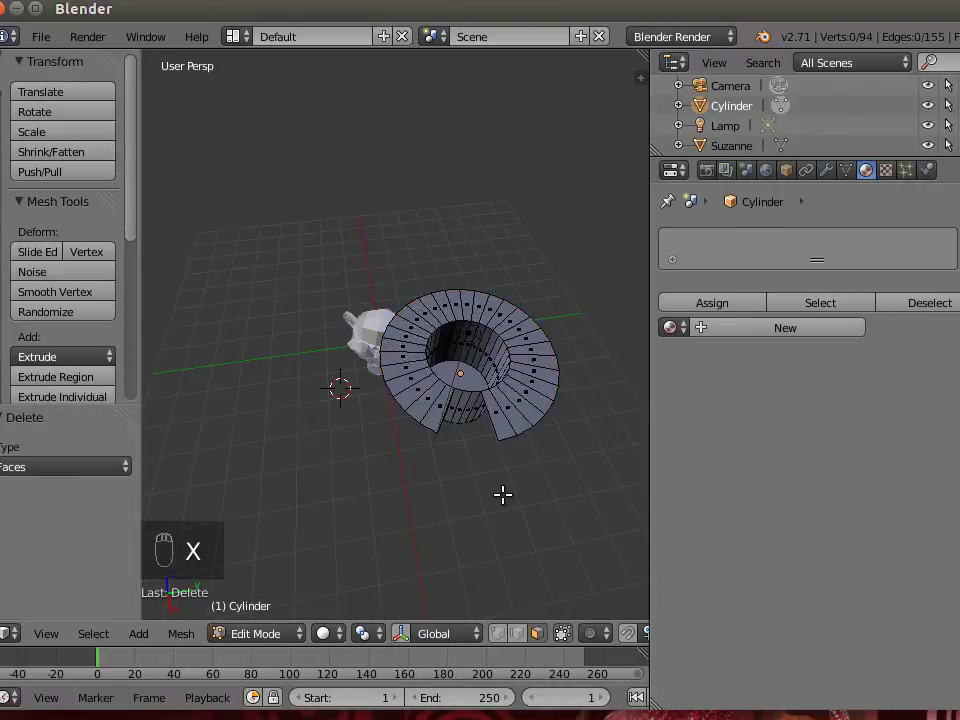
middle_drag(489, 501, 456, 476)
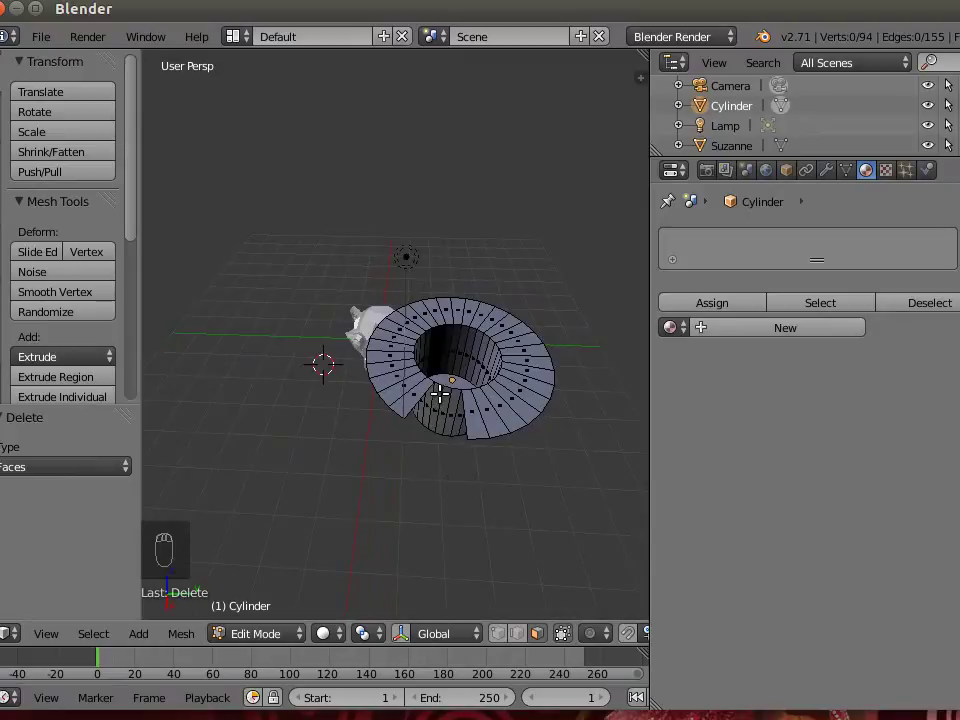
- Using vertex selection, extrude an inner-edge vertex inside the rim's gap by about 2.699 along the X axis
click(499, 646)
right_click(443, 383)
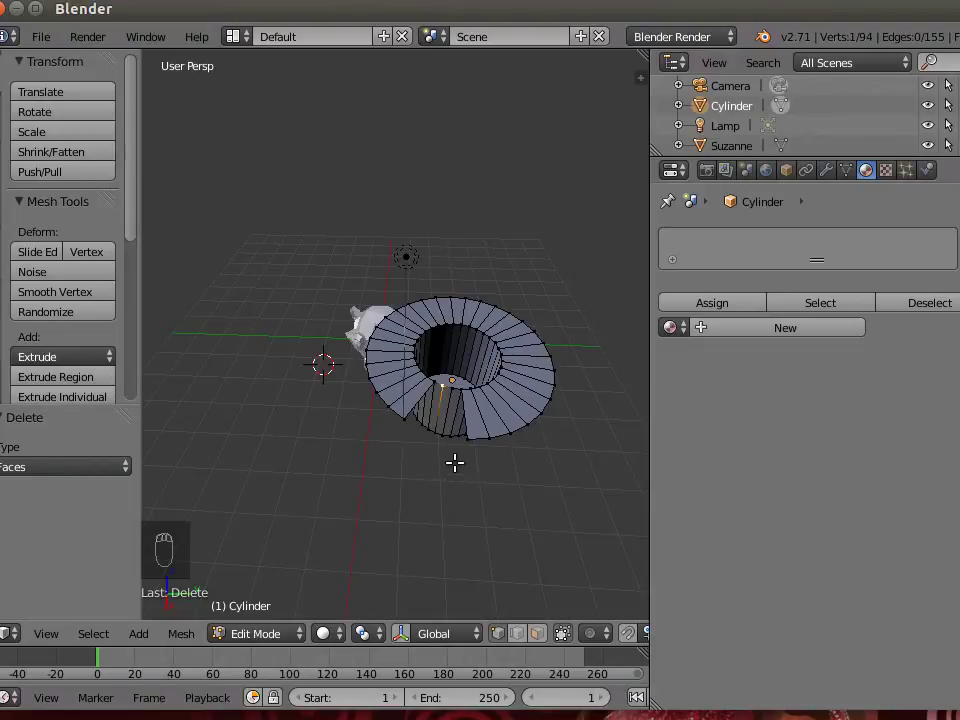
key(e)
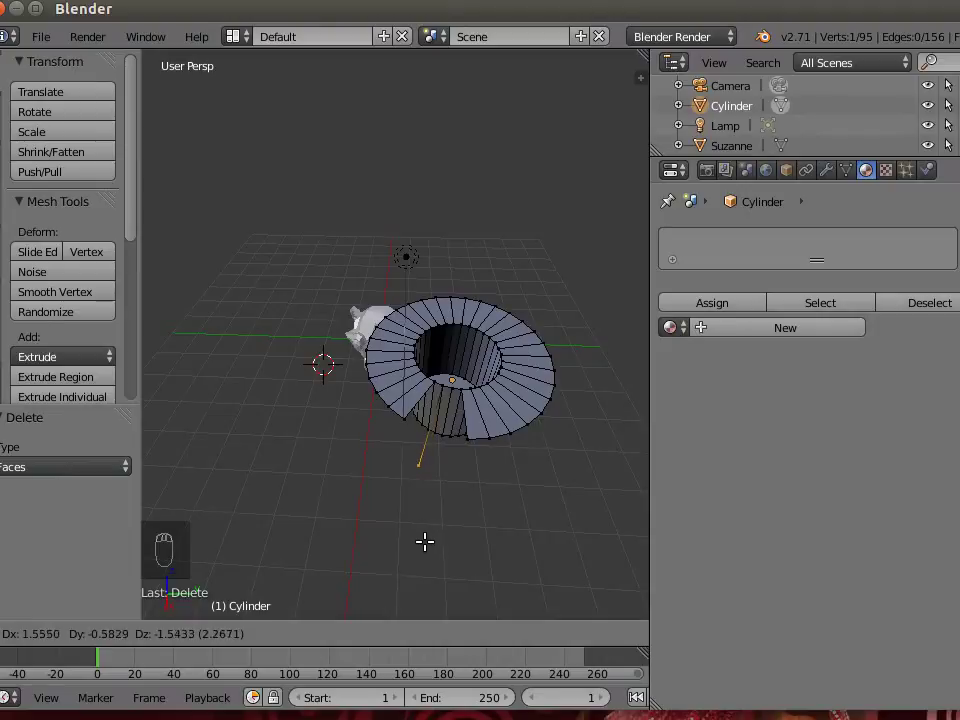
key(x)
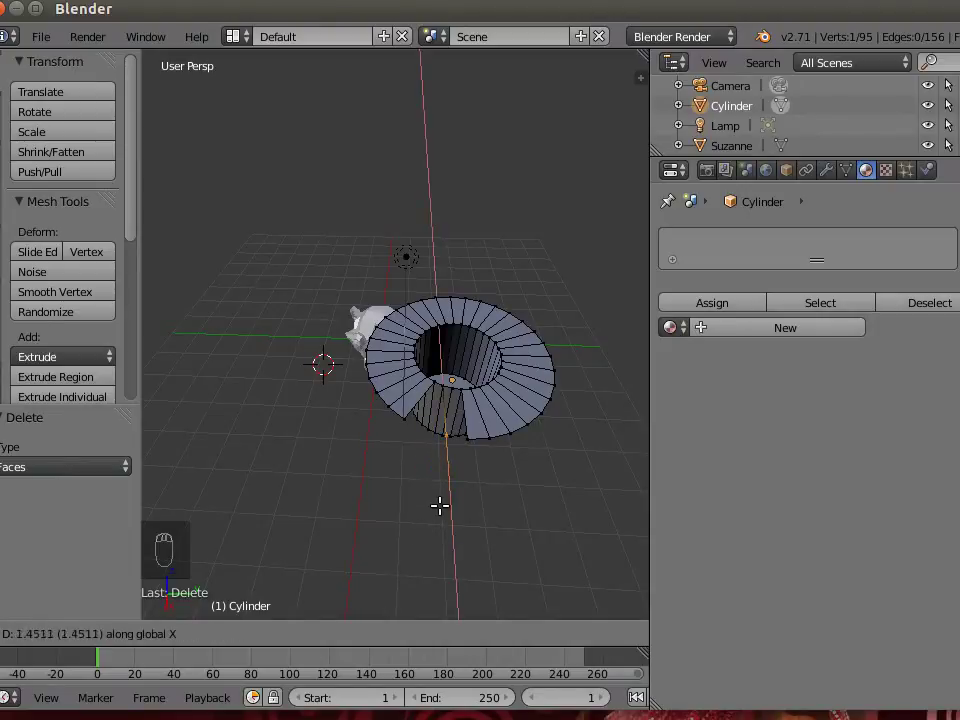
click(438, 566)
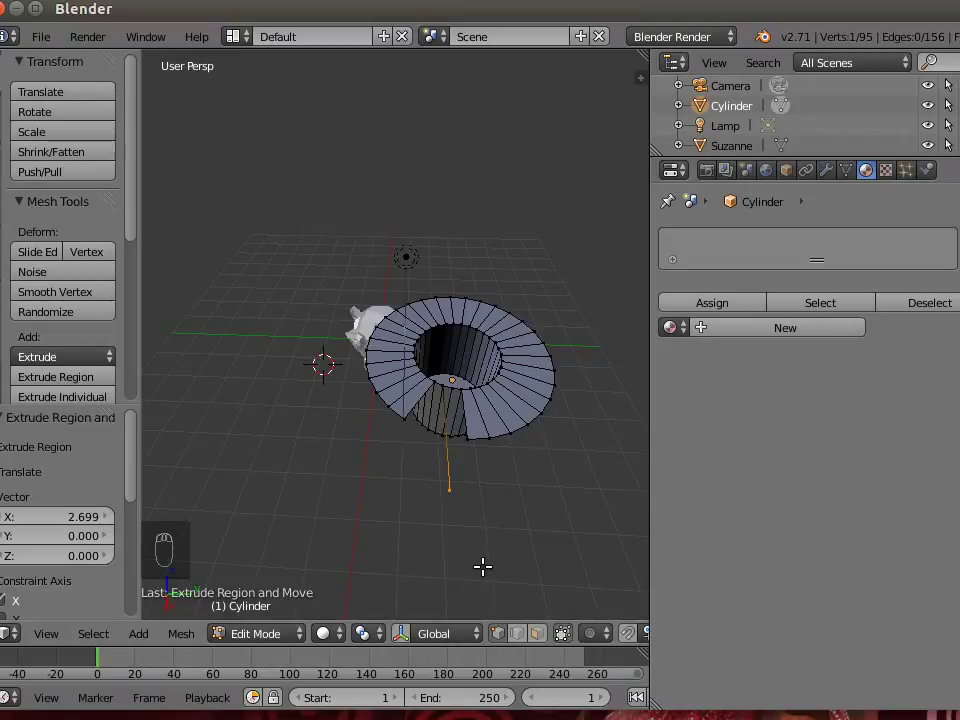
- Add the gap's outer corner vertex and the two adjacent inner-edge vertices to the selected extruded vertex, and fill the four with a face
right_click(405, 418)
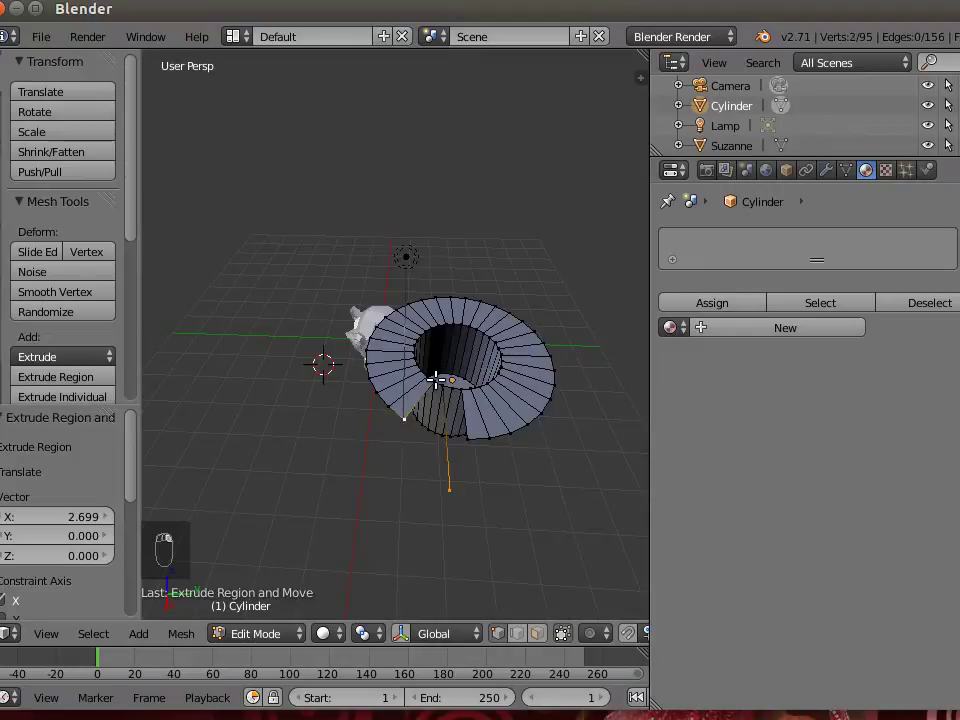
shift+right_click(441, 386)
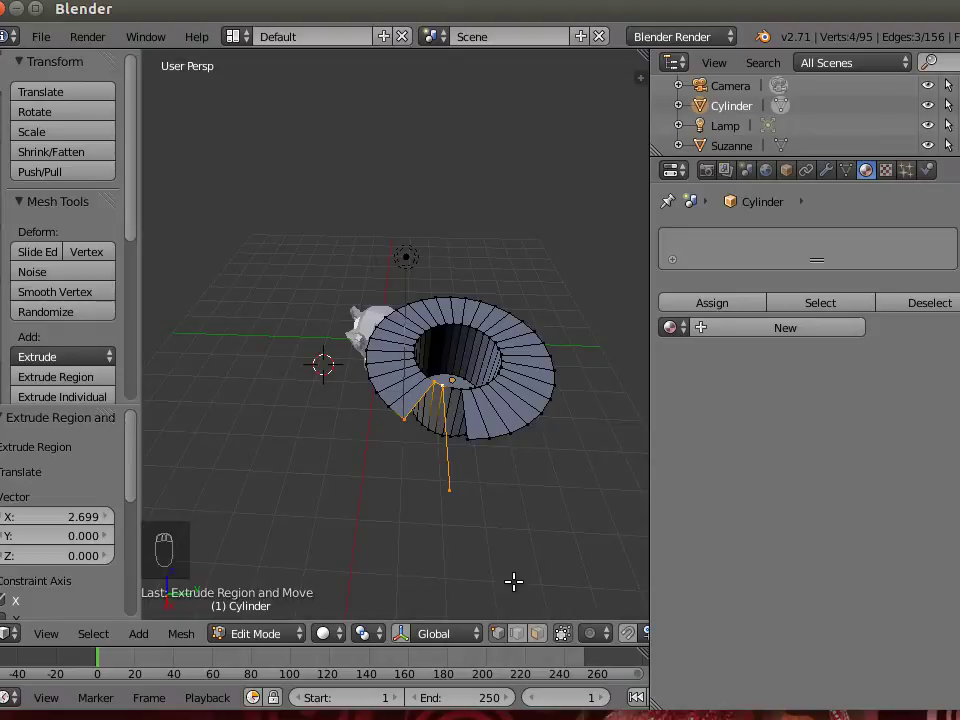
key(f)
middle_drag(514, 575, 431, 544)
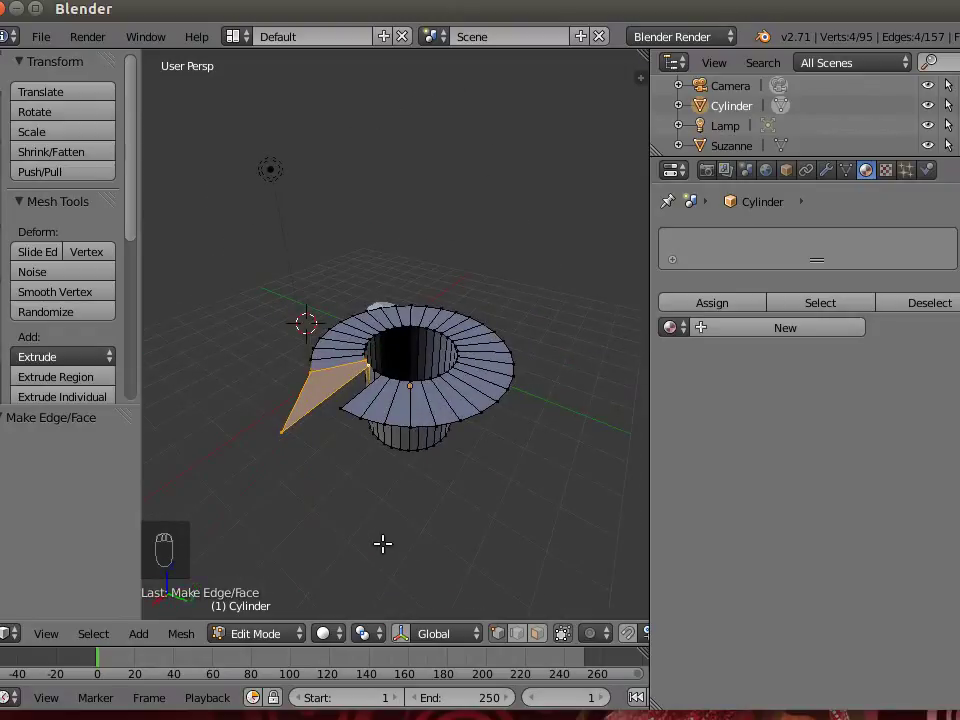
middle_drag(384, 543, 407, 538)
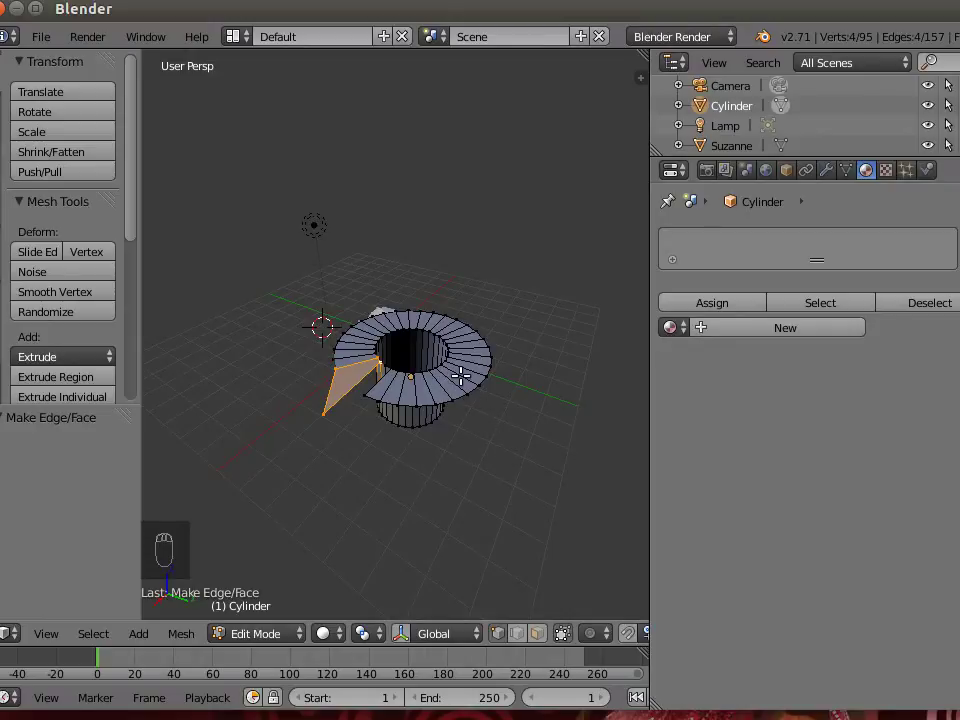
- Using face selection, circle-select a contiguous section of rim faces opposite the gap and separate the selection into a new mesh
key(c)
scroll(480, 380, up, 3)
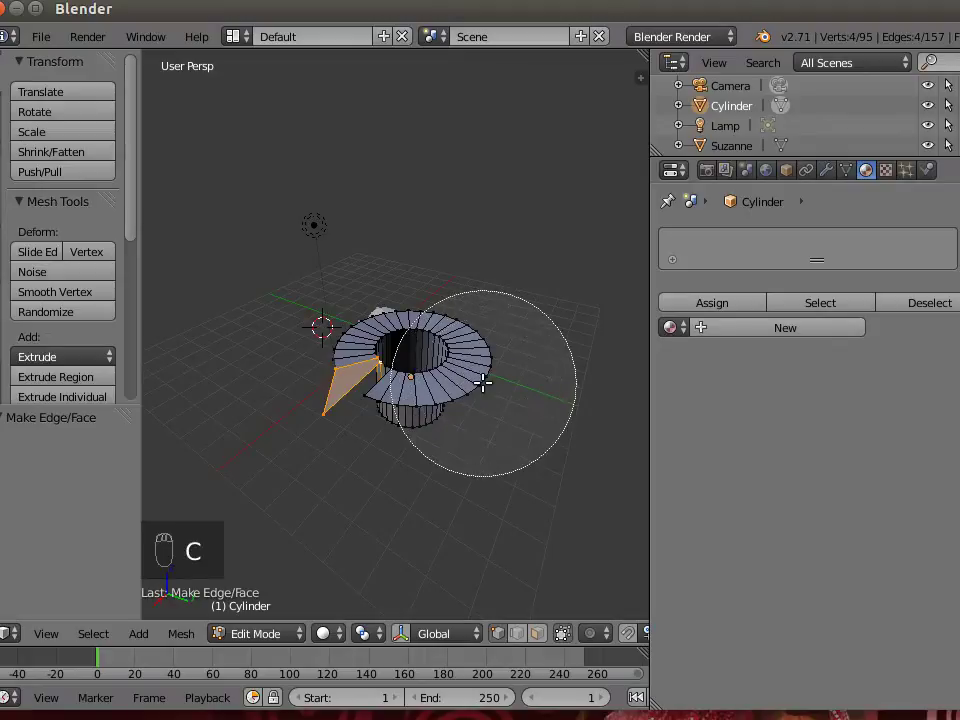
right_click(538, 634)
click(538, 634)
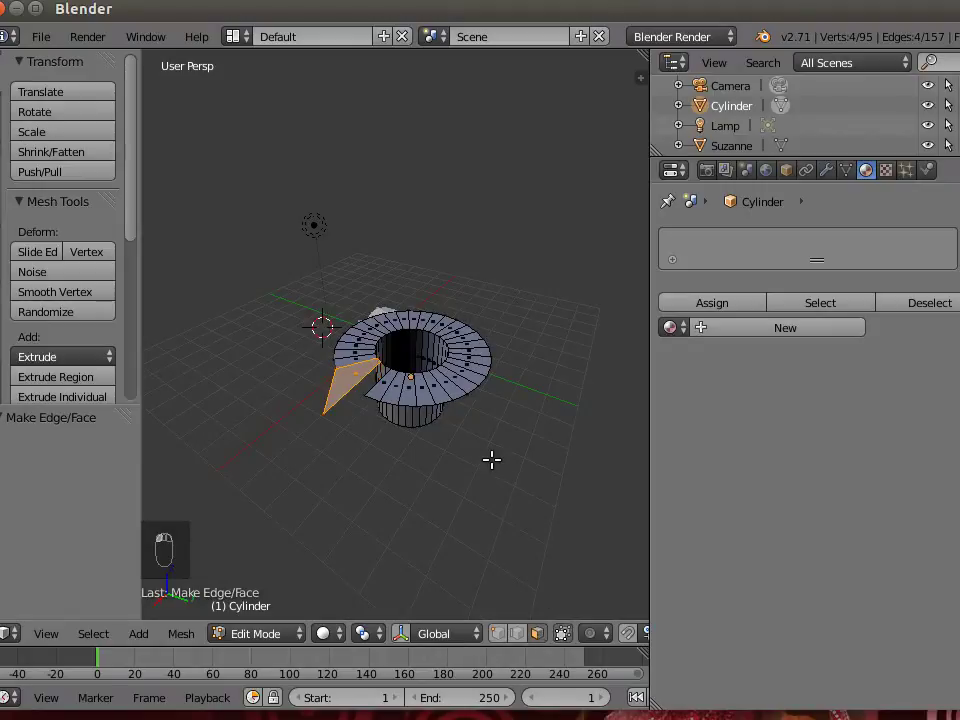
key(a)
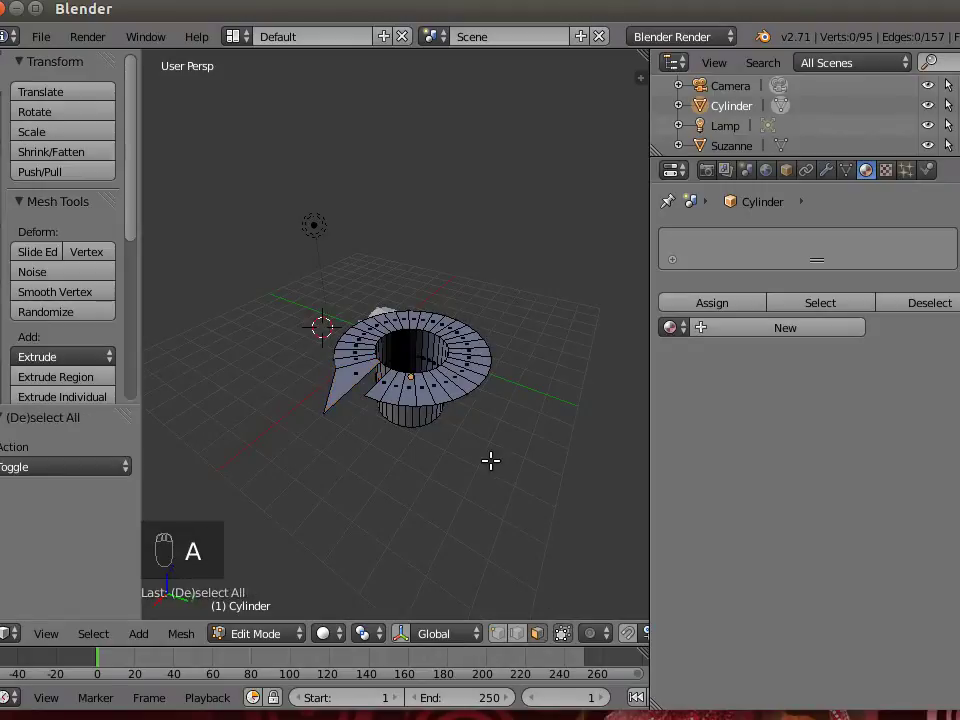
key(c)
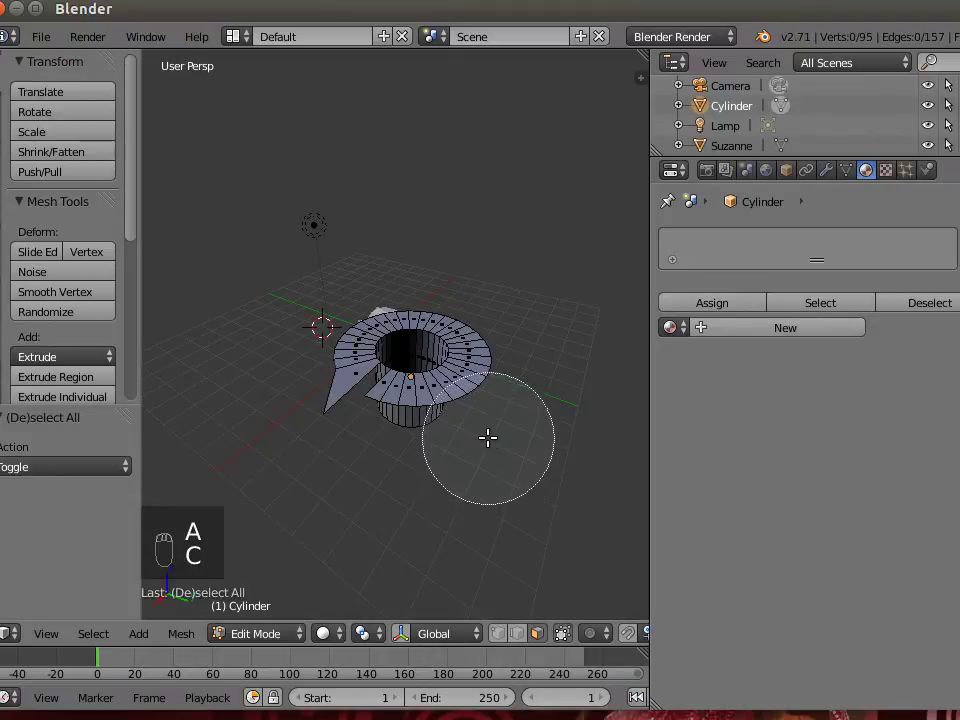
scroll(488, 437, down, 5)
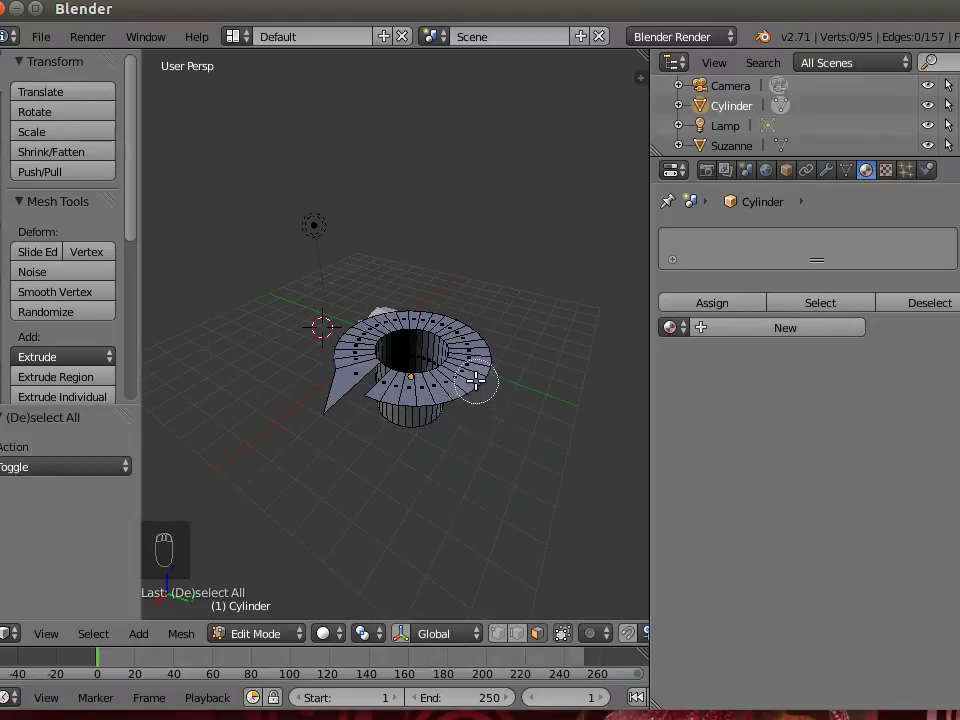
mouse_move(469, 380)
mouse_down()
mouse_move(480, 326)
mouse_move(459, 313)
mouse_move(476, 313)
mouse_up()
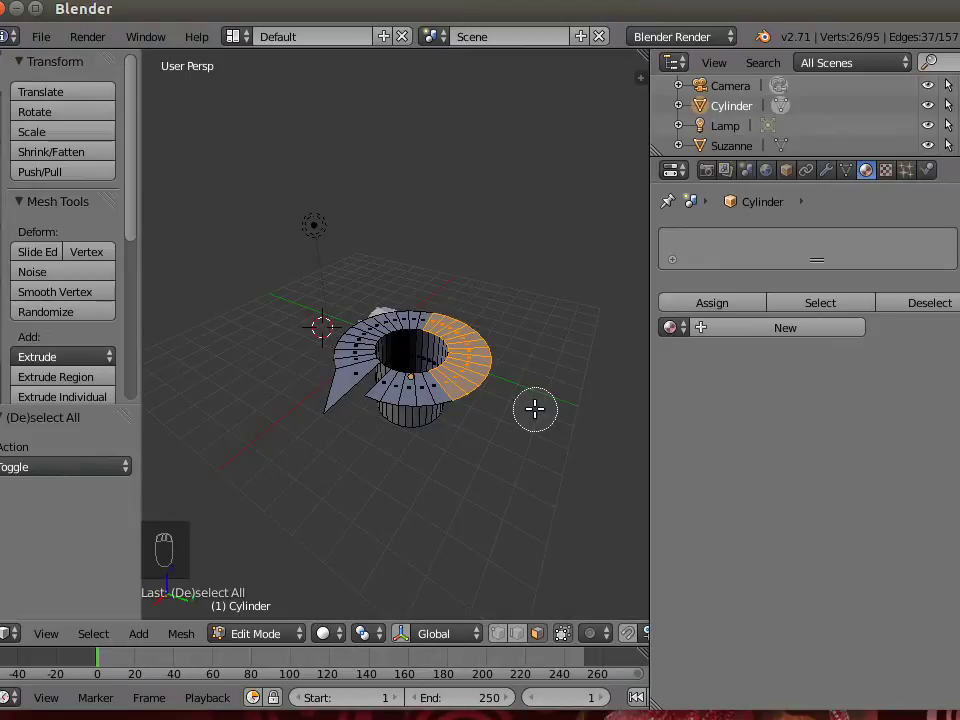
key(Escape)
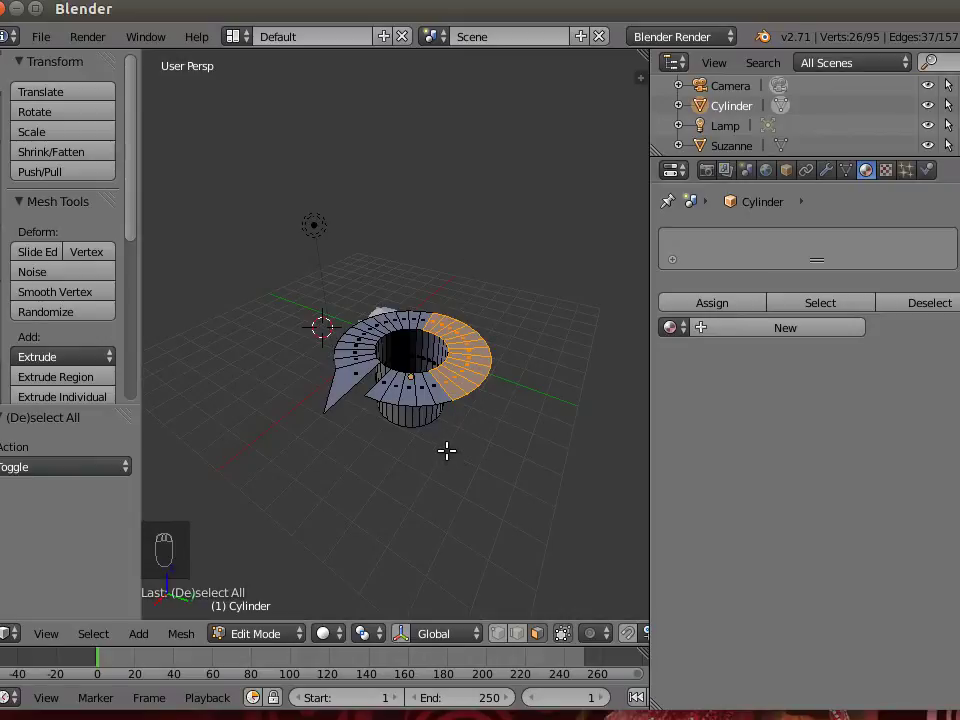
key(p)
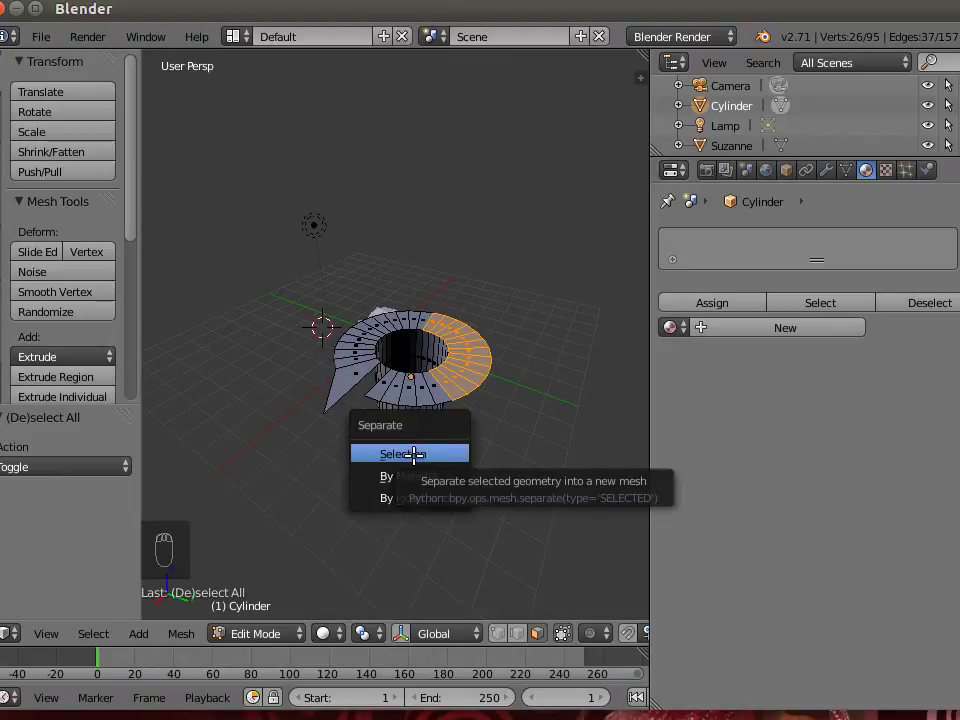
click(414, 454)
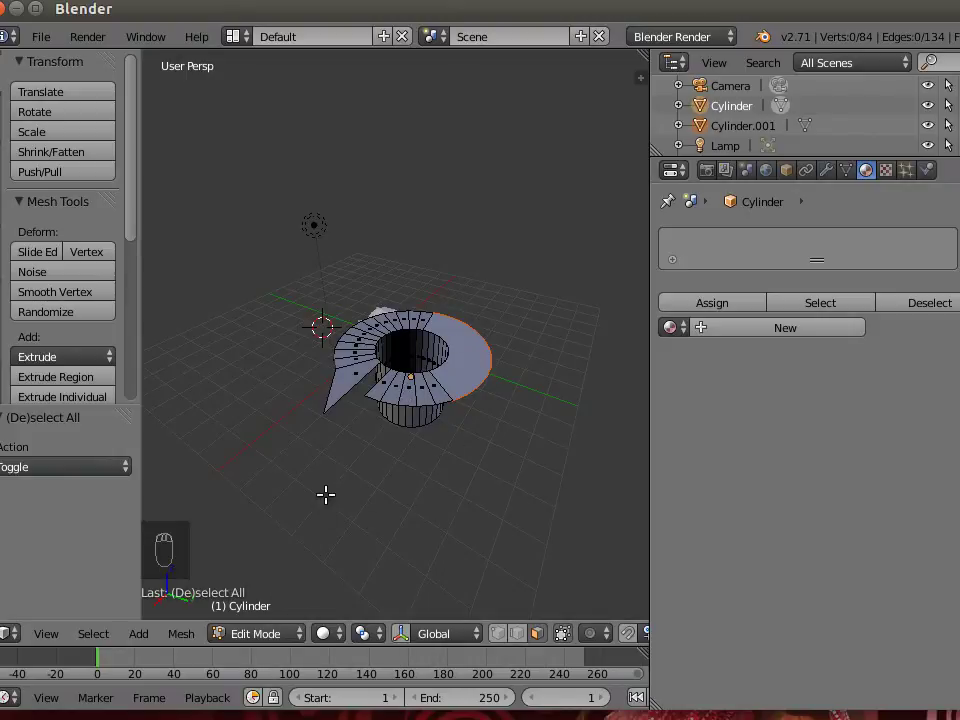
- Return to Object Mode and raise the separated rim piece by about 2.869 along the Z axis
key(Tab)
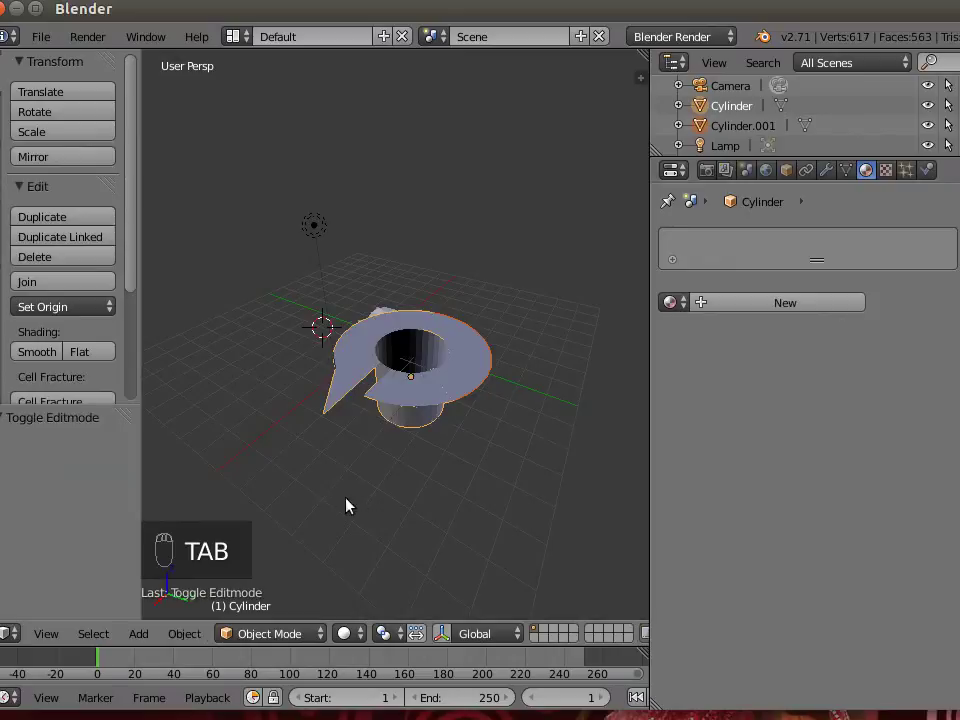
right_click(476, 369)
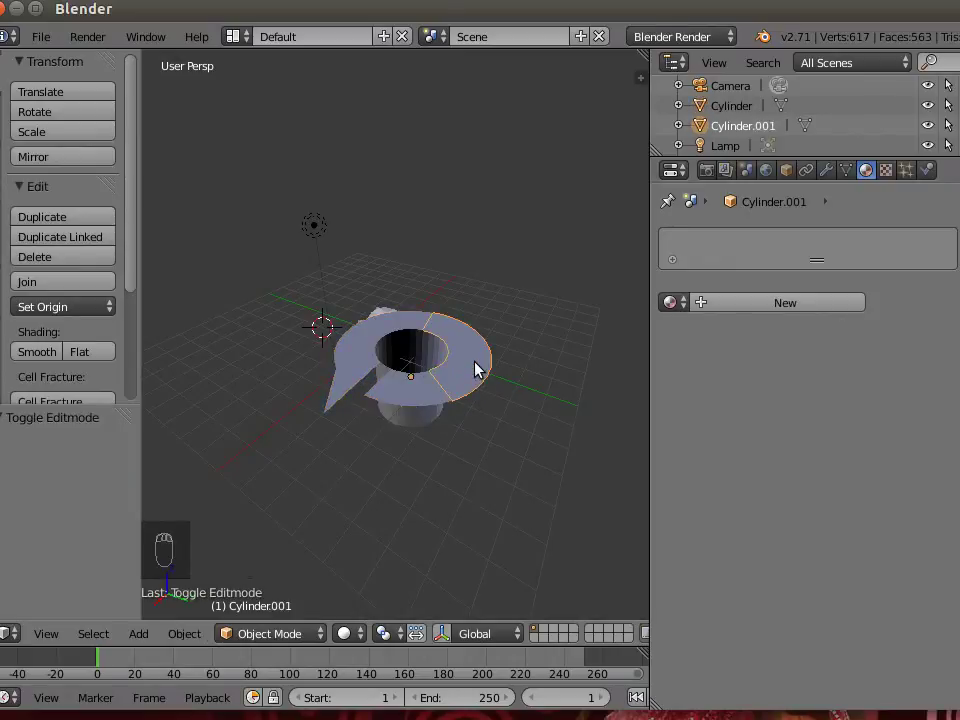
key(g)
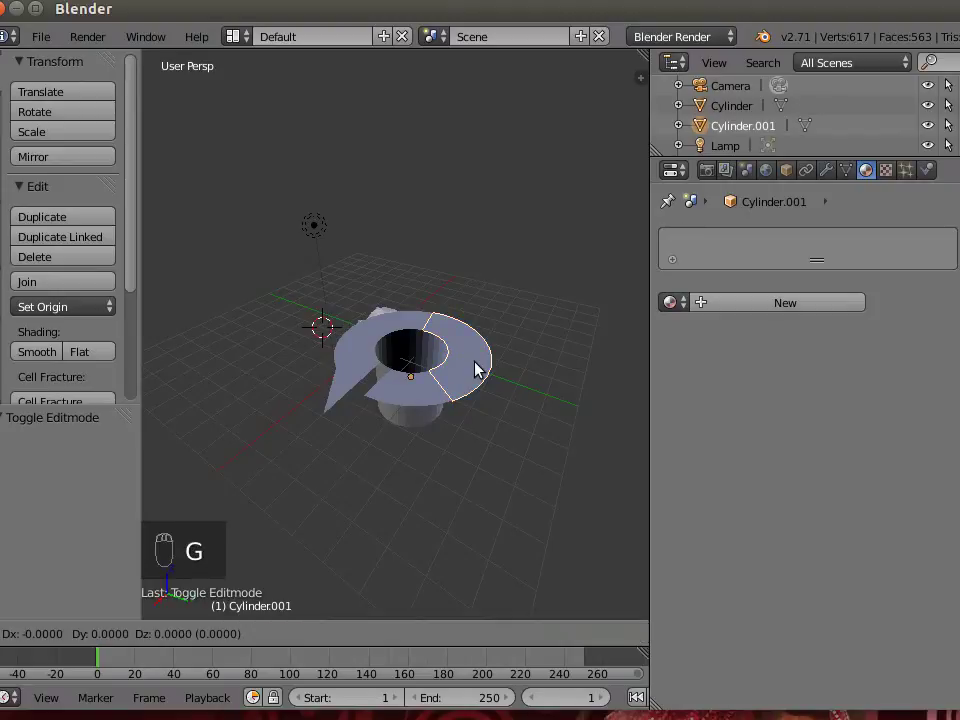
key(z)
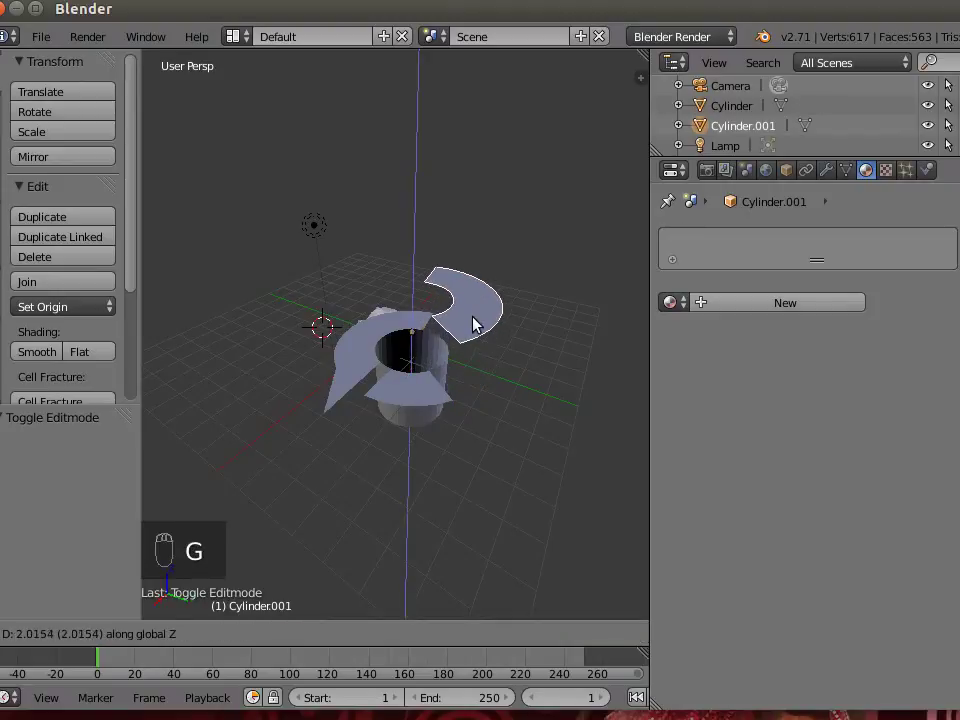
click(476, 302)
middle_drag(487, 482, 500, 505)
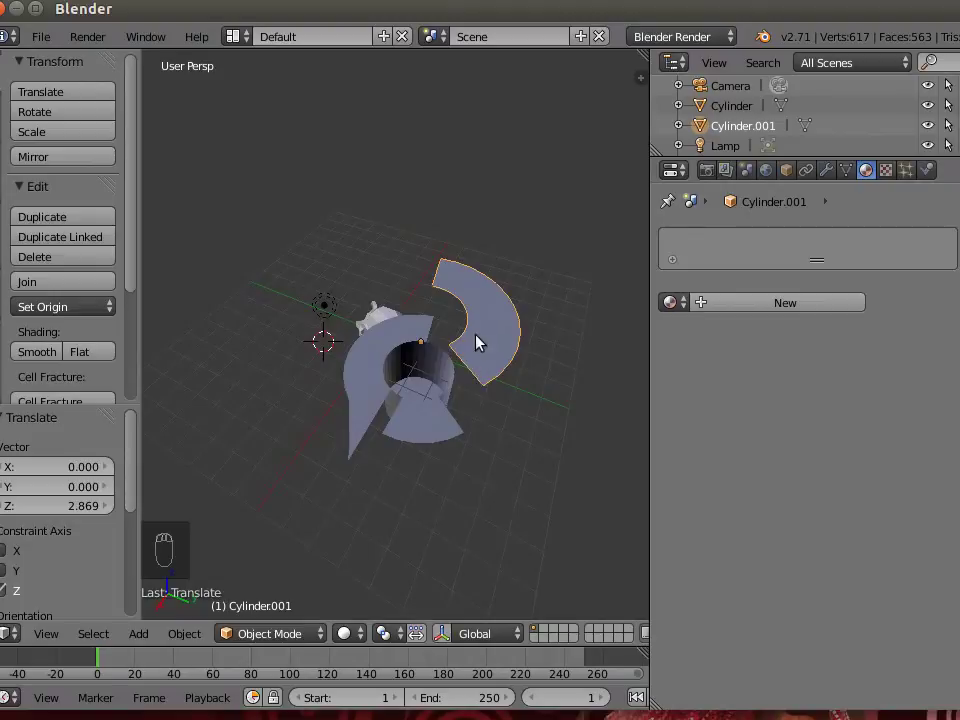
- Select the monkey head together with the cylinder as the active object, and join them into one object
middle_drag(439, 437, 372, 337)
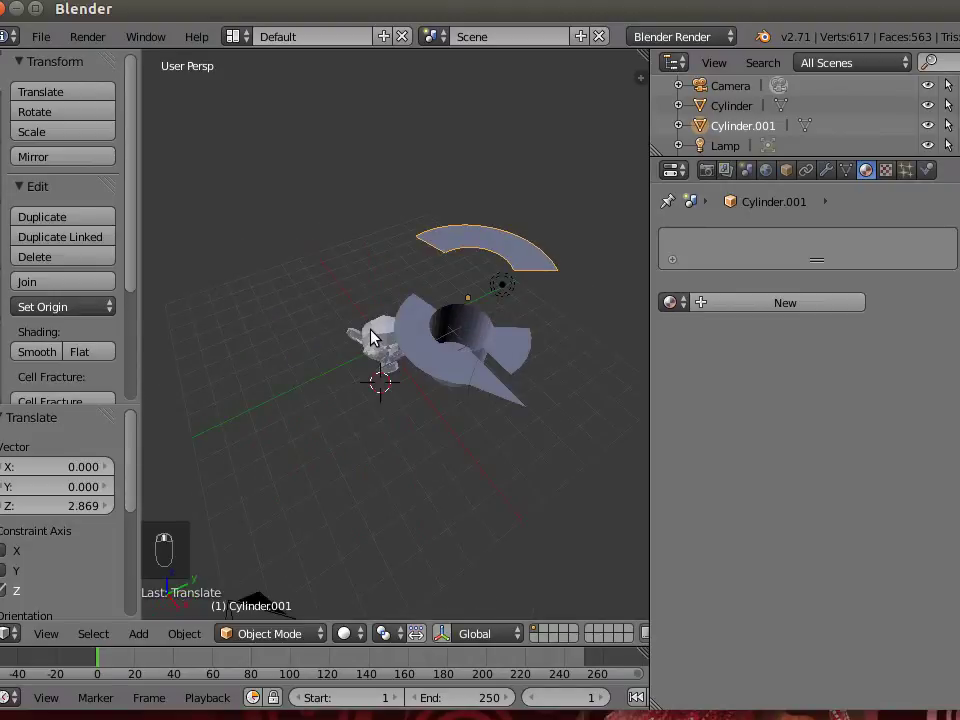
right_click(372, 337)
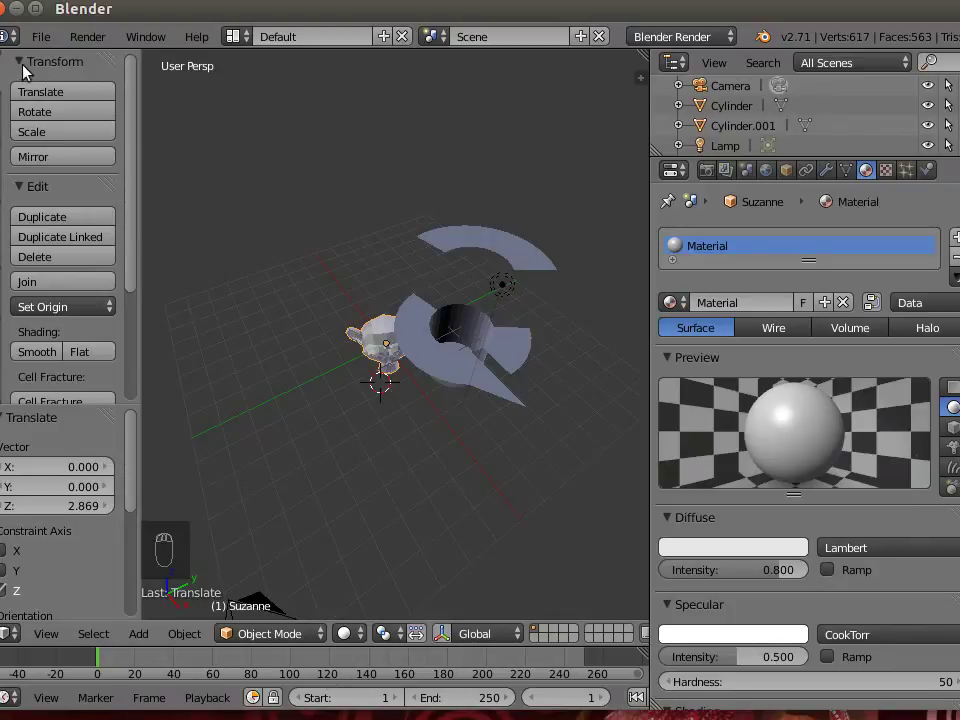
scroll(50, 95, down, 2)
scroll(63, 205, down, 2)
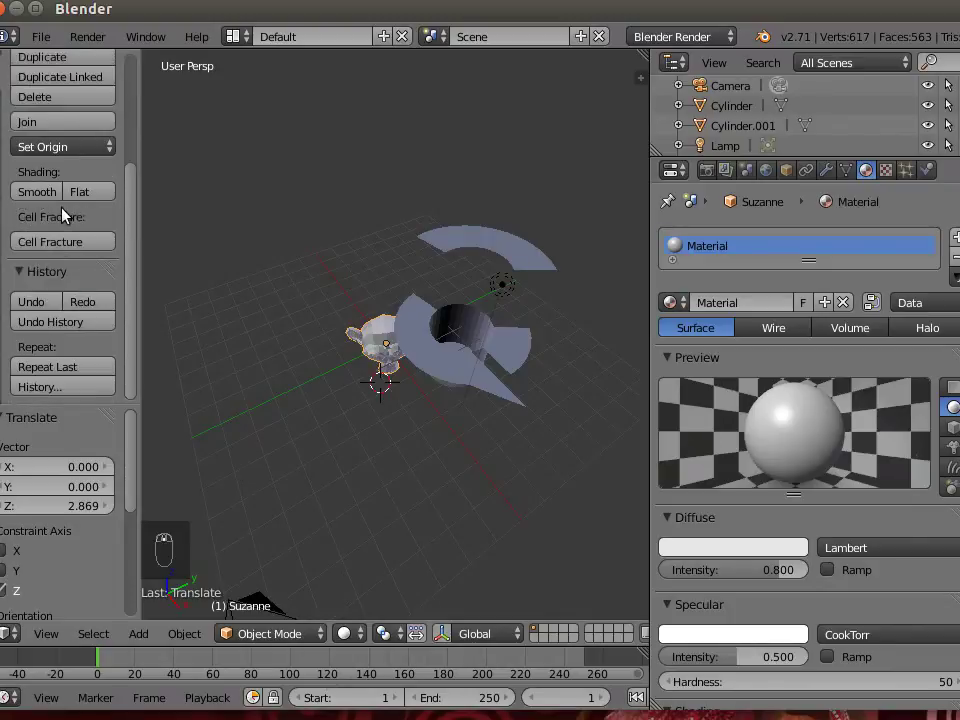
scroll(75, 238, up, 2)
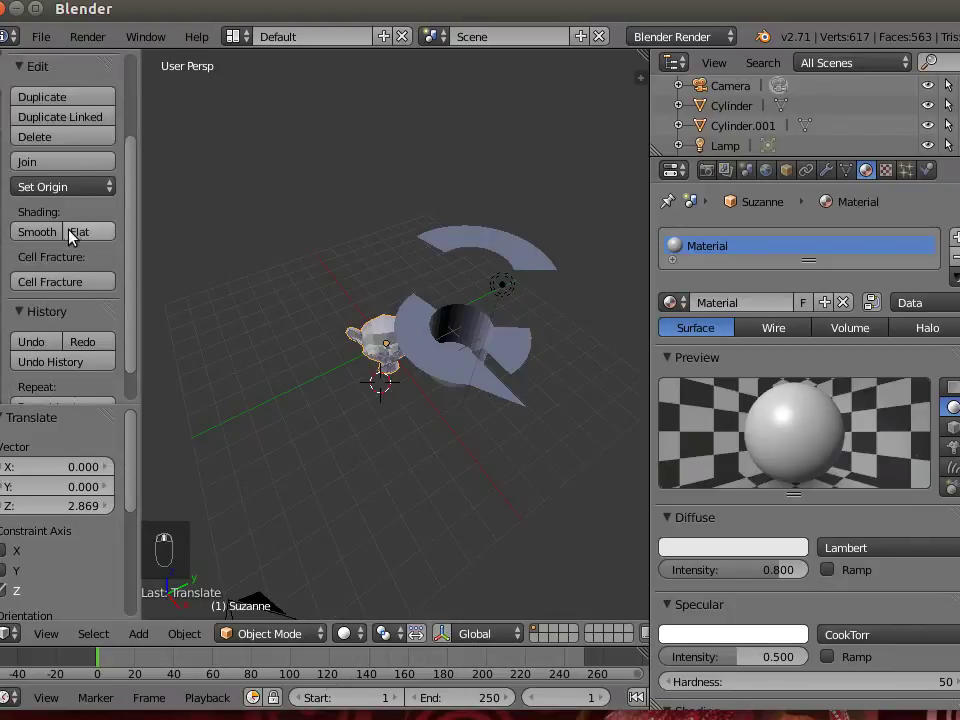
right_click(416, 360)
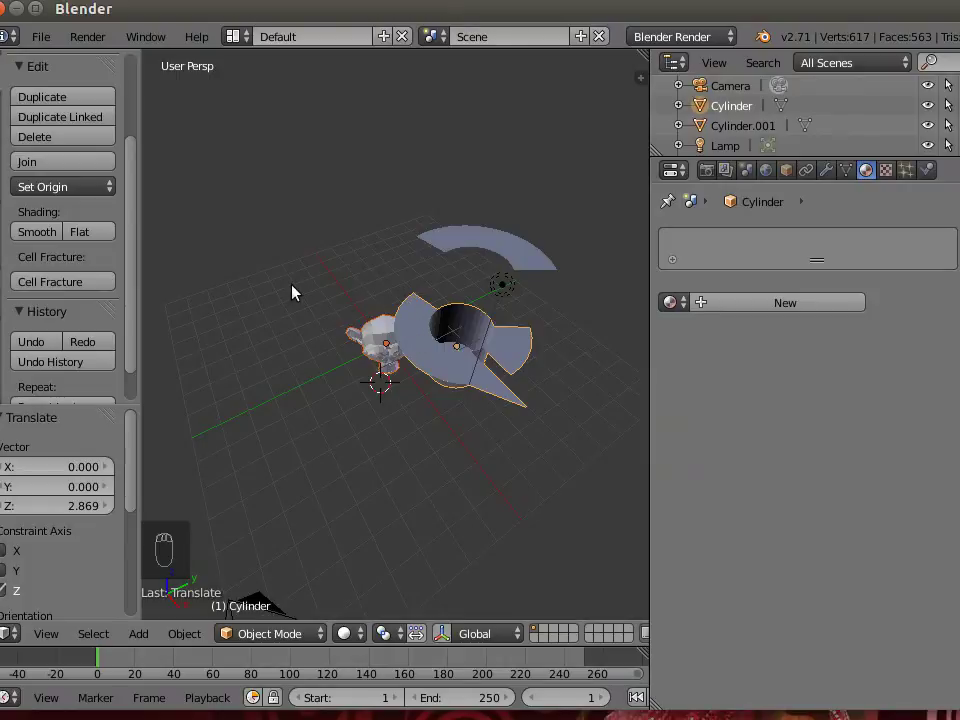
click(79, 162)
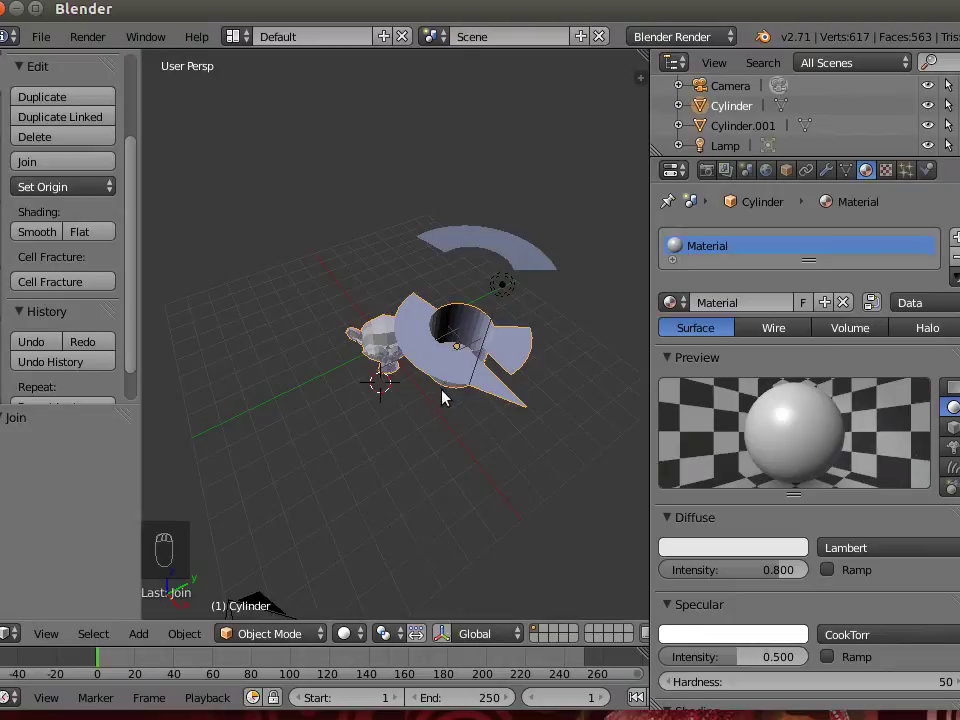
- Select the separated rim piece, reselect the joined cylinder and monkey head, and try moving them as one object
right_click(503, 251)
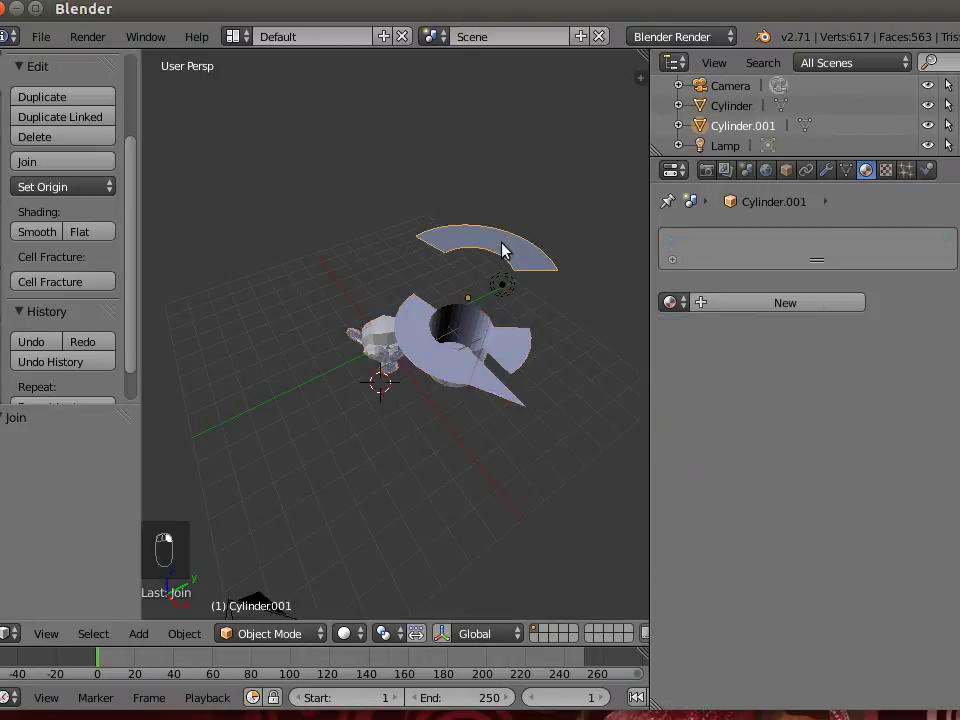
right_click(448, 363)
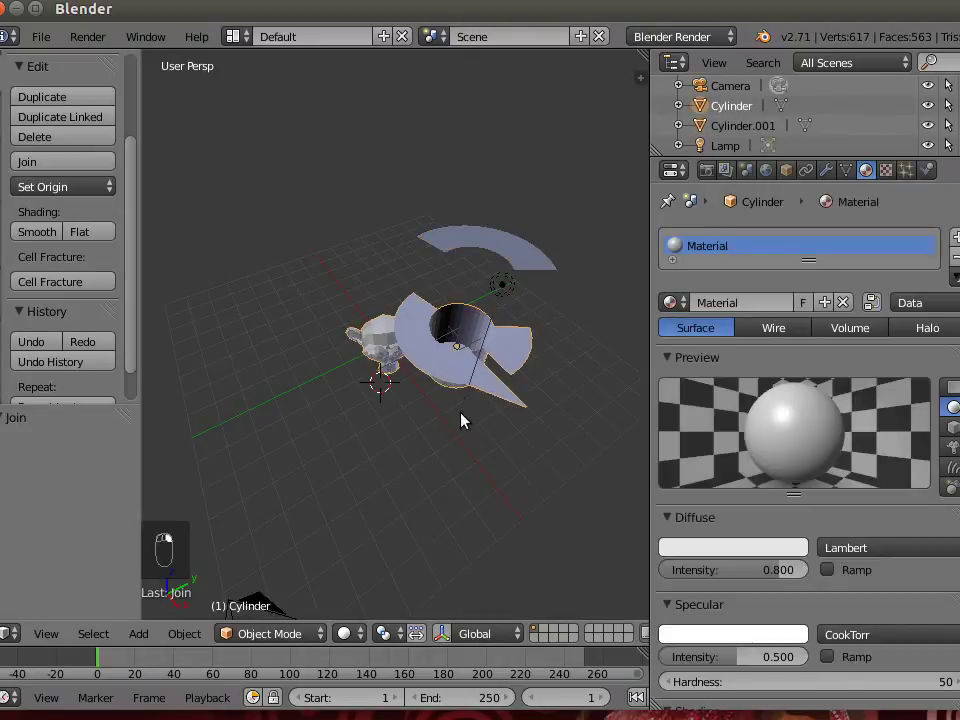
key(g)
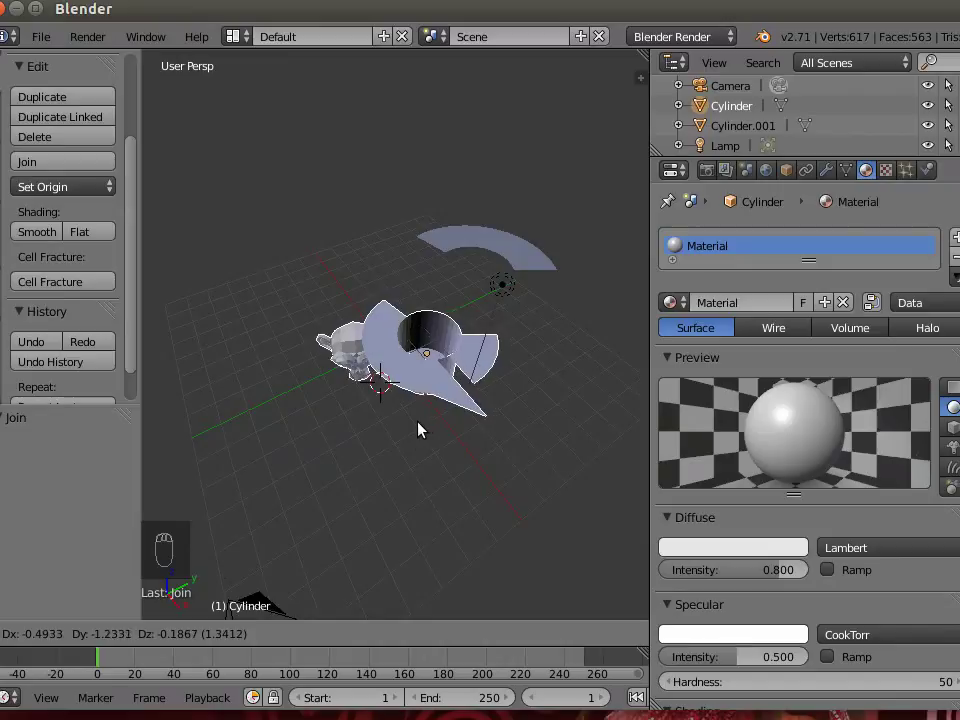
click(418, 430)
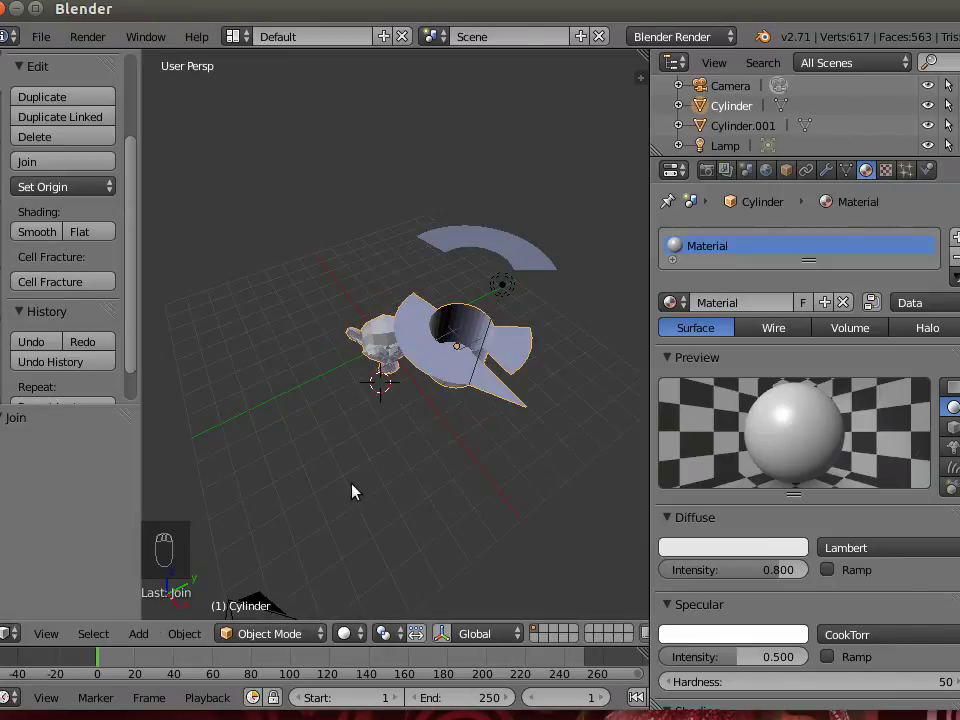
- Switch the joined cylinder and monkey head to Edit Mode and examine their combined mesh from several angles
key(Tab)
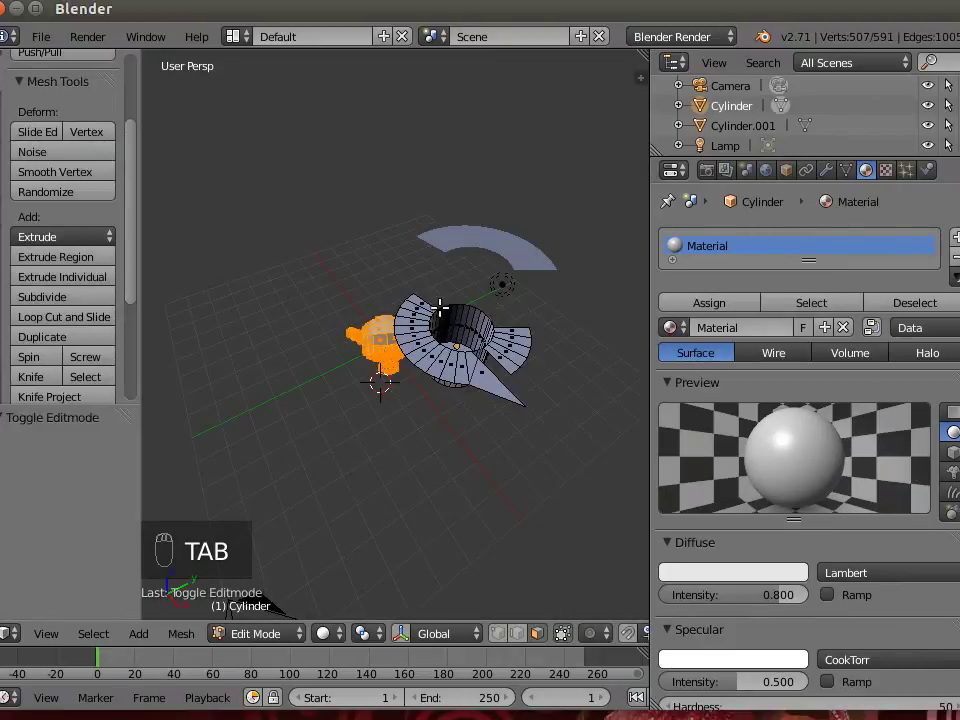
middle_drag(450, 444, 476, 424)
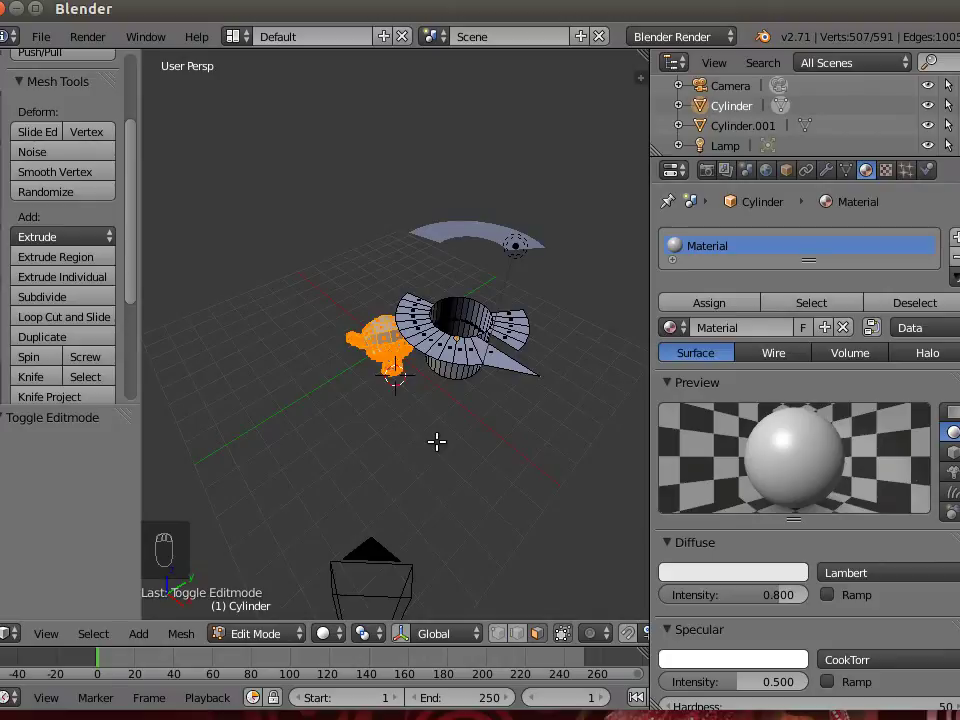
middle_drag(442, 443, 320, 413)
middle_drag(390, 498, 411, 400)
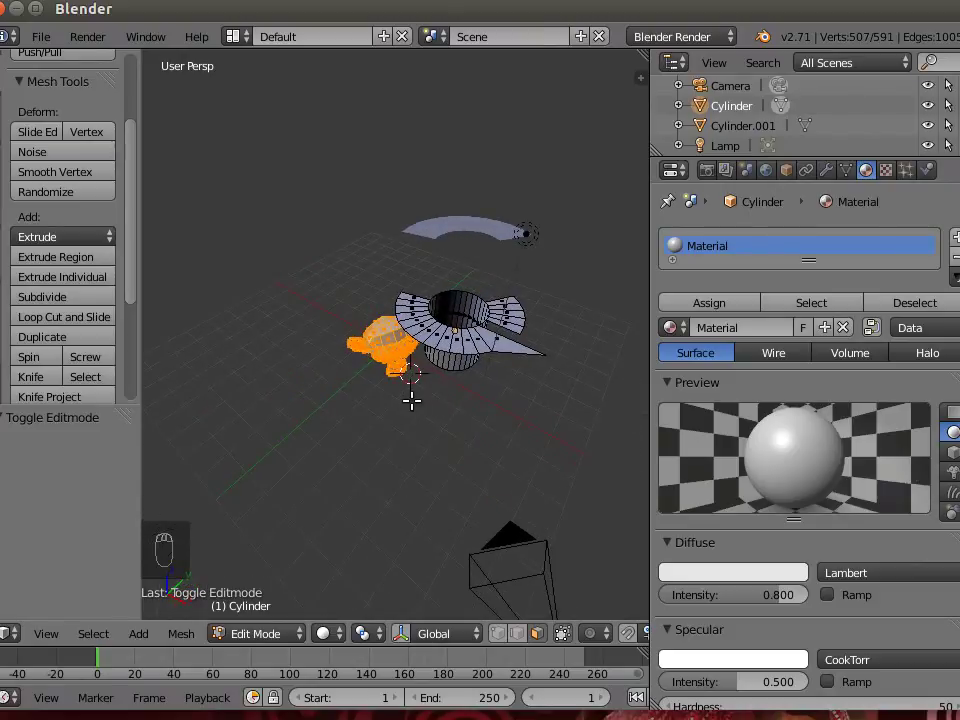
- Separate the joined cylinder and monkey head mesh by loose parts, and return to Object Mode
key(p)
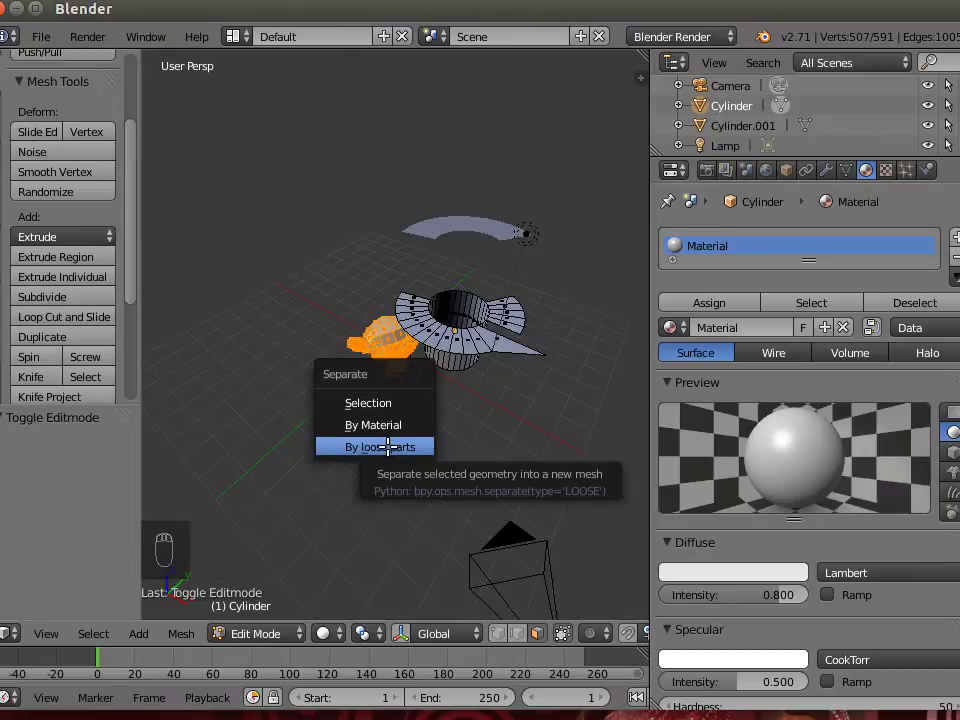
click(388, 447)
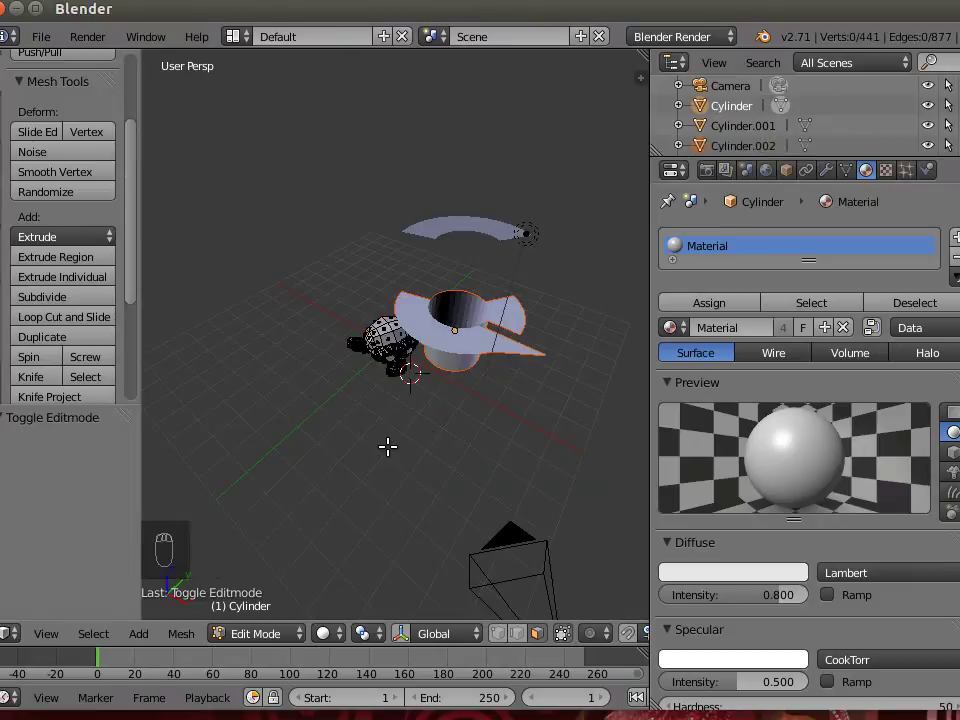
click(278, 638)
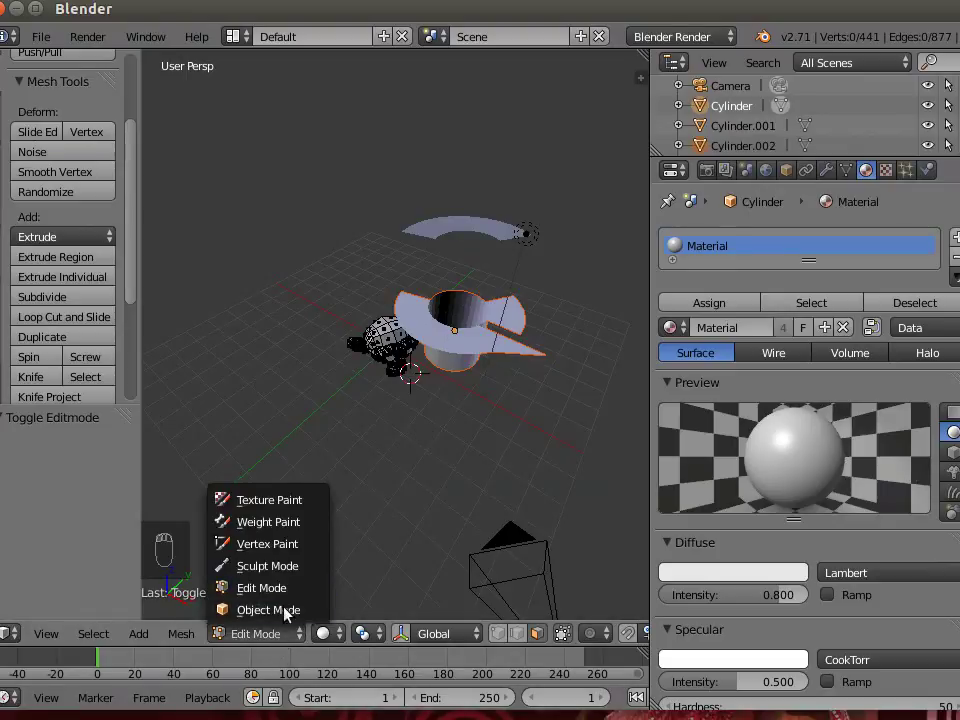
click(287, 611)
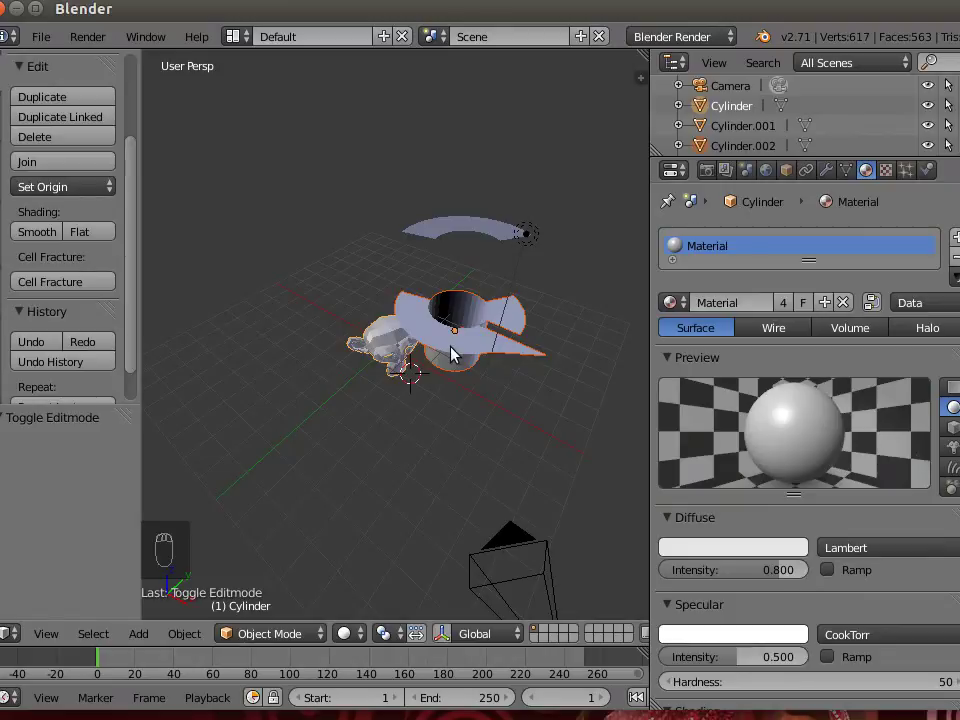
- Move all the separated pieces together, and move the cylinder alone by about 0.231, 2.467 and 1.923 along X, Y and Z
key(g)
click(467, 386)
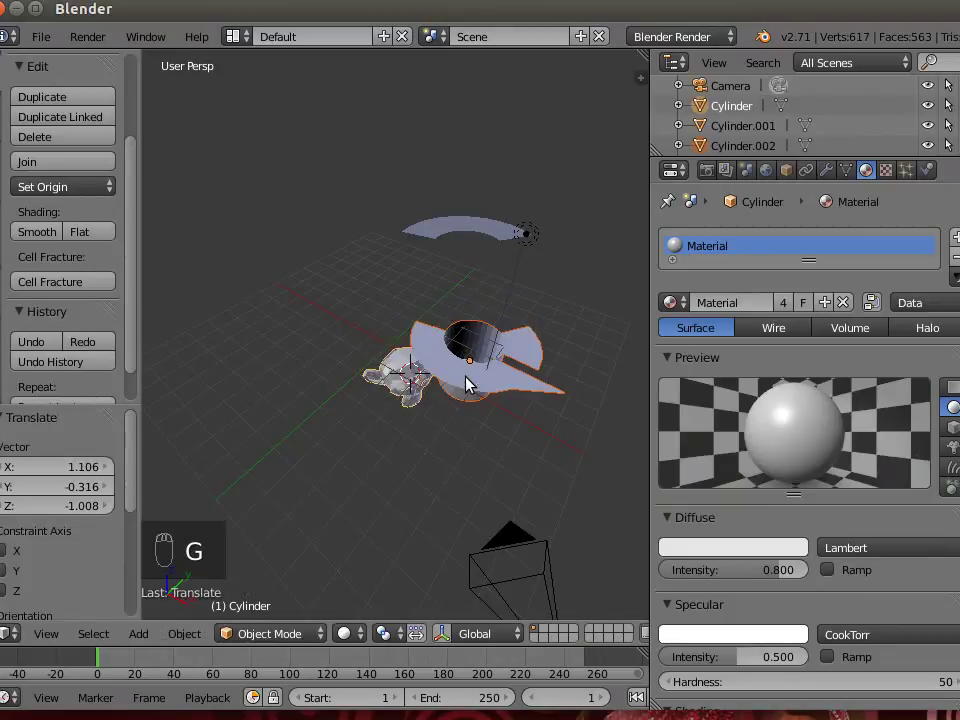
right_click(444, 366)
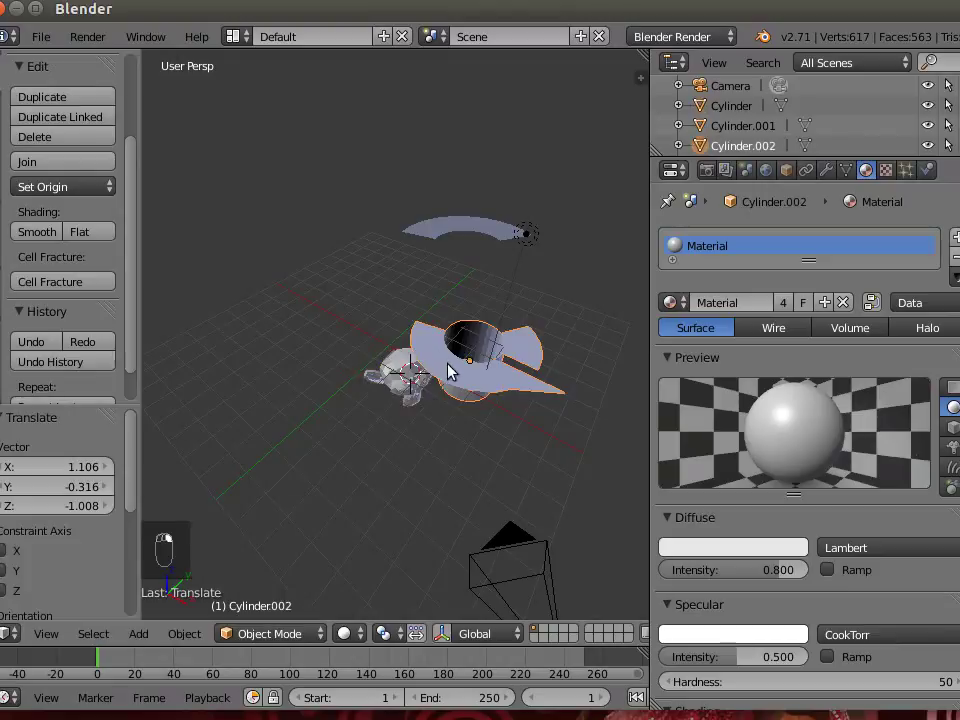
key(g)
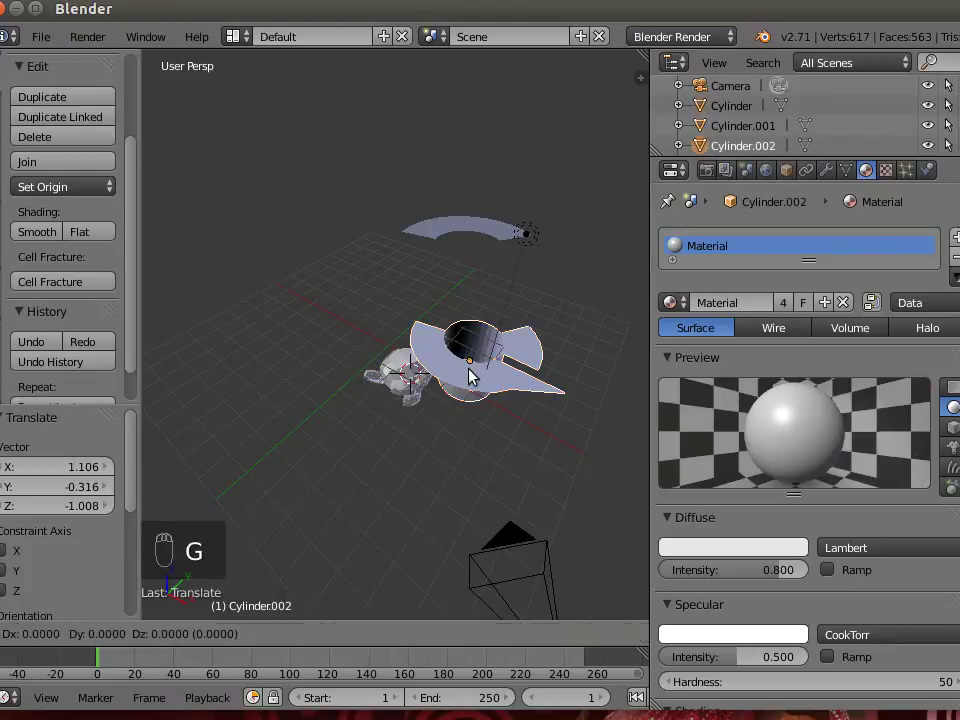
click(508, 318)
- Select the monkey head alone and rotate it by about 32.456° in the current view
right_click(415, 362)
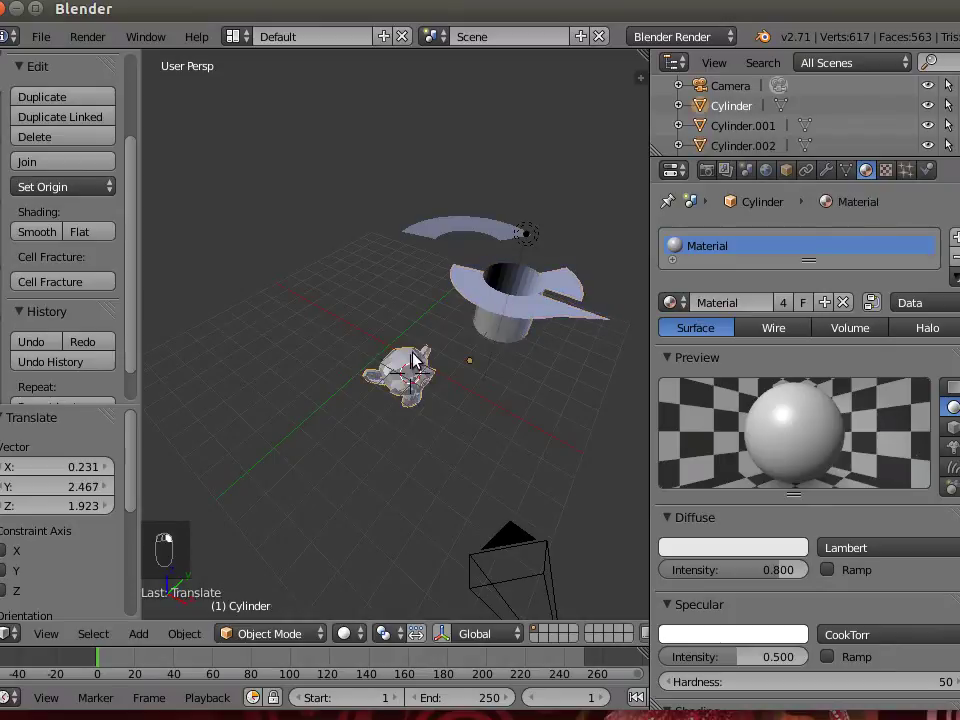
key(r)
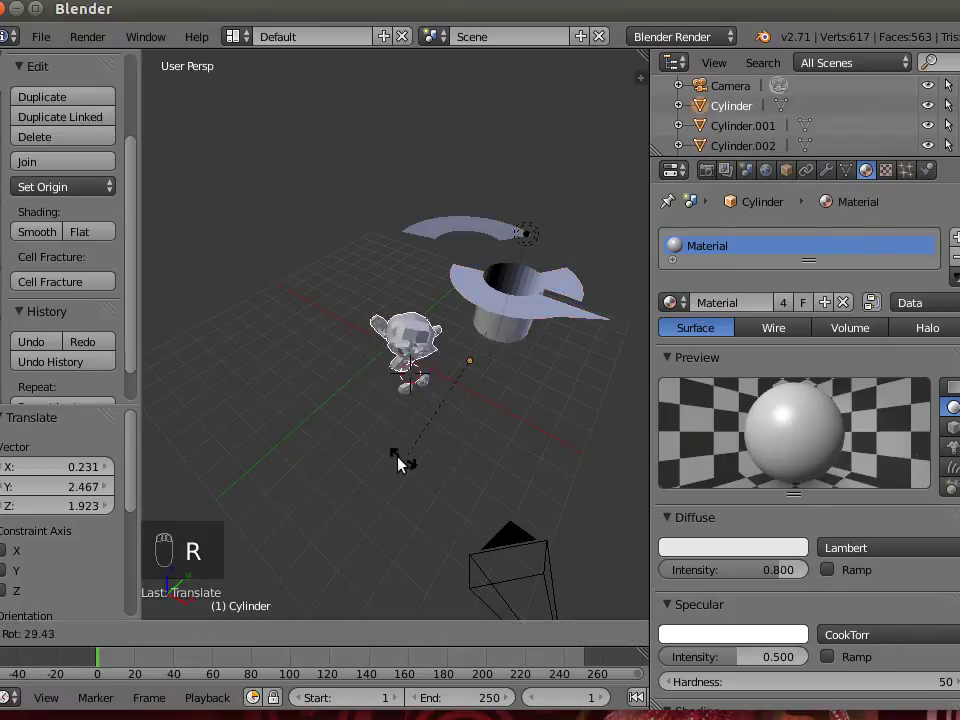
click(398, 464)
- Select one of the loose eye pieces and examine the separated monkey head parts from several angles
middle_drag(390, 505, 483, 460)
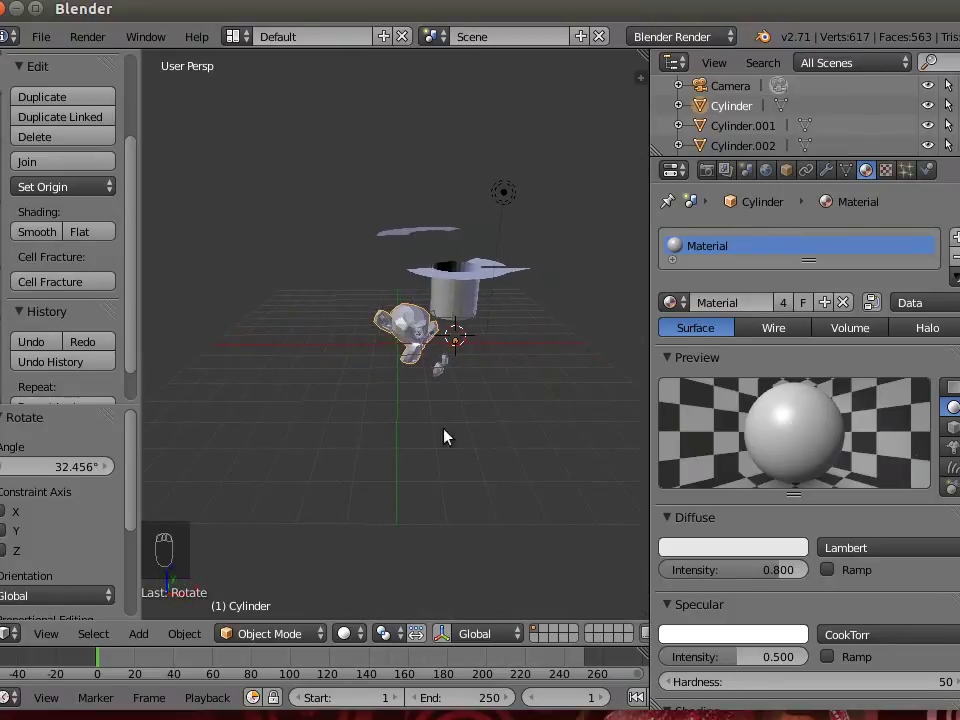
scroll(433, 432, up, 6)
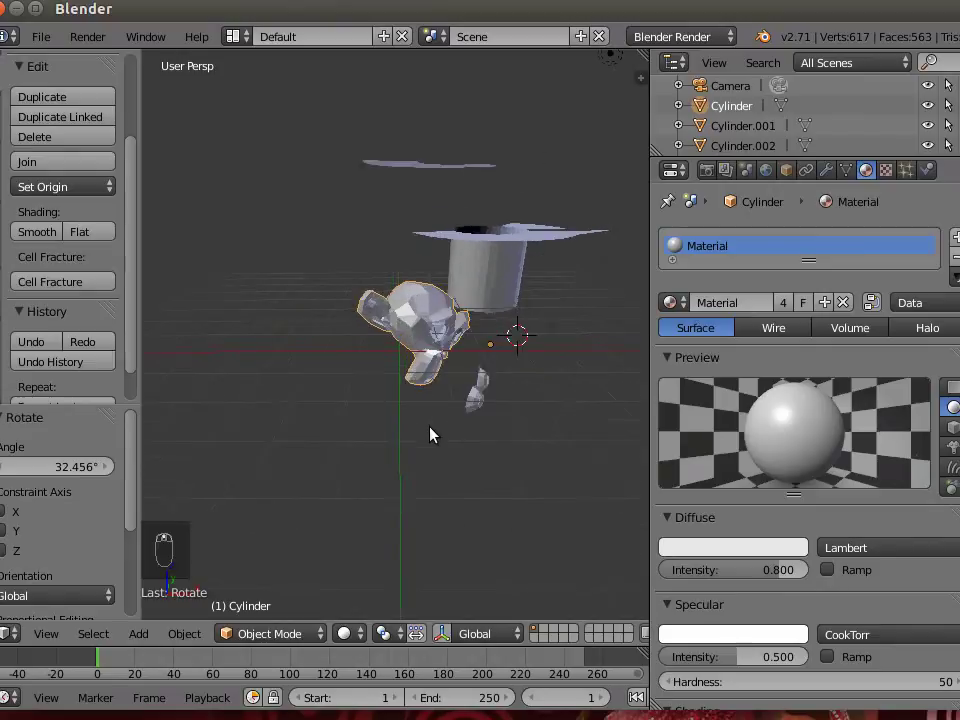
right_click(549, 470)
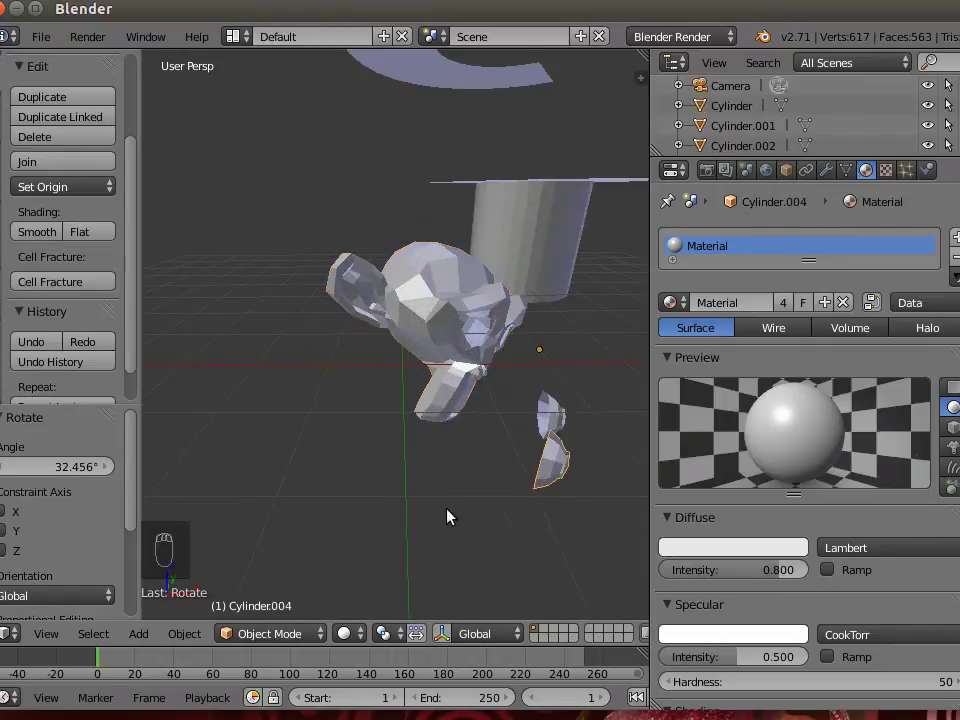
middle_drag(452, 516, 315, 528)
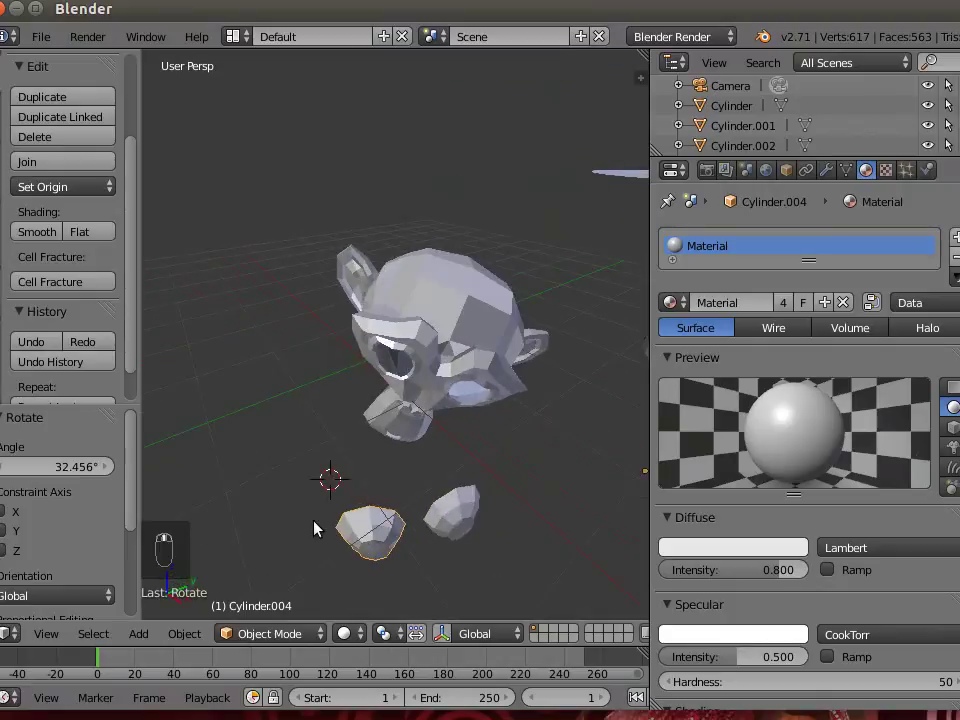
scroll(478, 463, down, 5)
scroll(660, 450, down, 3)
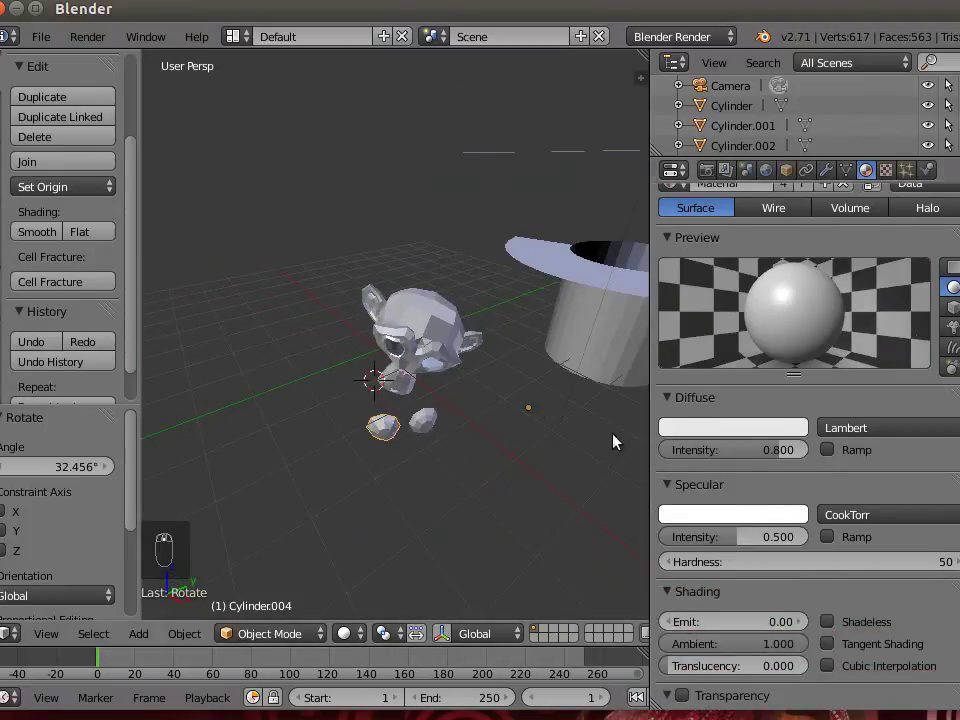
middle_drag(530, 445, 475, 406)
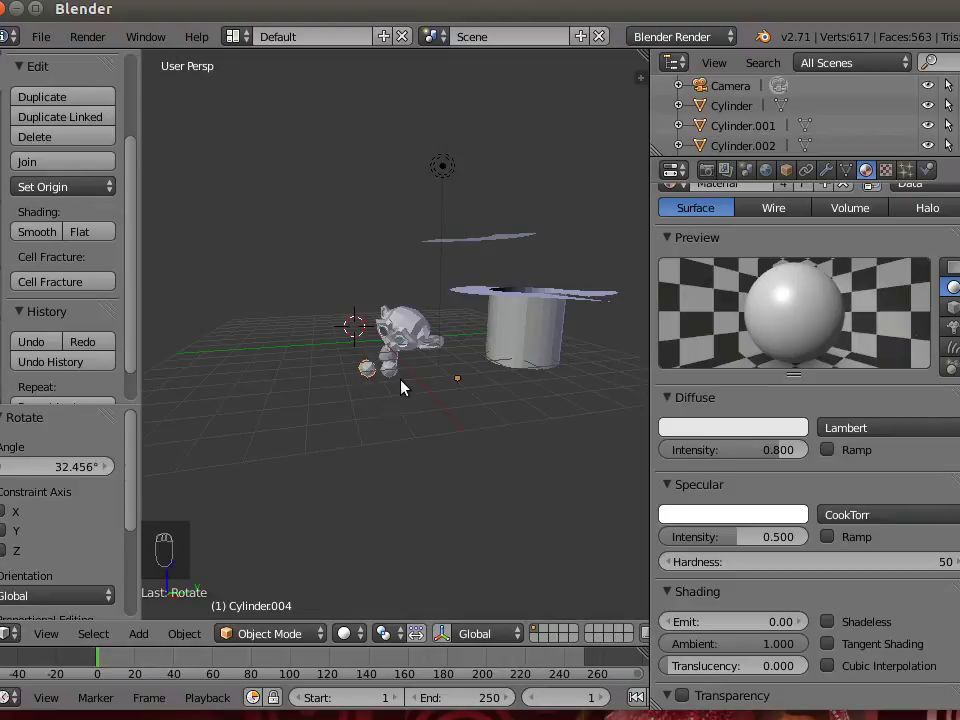
mouse_move(431, 476)
middle_down()
mouse_move(476, 480)
mouse_move(522, 452)
mouse_move(463, 456)
mouse_move(388, 504)
mouse_move(469, 467)
mouse_move(540, 549)
mouse_move(540, 478)
mouse_move(399, 531)
mouse_move(414, 467)
middle_up()
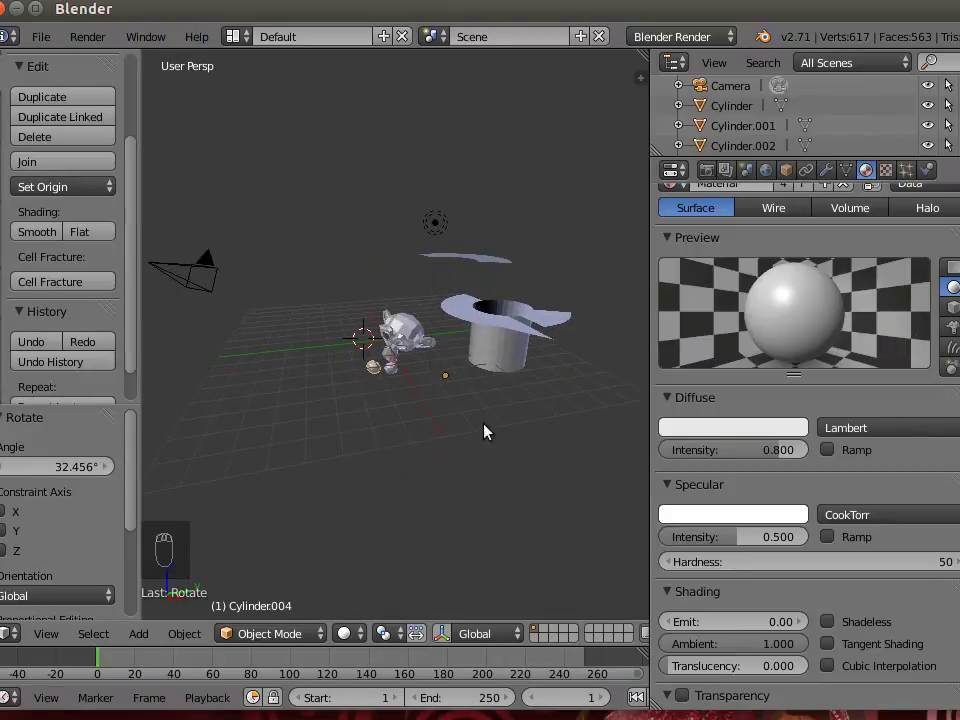
- Select the monkey head, add a second slot with a new material, and remove the slot holding the shared original material
right_click(414, 338)
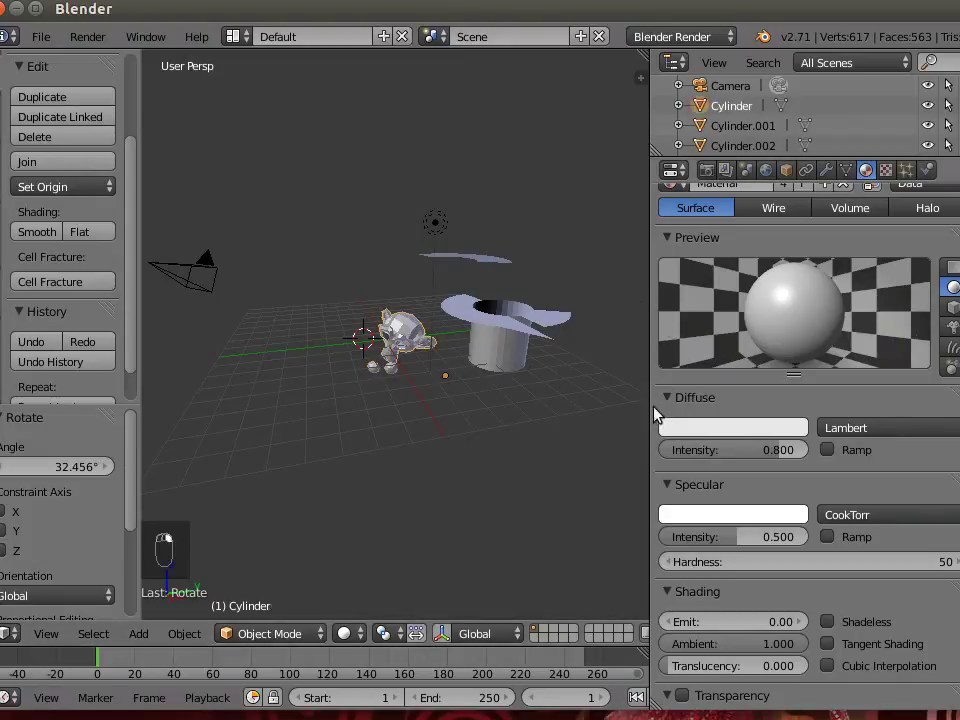
drag(651, 407, 576, 410)
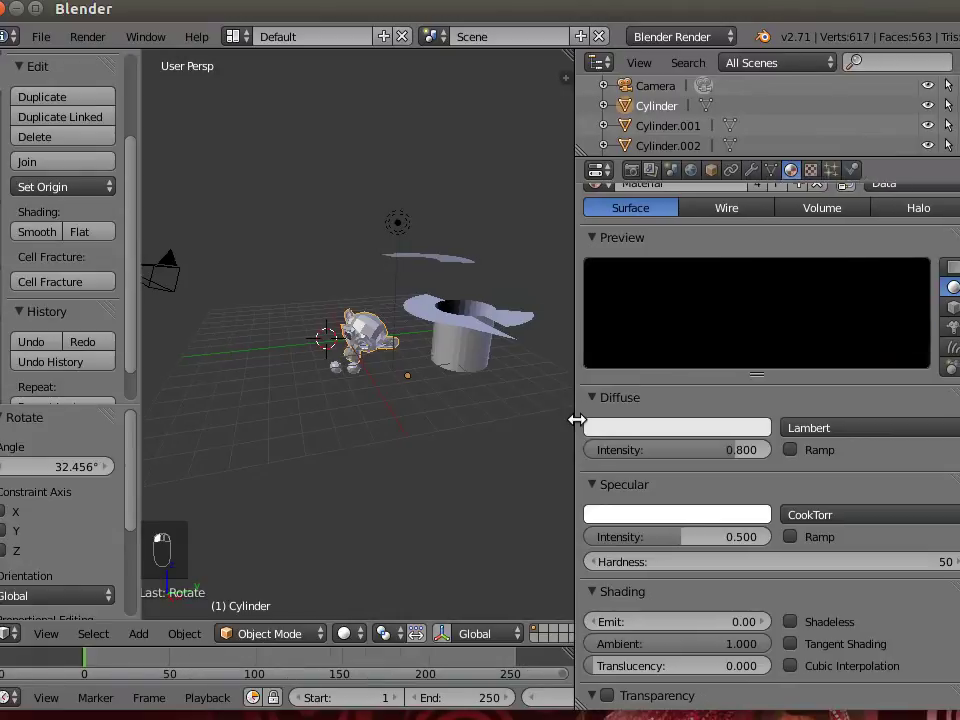
scroll(760, 450, up, 3)
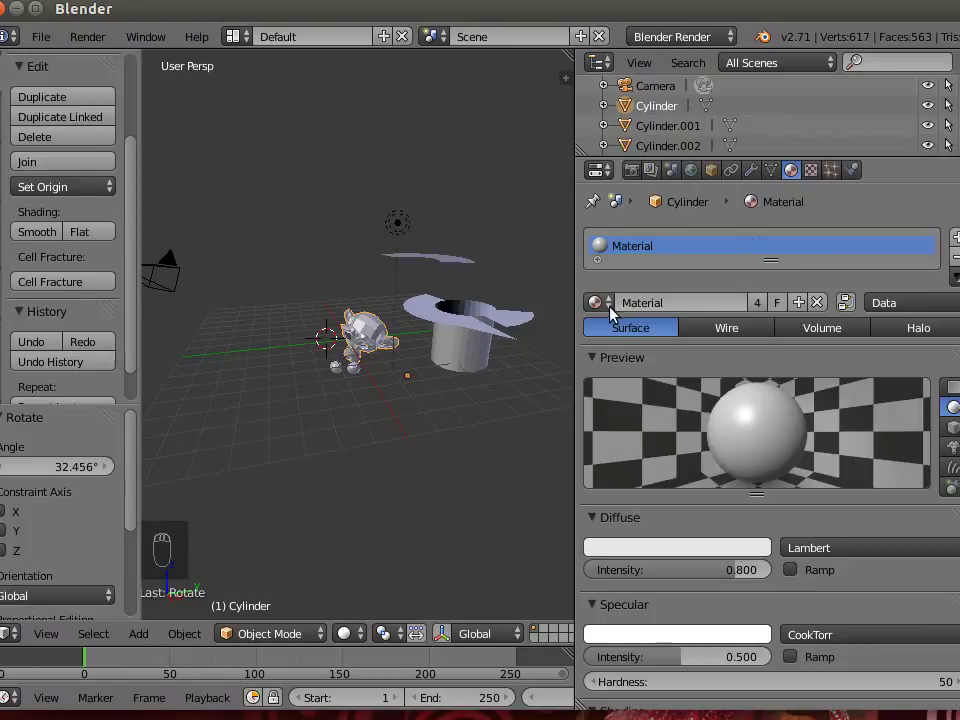
click(955, 242)
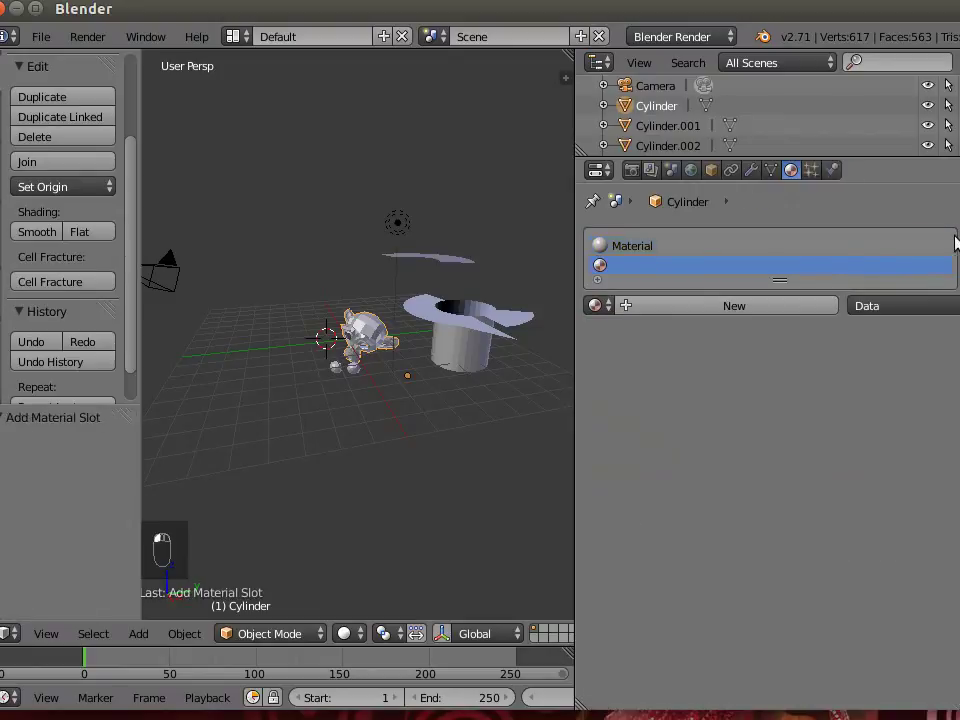
click(622, 308)
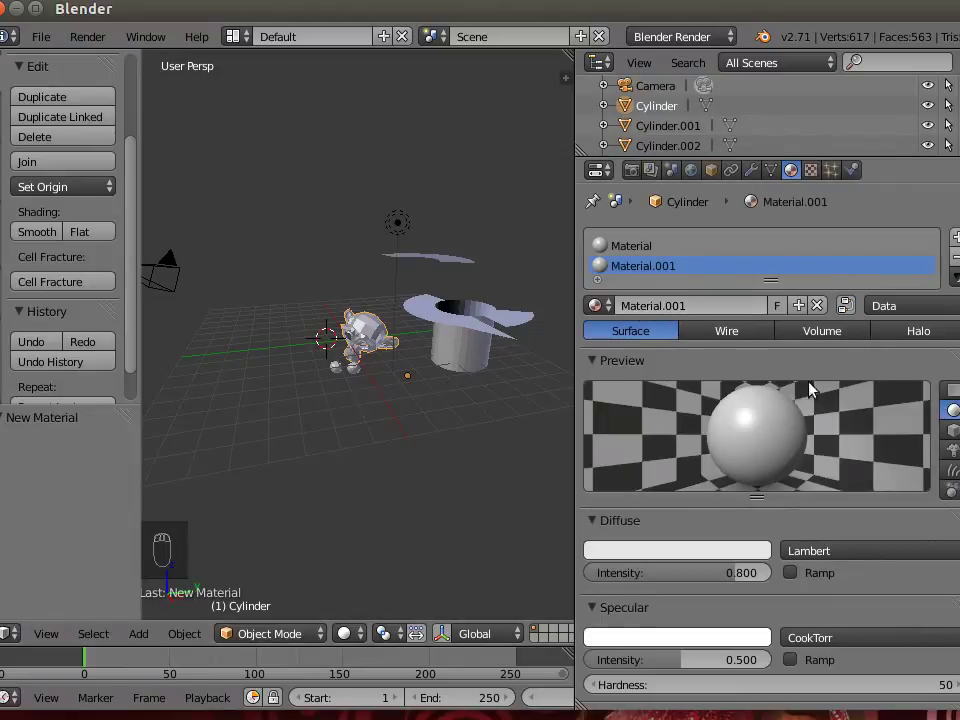
click(785, 247)
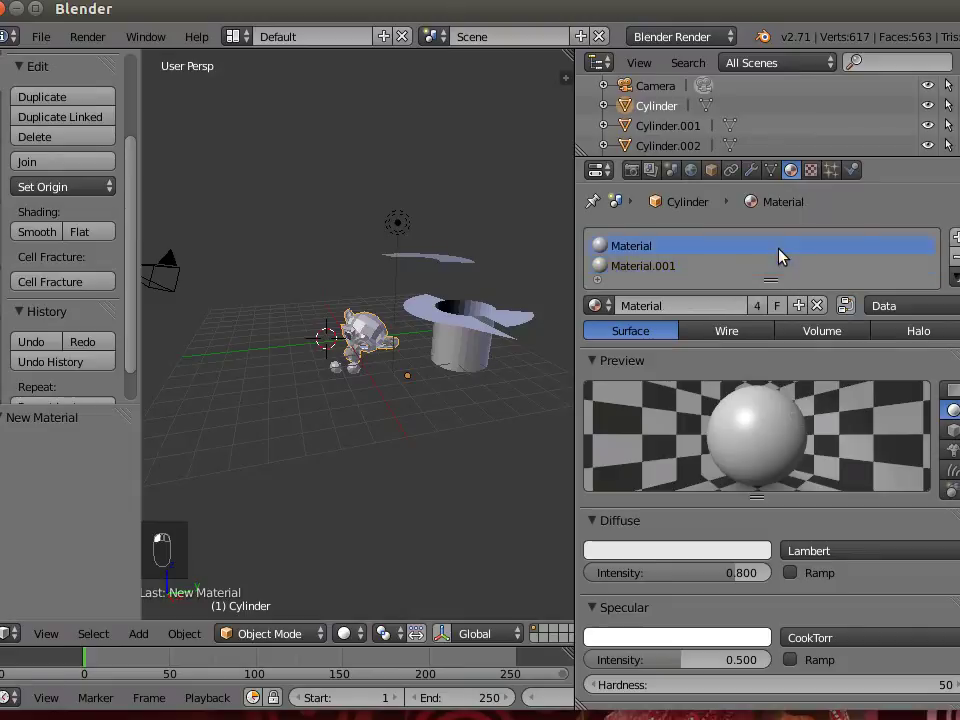
click(955, 258)
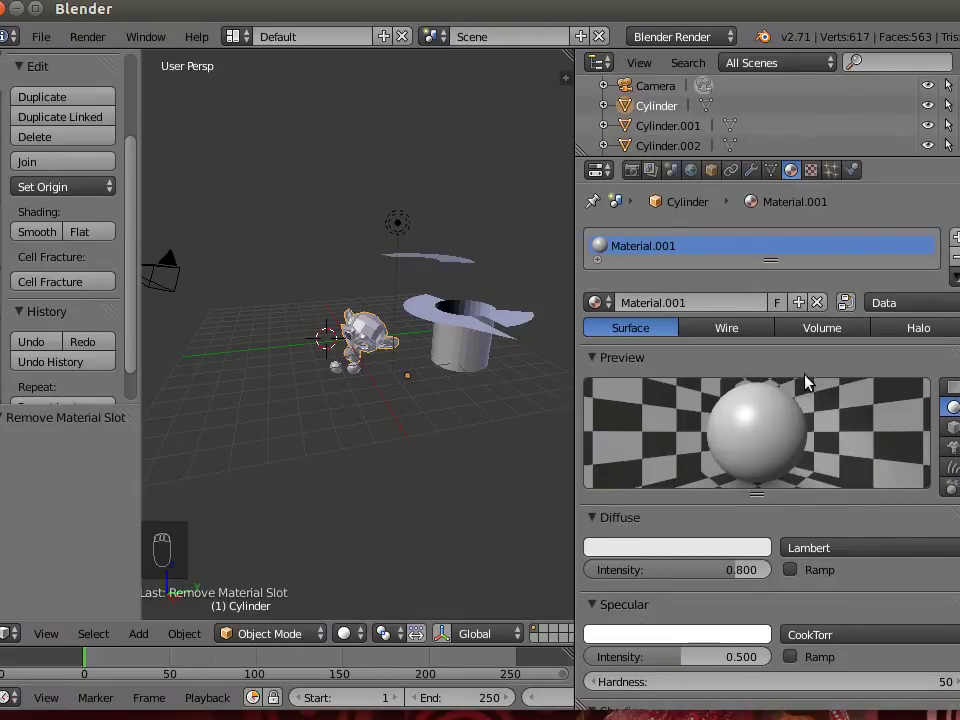
- Set the diffuse colour of the monkey head's new material to red (R 0.800, G 0.000, B 0.002)
scroll(746, 437, down, 1)
scroll(660, 480, down, 1)
click(660, 470)
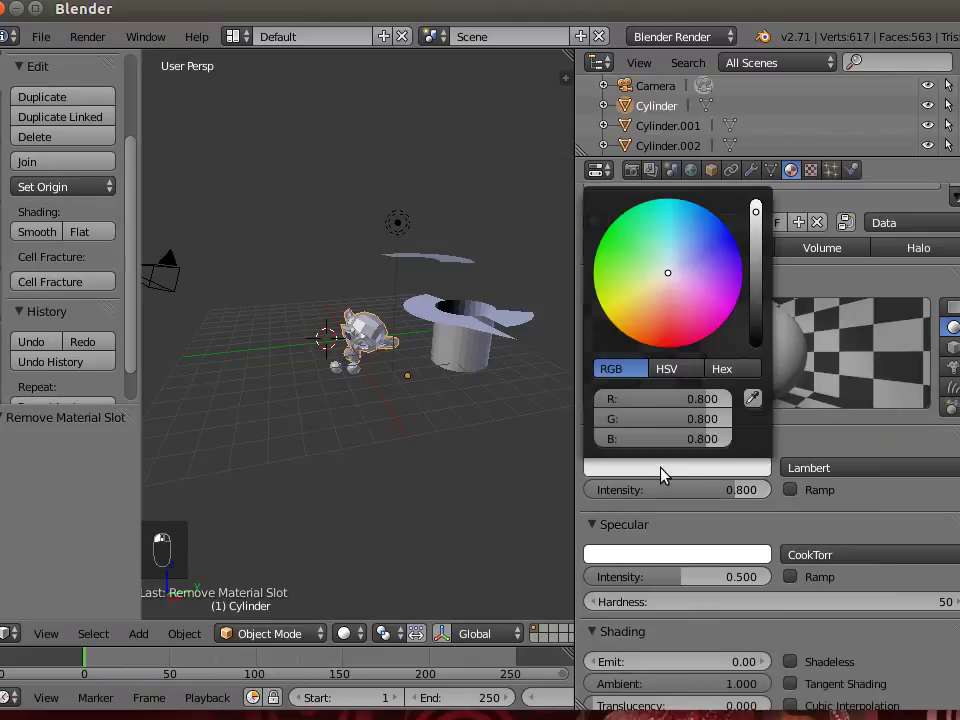
click(670, 343)
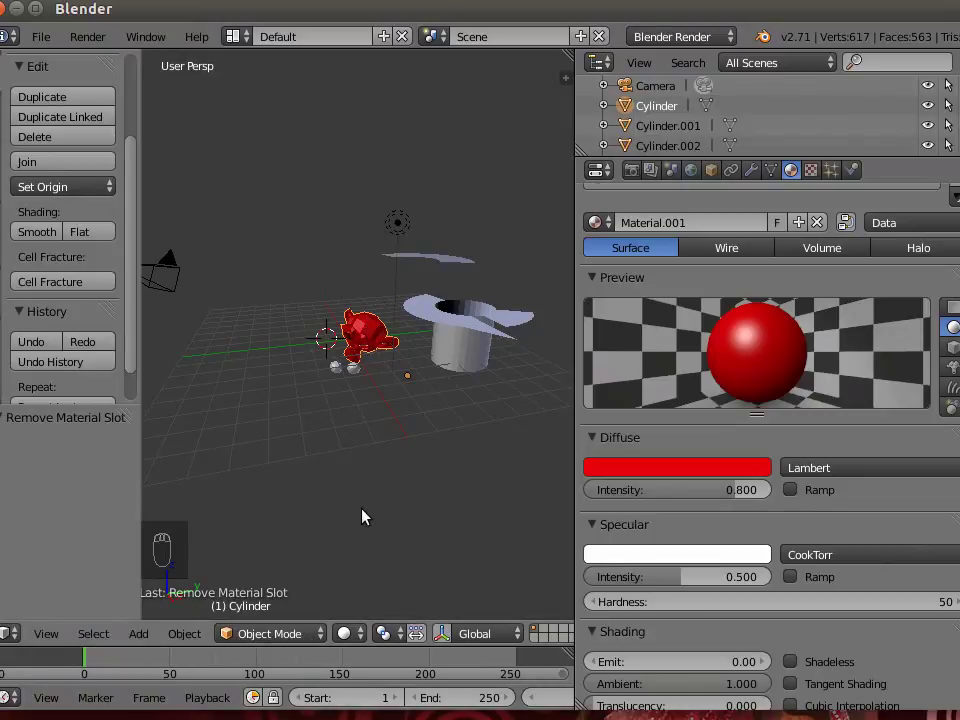
- Widen the 3D view and timeline area, and insert a keyframe for the red diffuse colour at frame 1
click(170, 664)
click(169, 664)
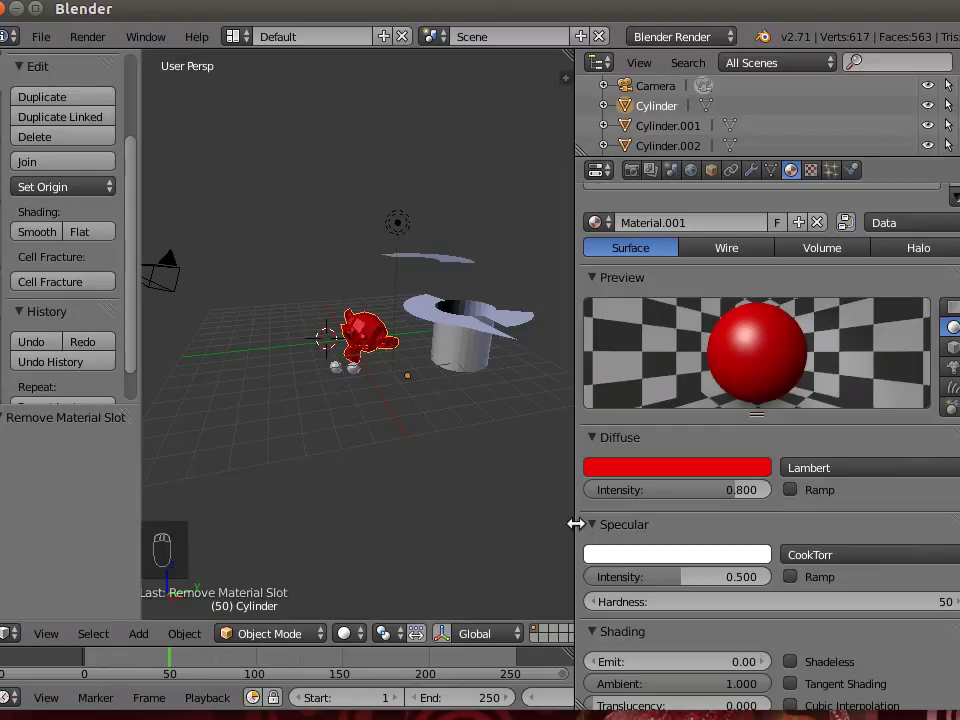
drag(574, 523, 735, 530)
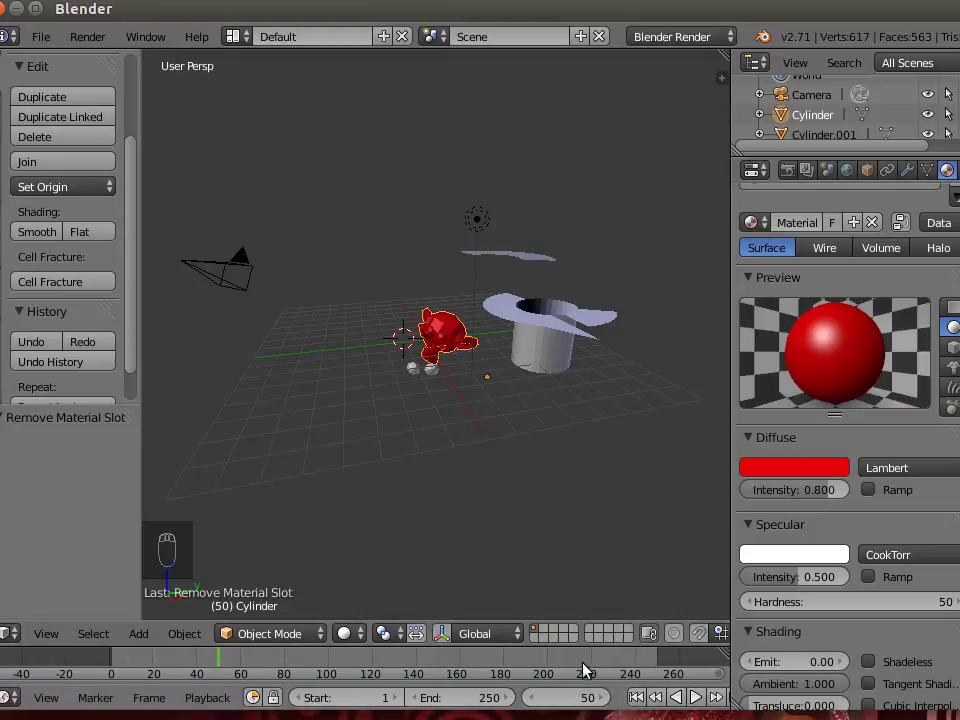
click(641, 699)
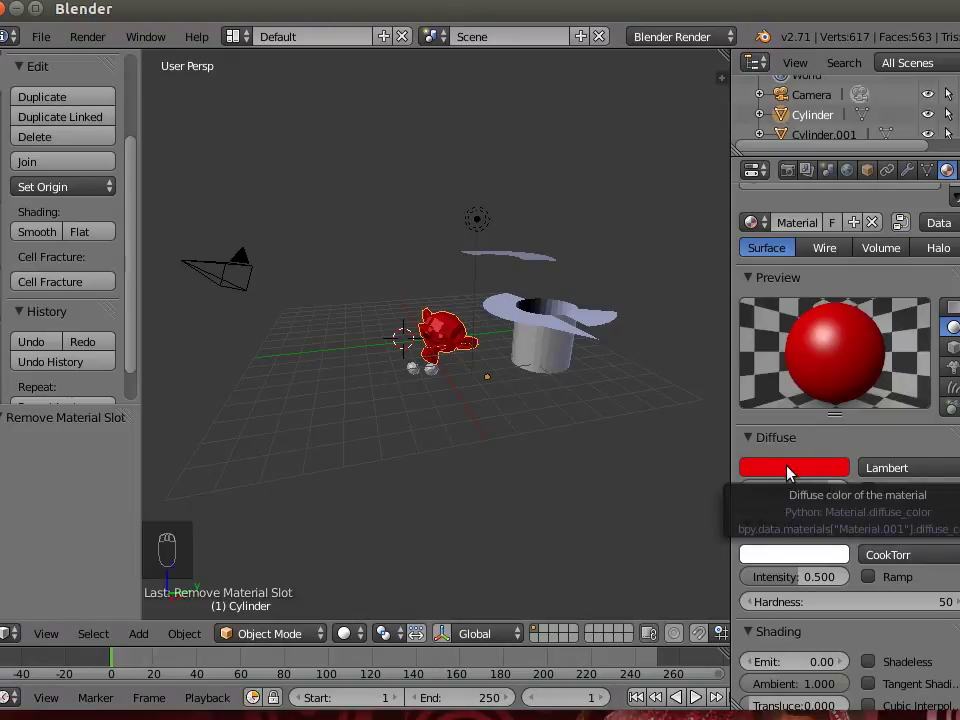
key(i)
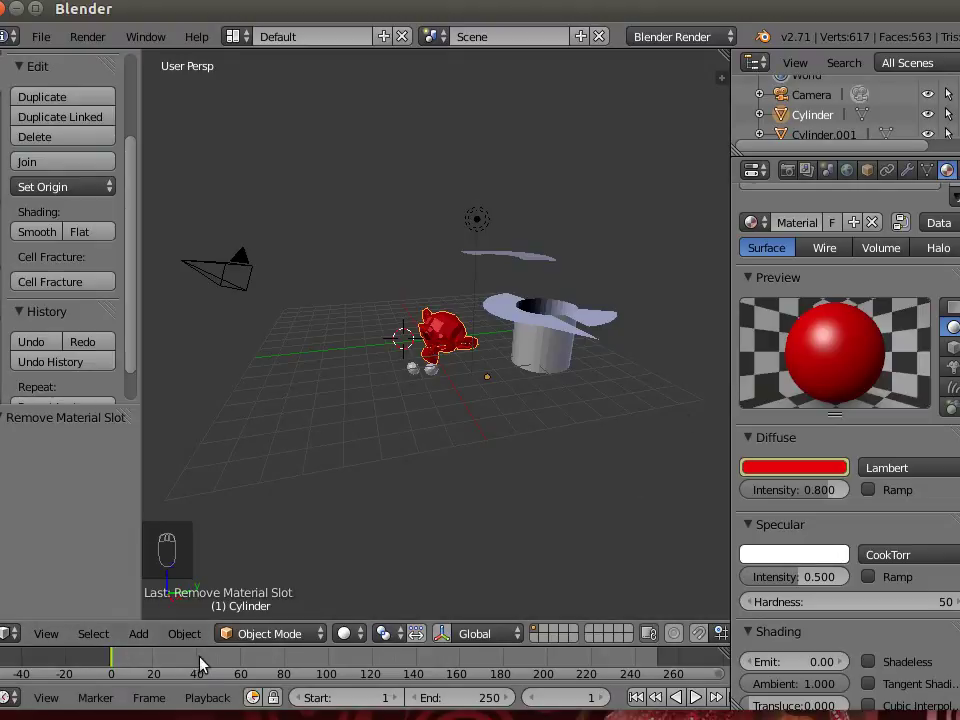
- Keyframe a bright green diffuse colour at frame 50, and scrub the timeline to preview the colour transition
drag(218, 663, 220, 662)
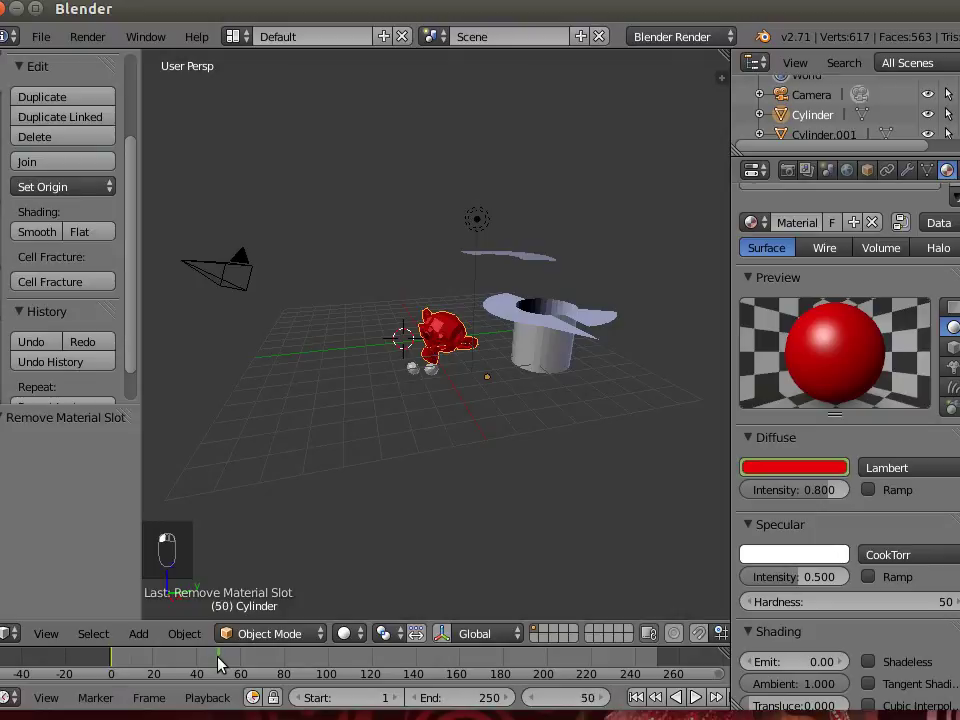
click(789, 467)
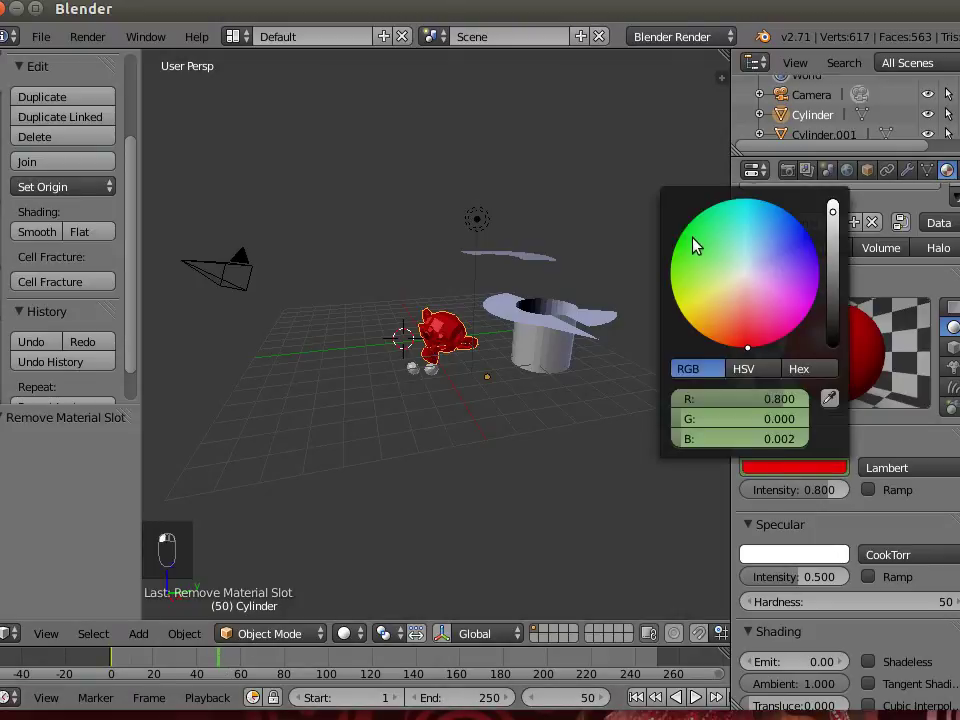
drag(693, 240, 689, 240)
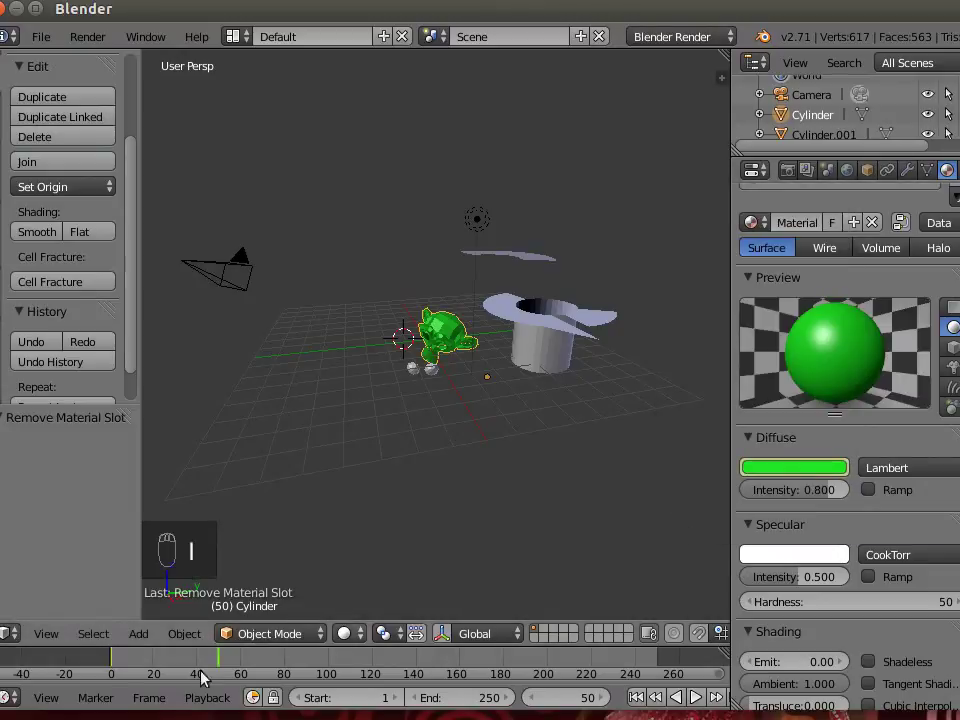
drag(197, 678, 189, 670)
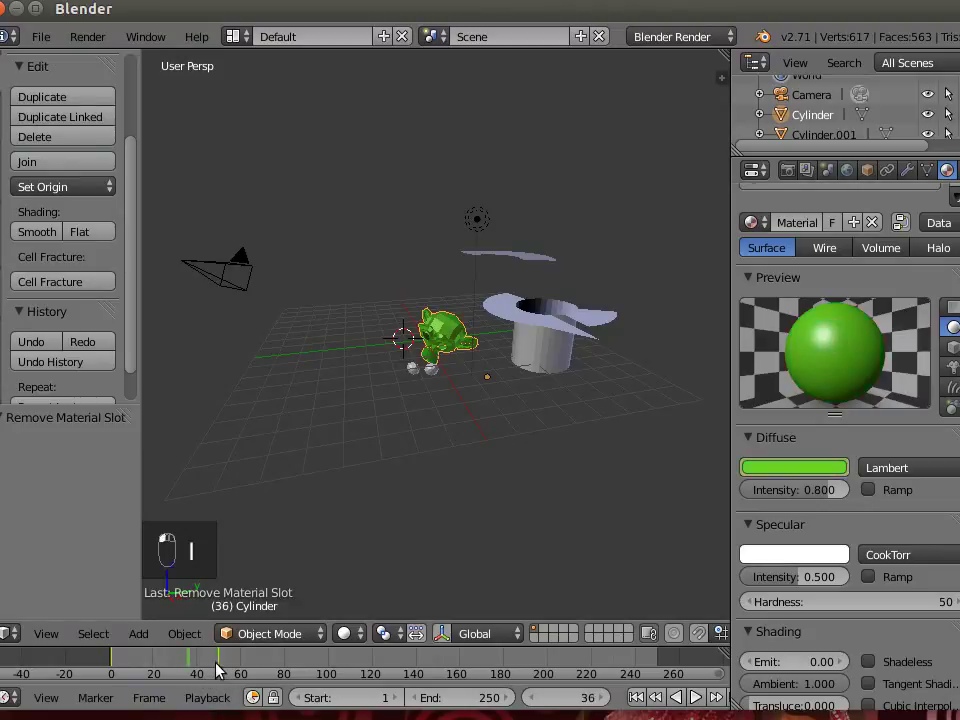
drag(117, 660, 151, 680)
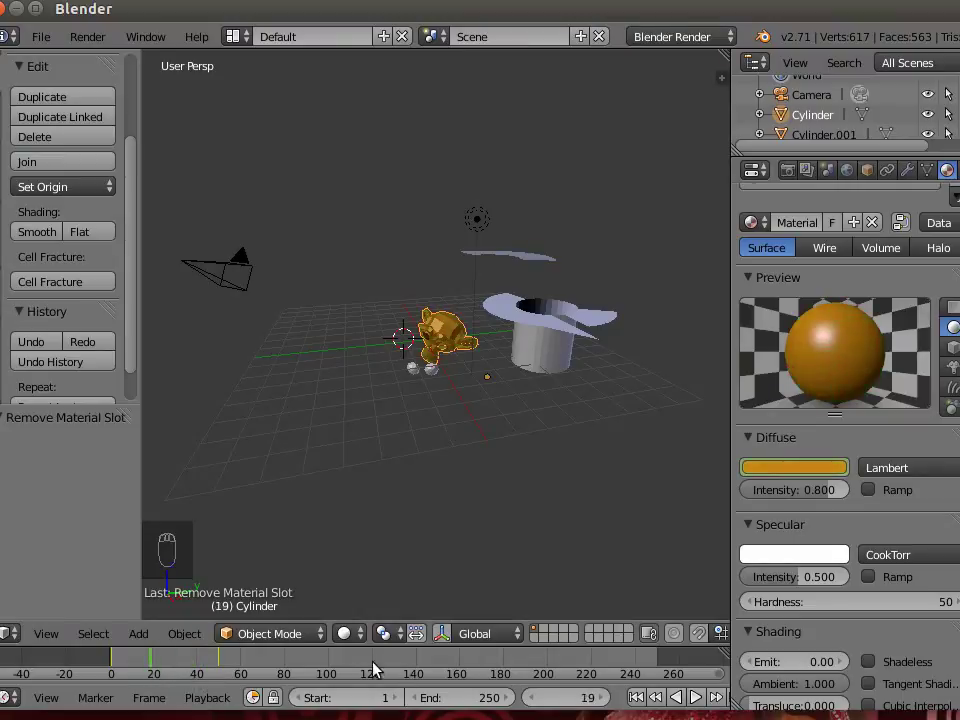
- Set the animation's end frame to 70 and play it from the first frame
mouse_move(467, 697)
mouse_down()
mouse_move(392, 697)
mouse_move(400, 697)
mouse_up()
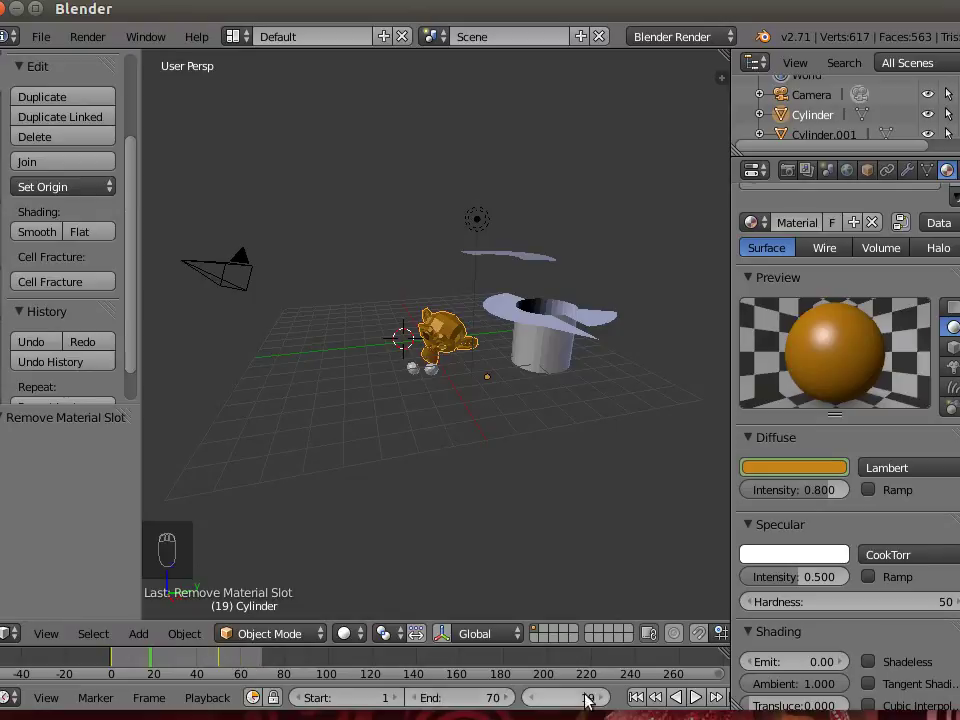
click(638, 697)
click(697, 697)
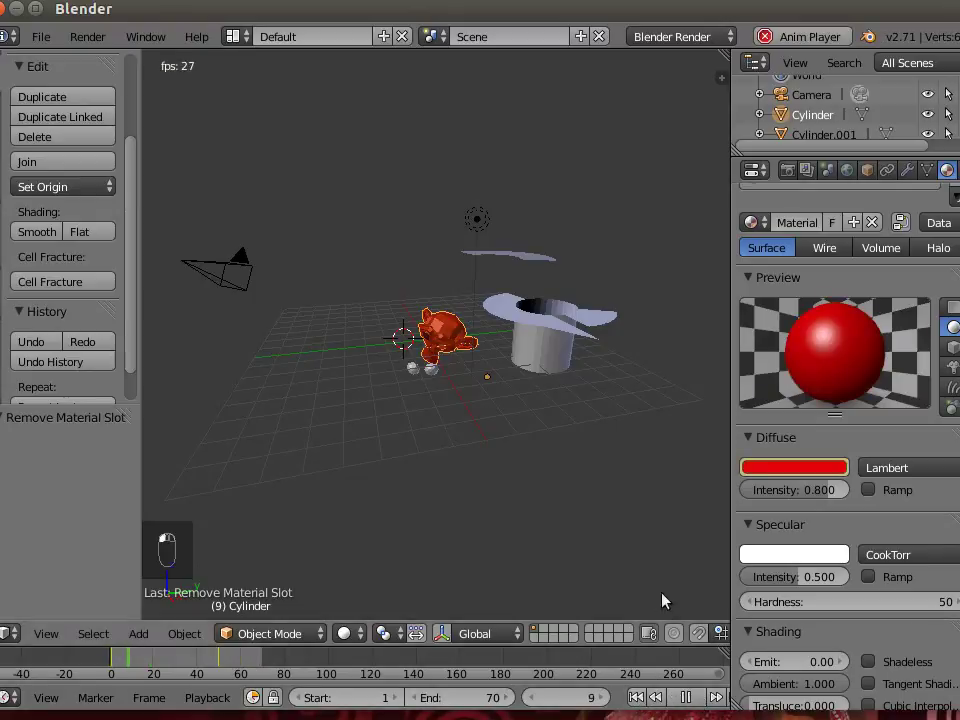